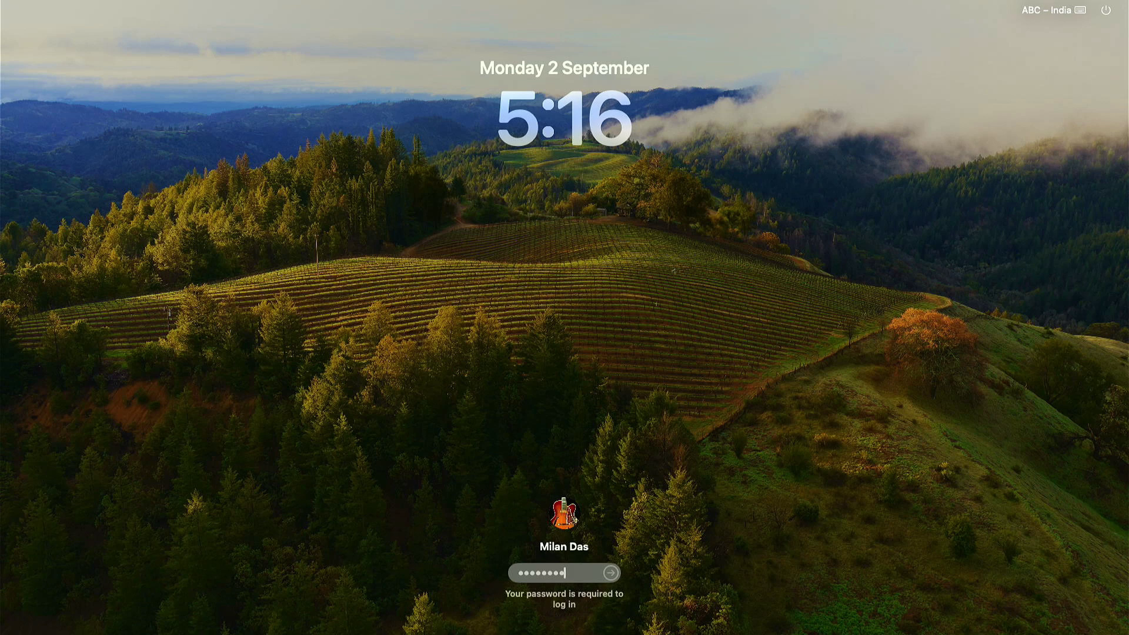
- Log in to macOS with the account password and dismiss Keyboard Setup Assistant
text(****)
key(Return)
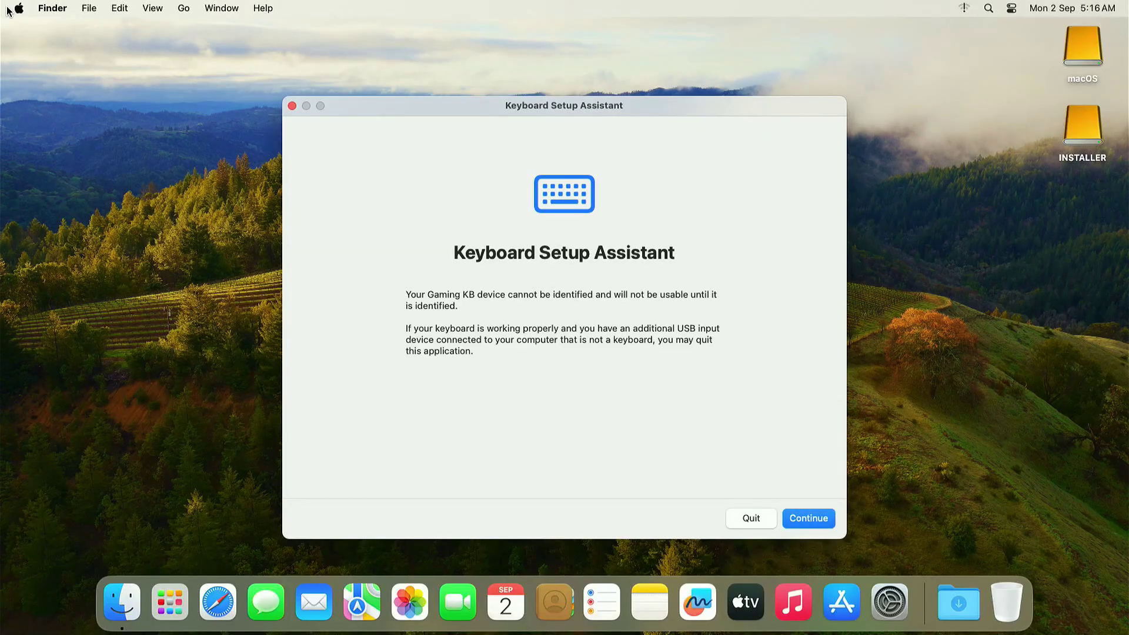
click(763, 518)
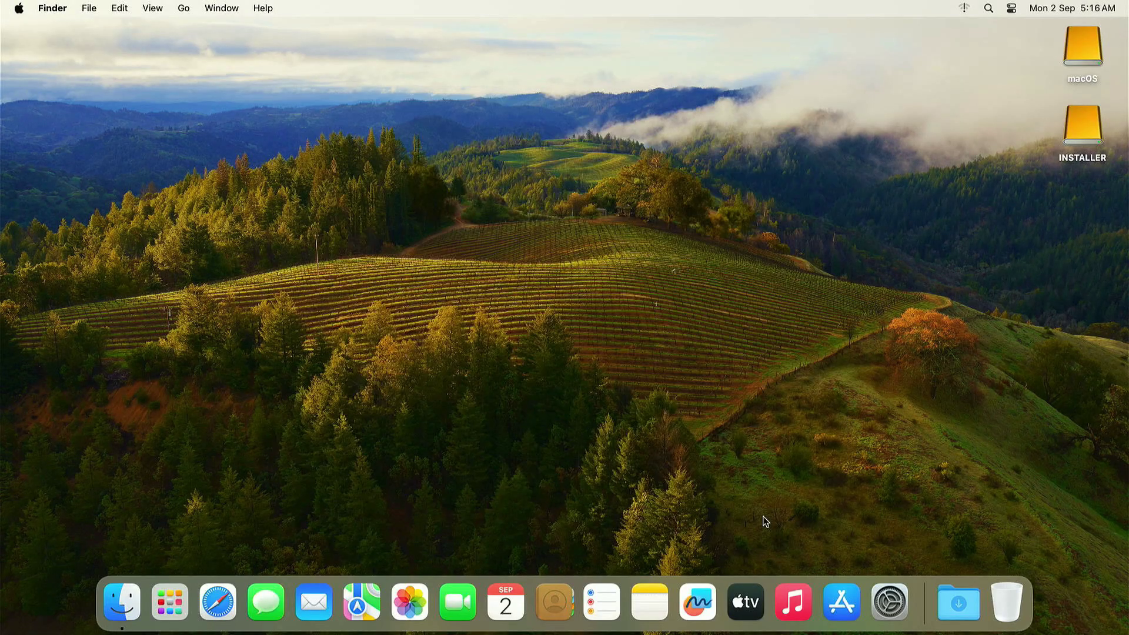
- Set the desktop wallpaper to Sonoma in System Settings, then close the window
click(890, 601)
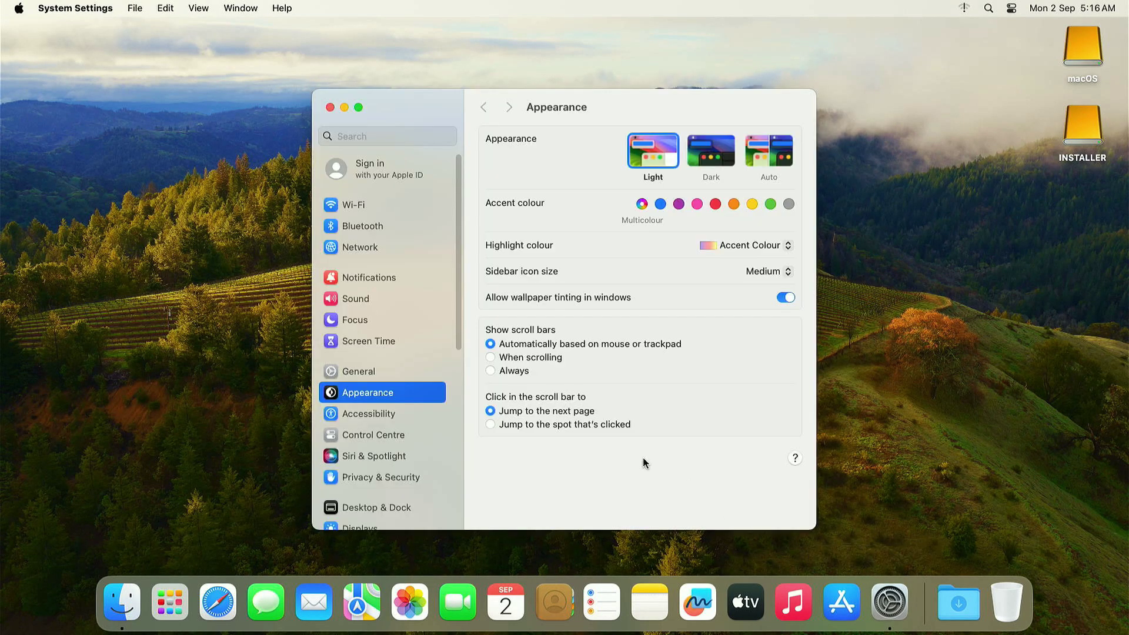
scroll(388, 365, down, 5)
click(394, 403)
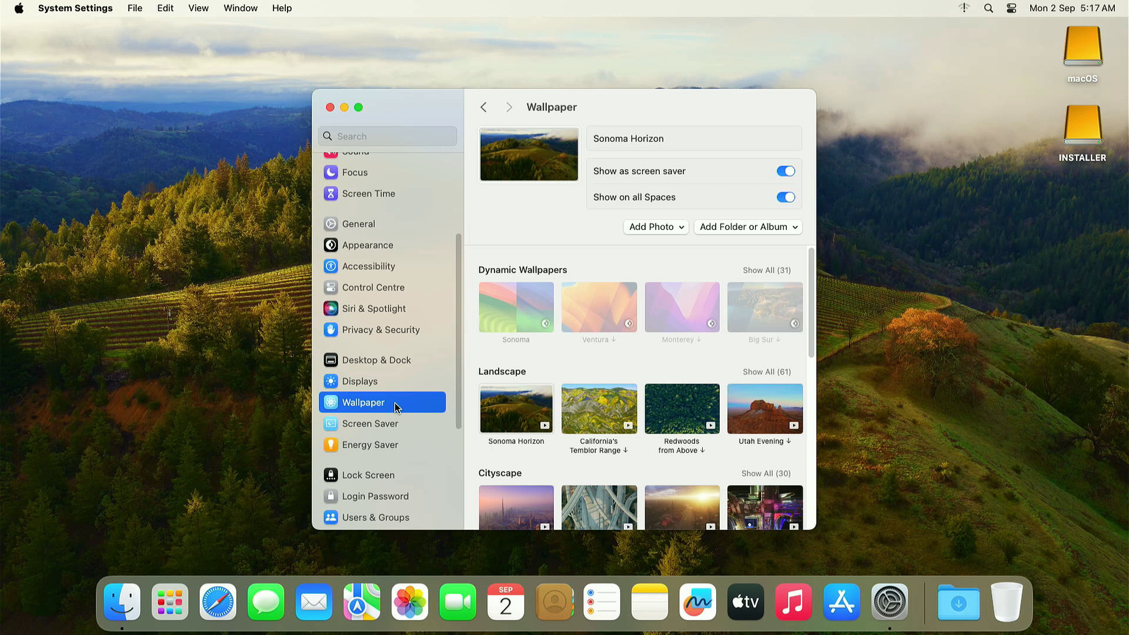
click(497, 324)
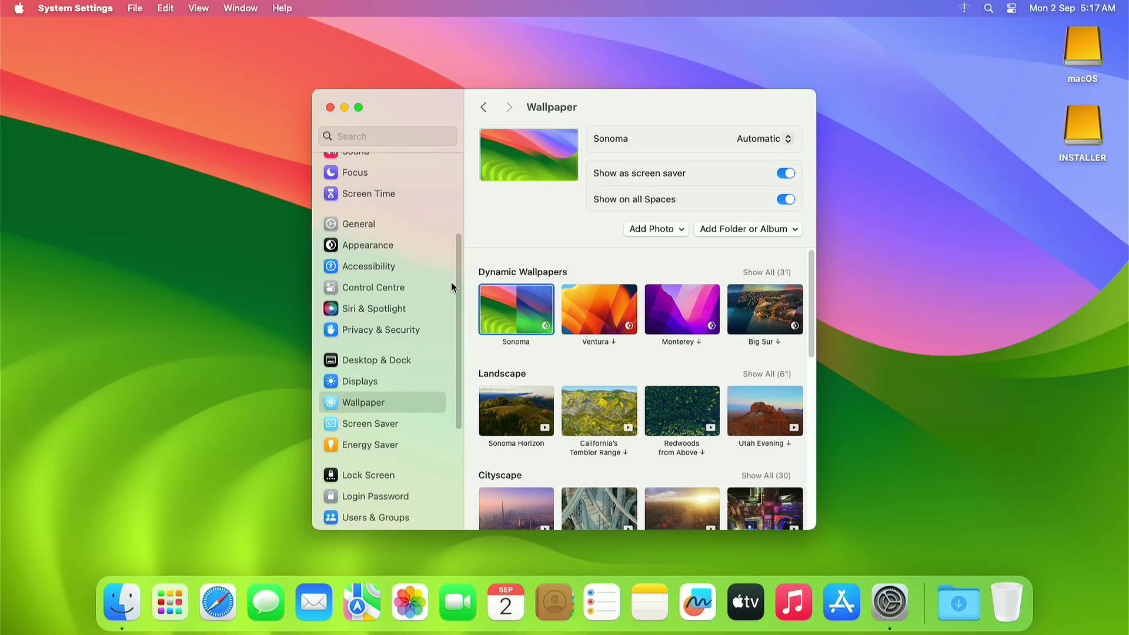
click(330, 107)
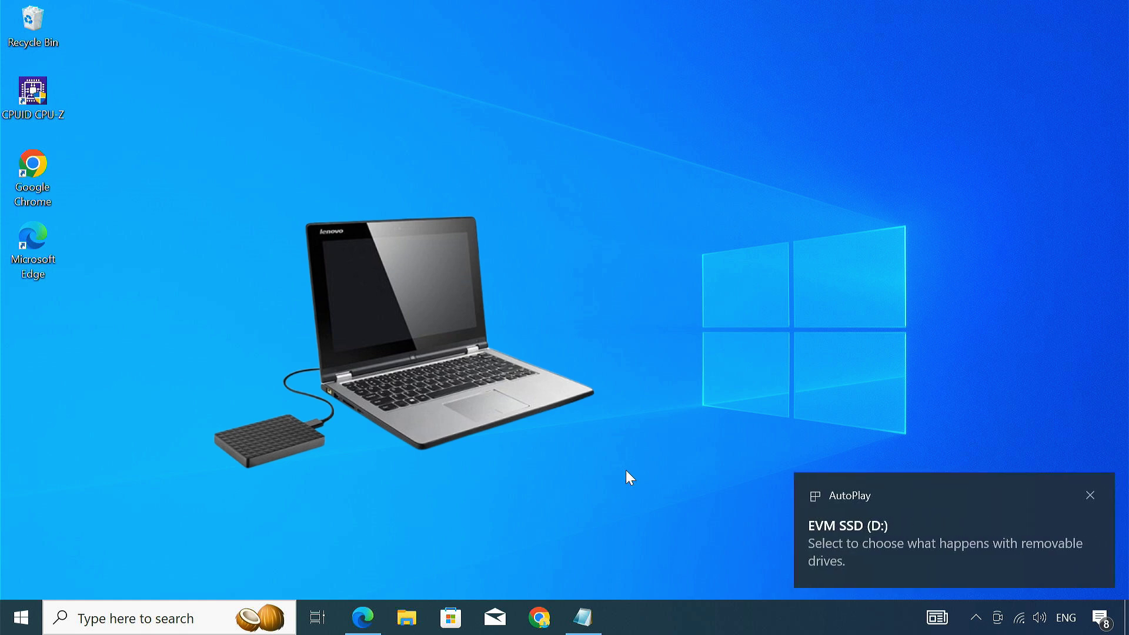
- Launch Disk Management from the Start button's context menu and maximize it
right_click(20, 609)
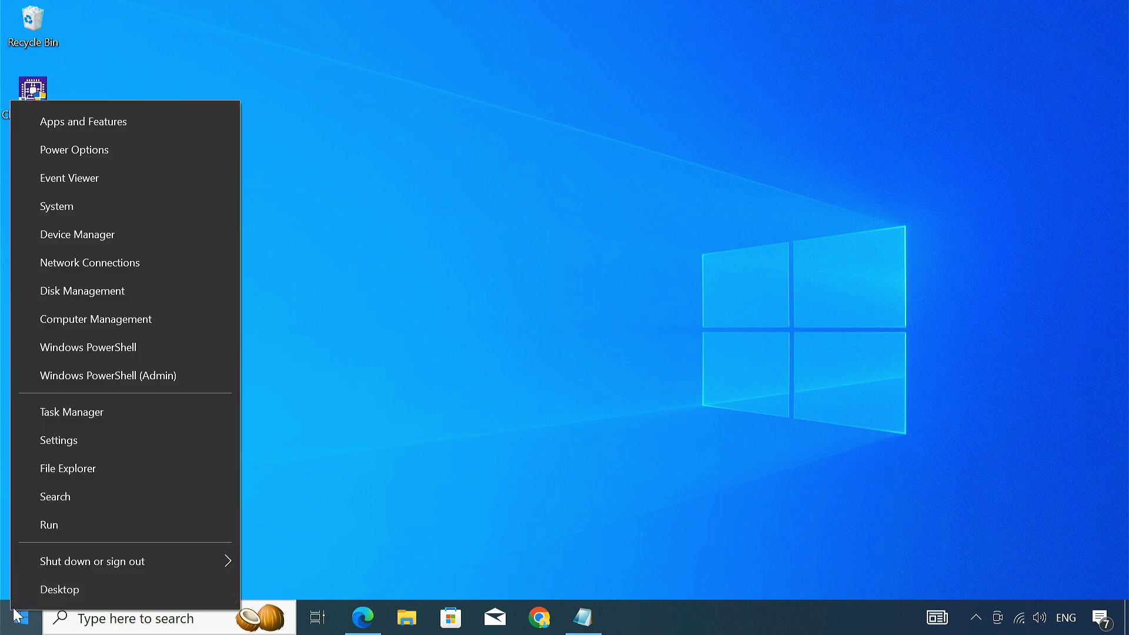
click(129, 300)
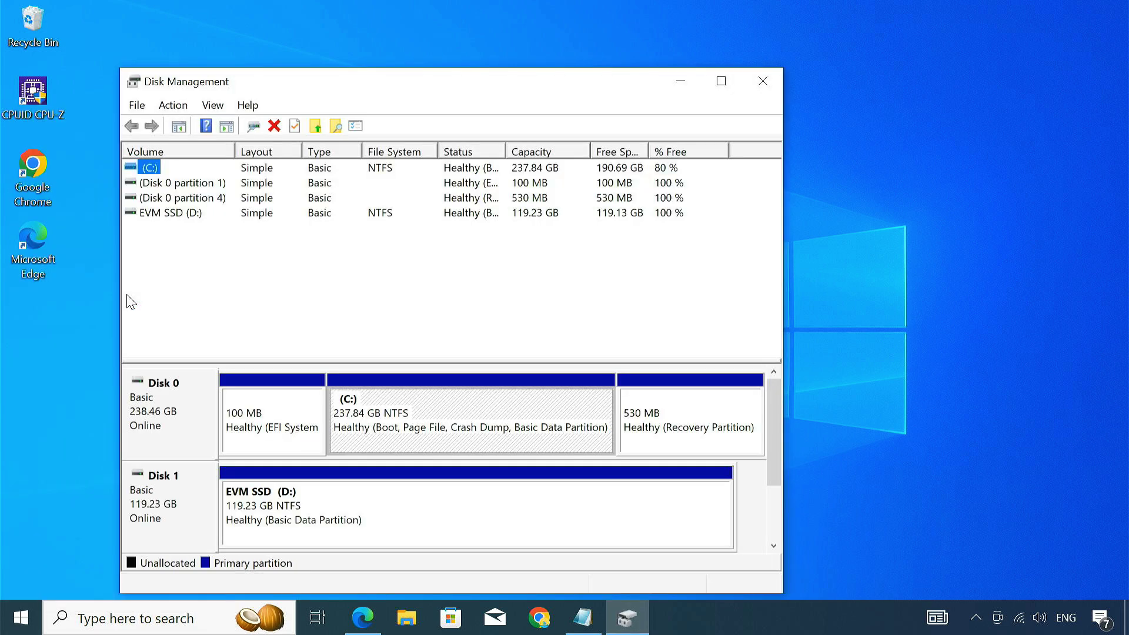
click(721, 81)
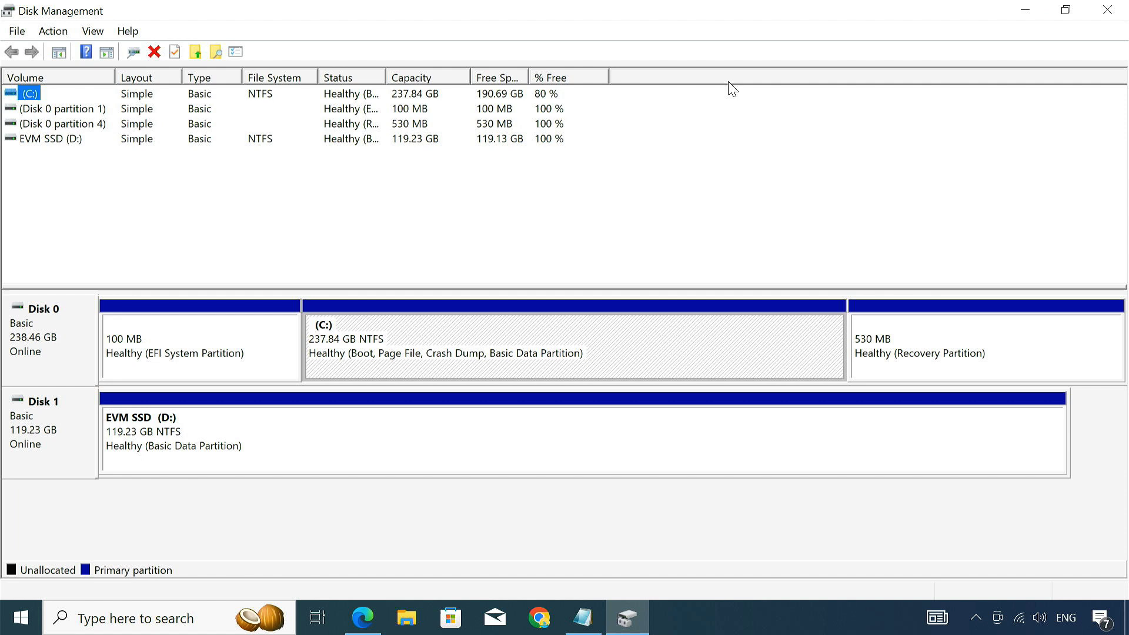
- Delete the EVM SSD (D:) volume, leaving Disk 1 as 119.23 GB unallocated
click(232, 436)
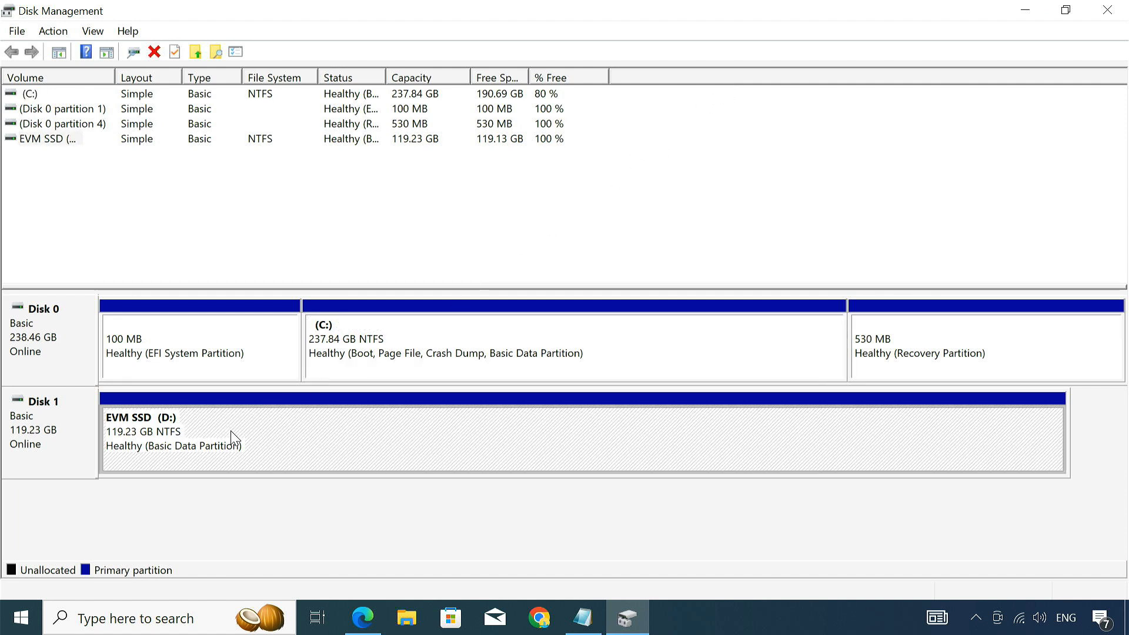
right_click(274, 449)
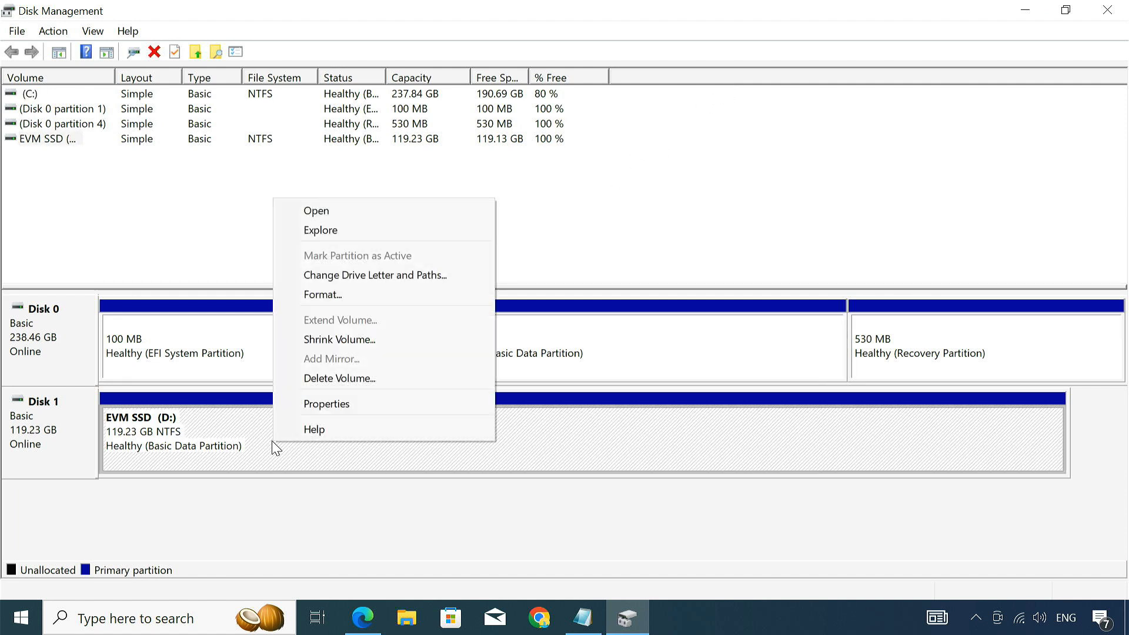
click(378, 380)
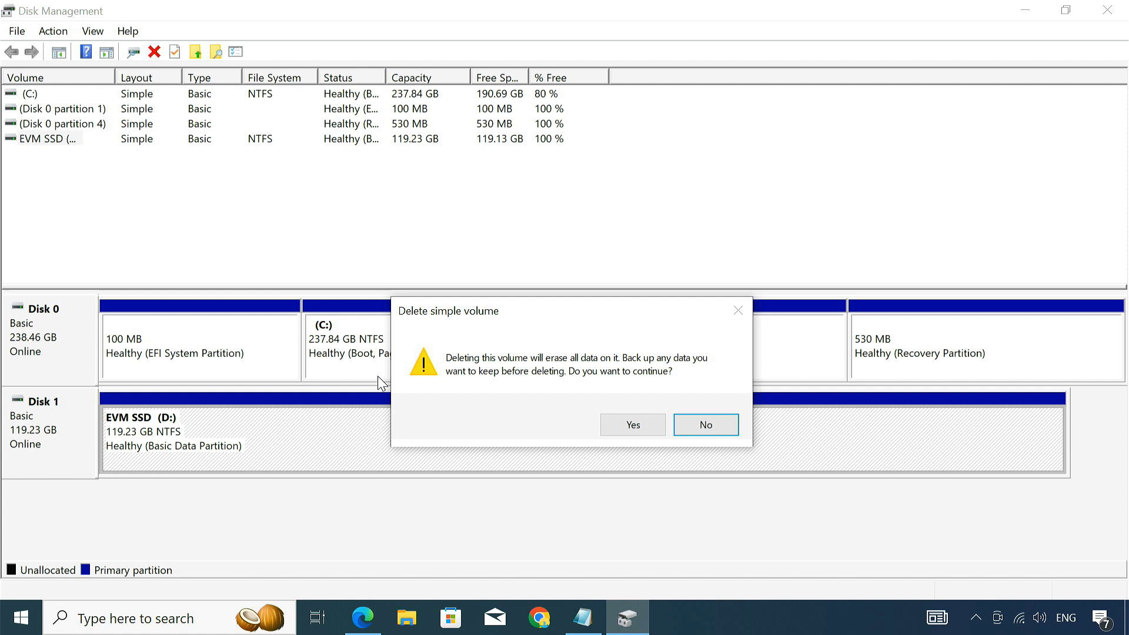
click(626, 430)
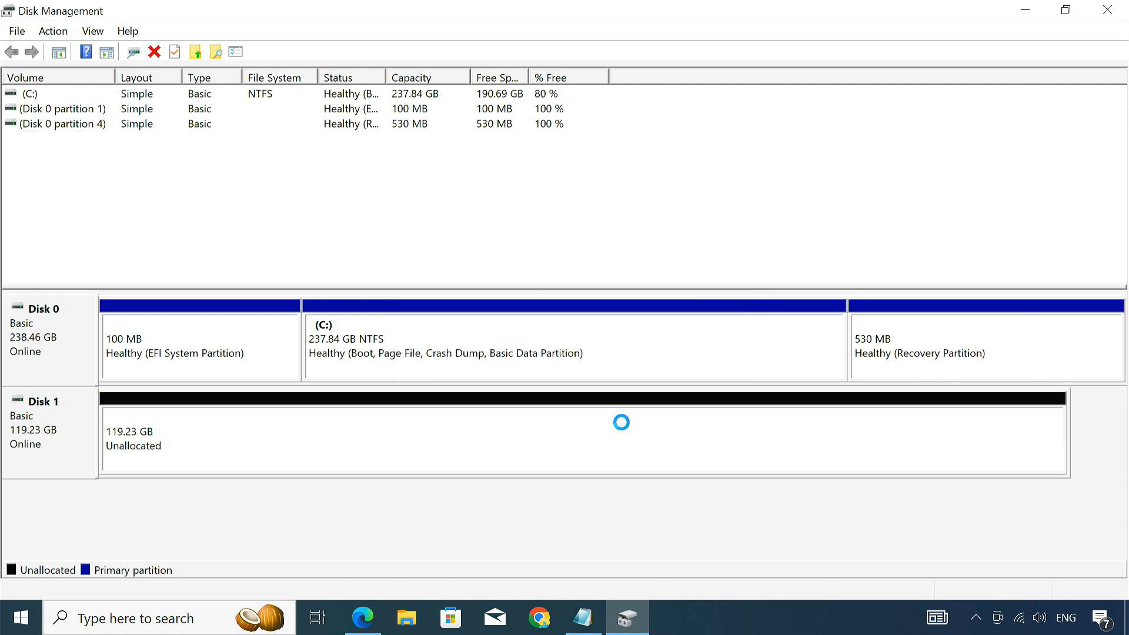
click(388, 455)
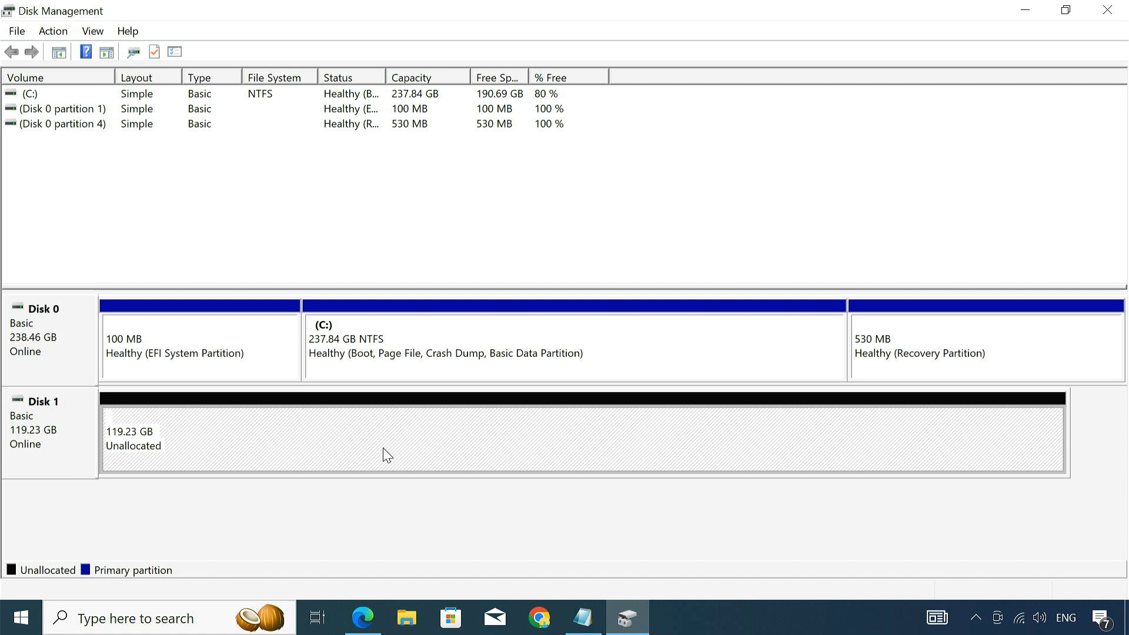
- Start a new simple volume on Disk 1 sized 2000 MB with the default drive letter
right_click(62, 445)
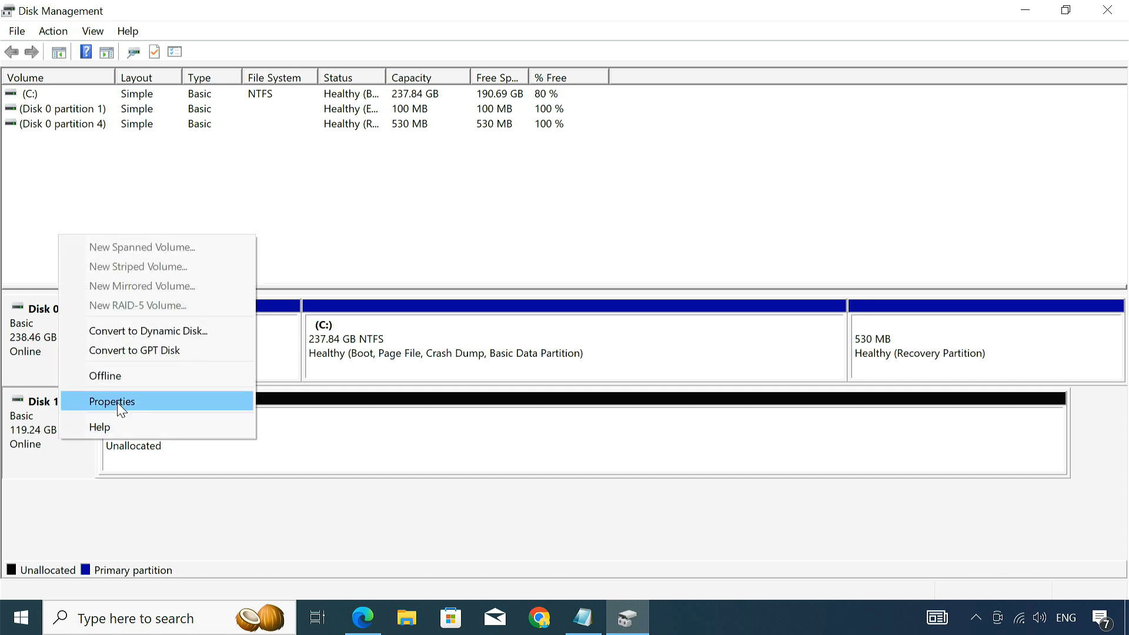
click(141, 356)
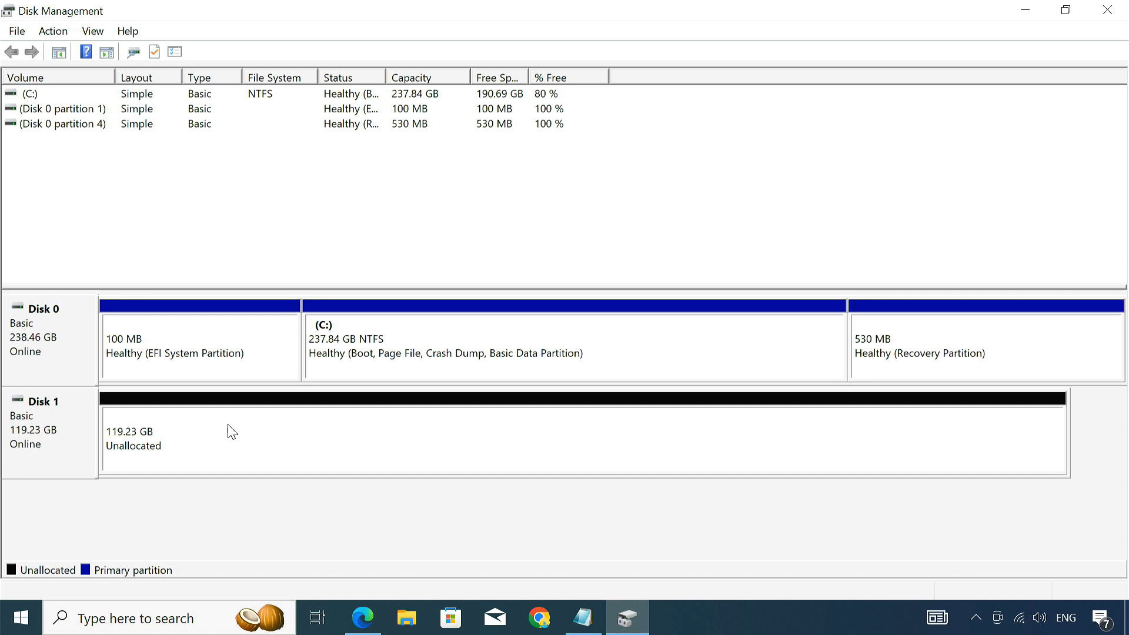
click(241, 437)
right_click(241, 436)
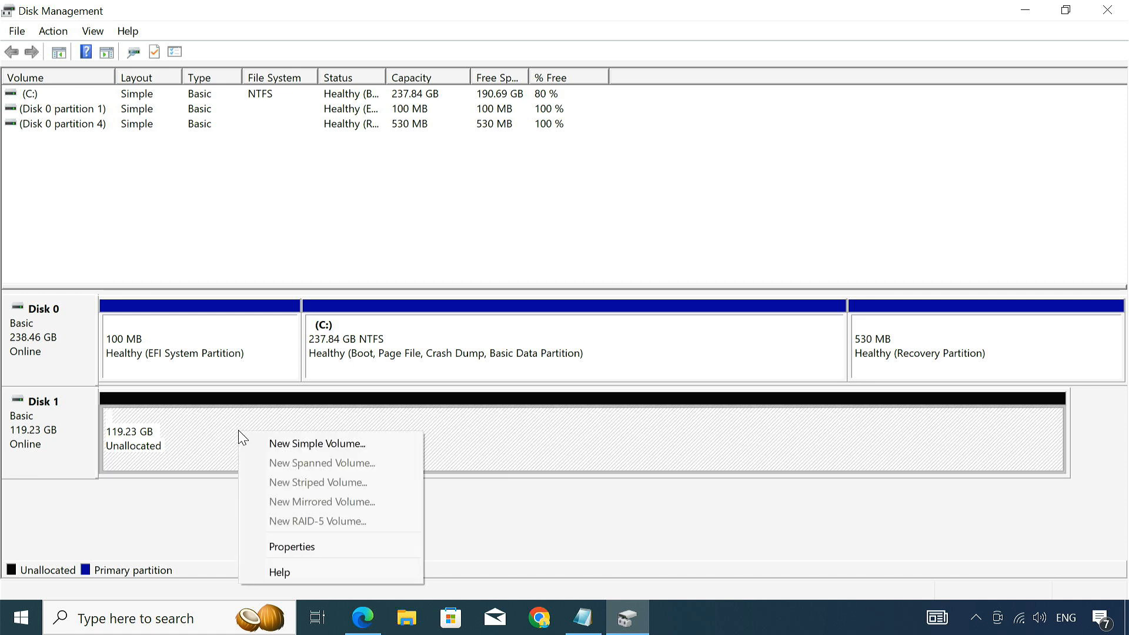
click(294, 448)
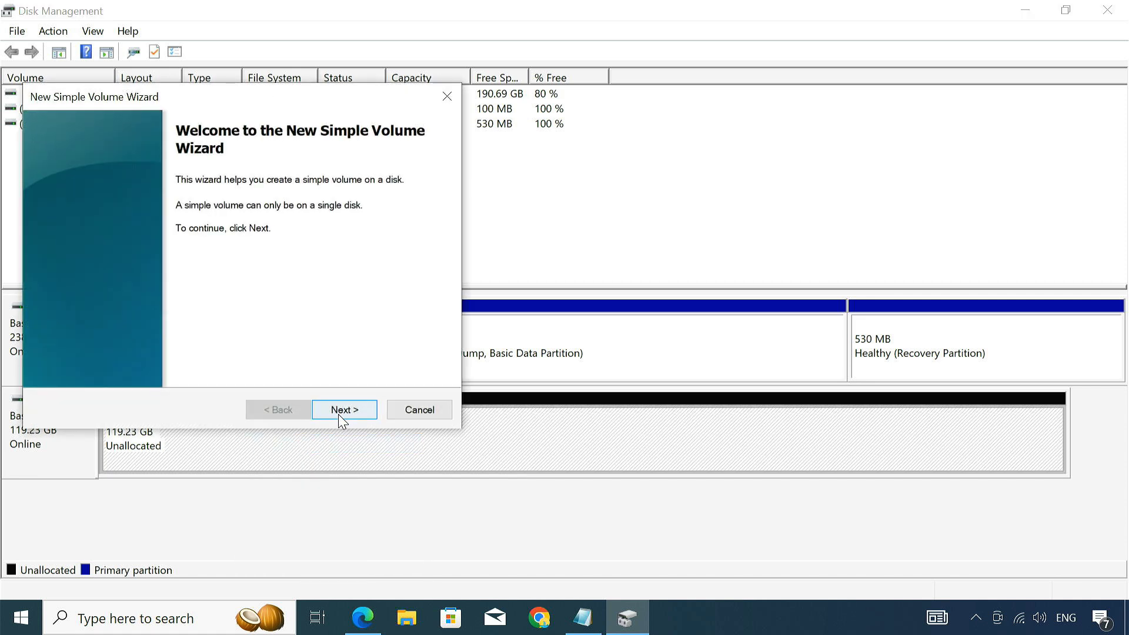
click(343, 412)
text(2000)
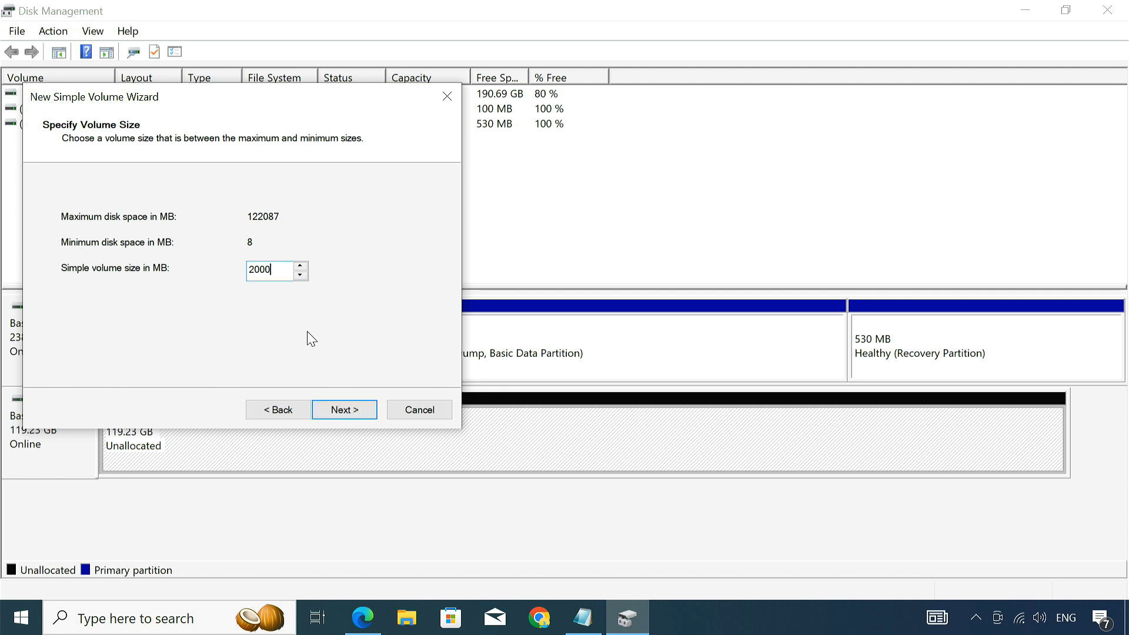
click(352, 412)
click(352, 411)
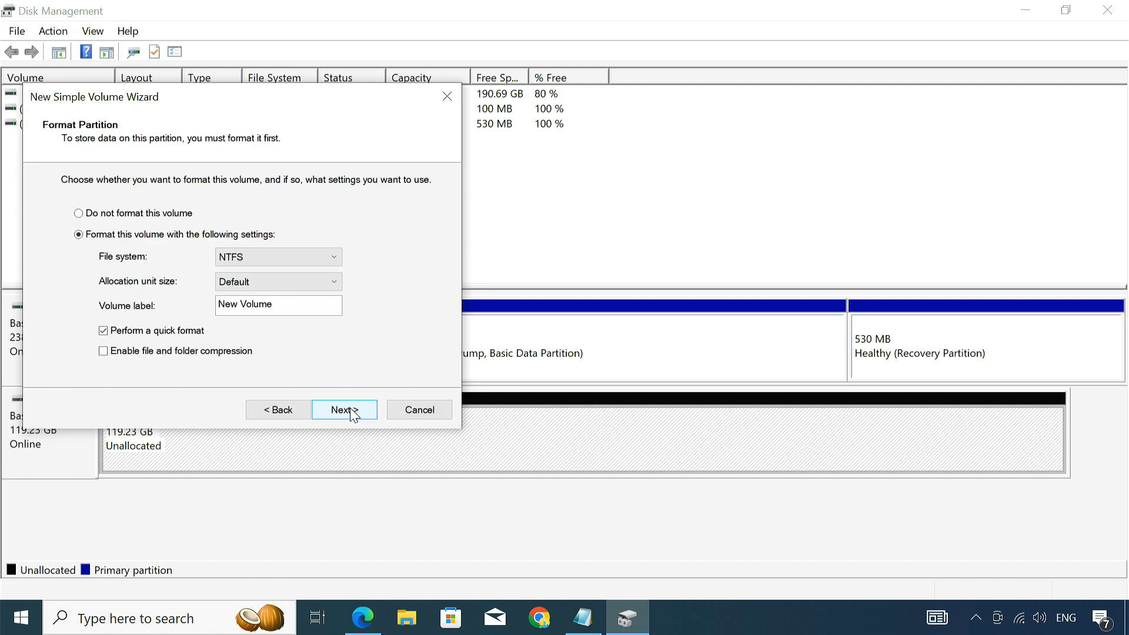
- Format the new volume as FAT labelled INSTALLER and finish the wizard
click(303, 264)
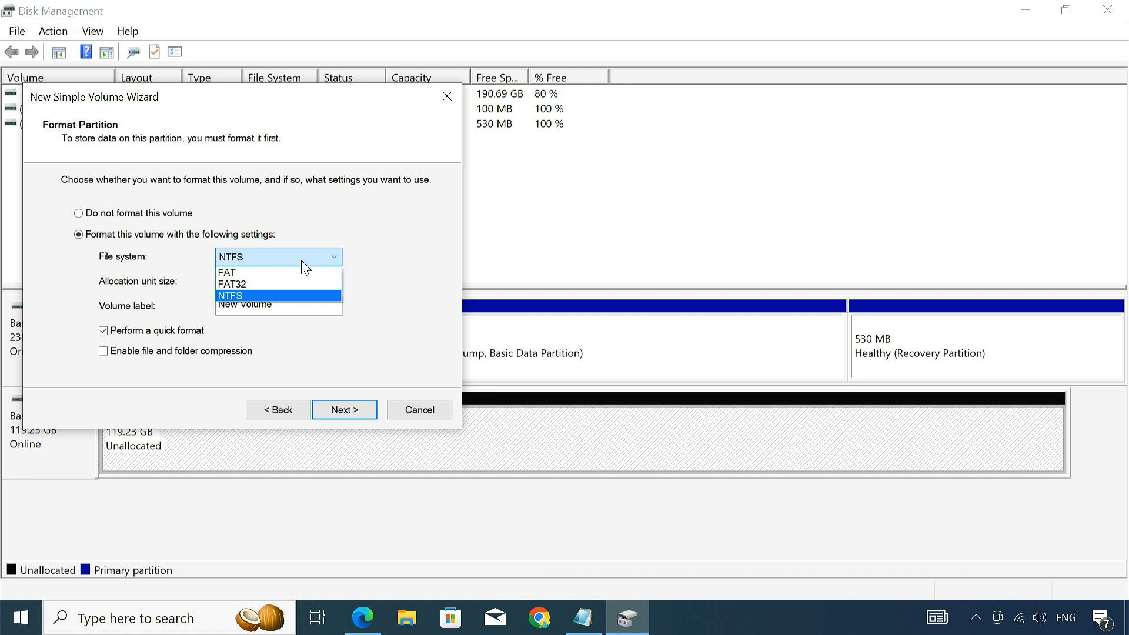
click(269, 276)
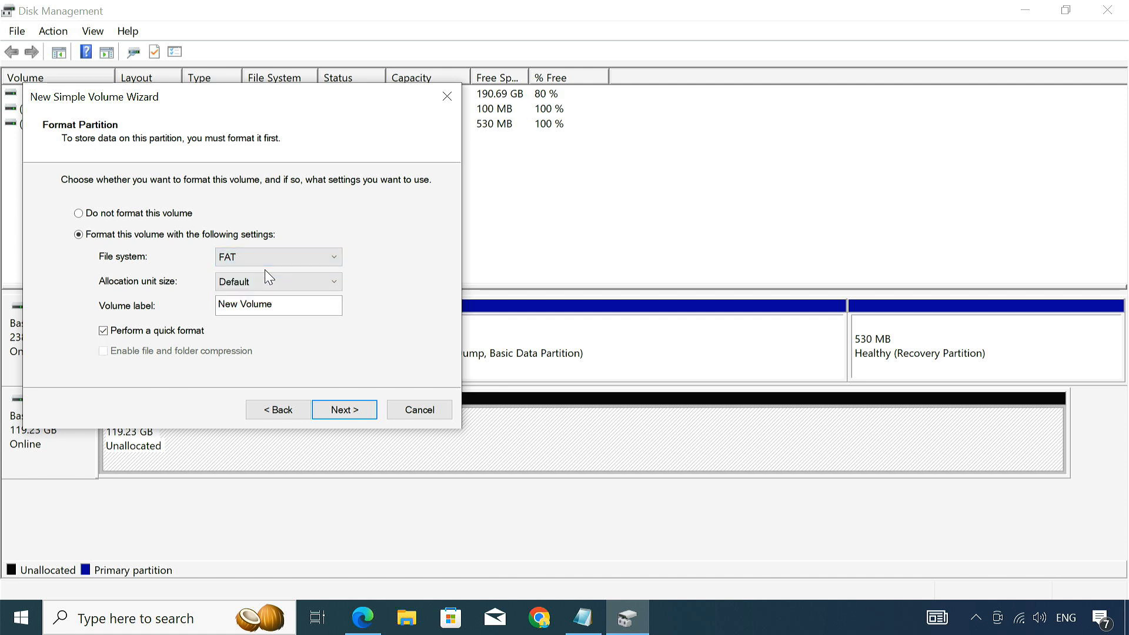
click(283, 309)
key(BackSpace)
key(BackSpace)
key(BackSpace)
key(BackSpace)
key(BackSpace)
key(BackSpace)
key(BackSpace)
click(354, 409)
click(355, 409)
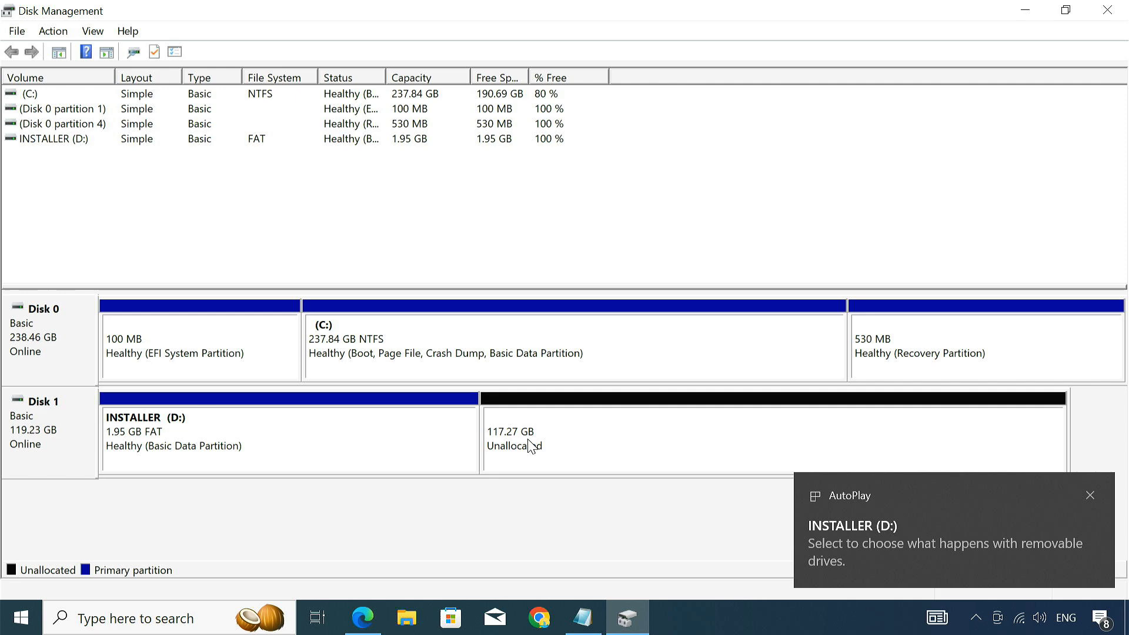
- Start a new simple volume using all remaining 117.27 GB and the default drive letter
click(566, 446)
right_click(567, 445)
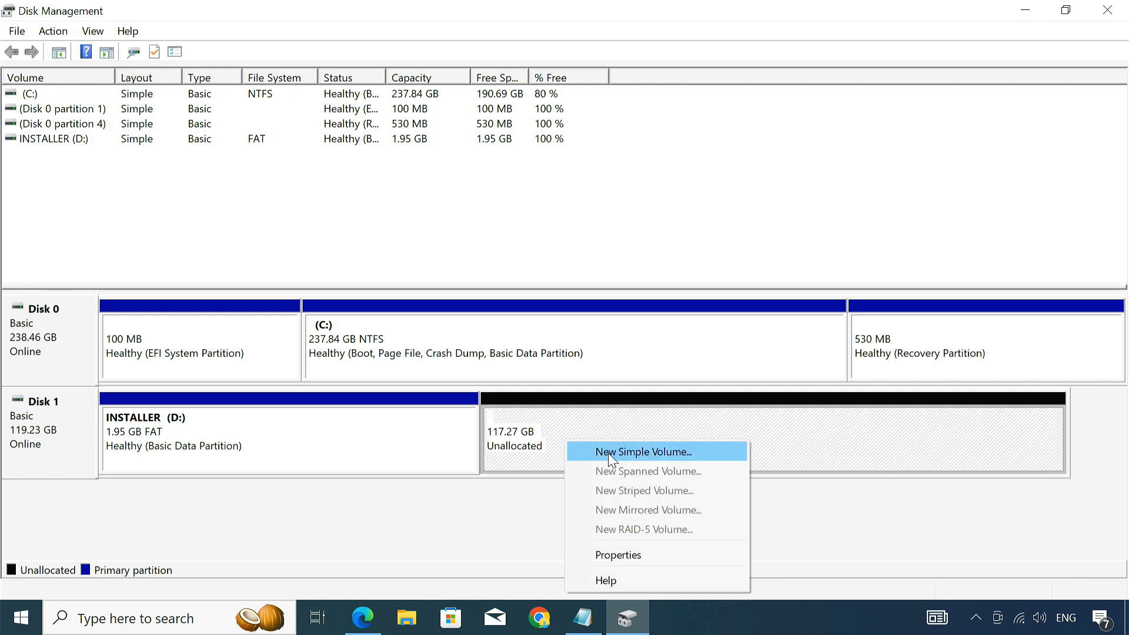
click(652, 454)
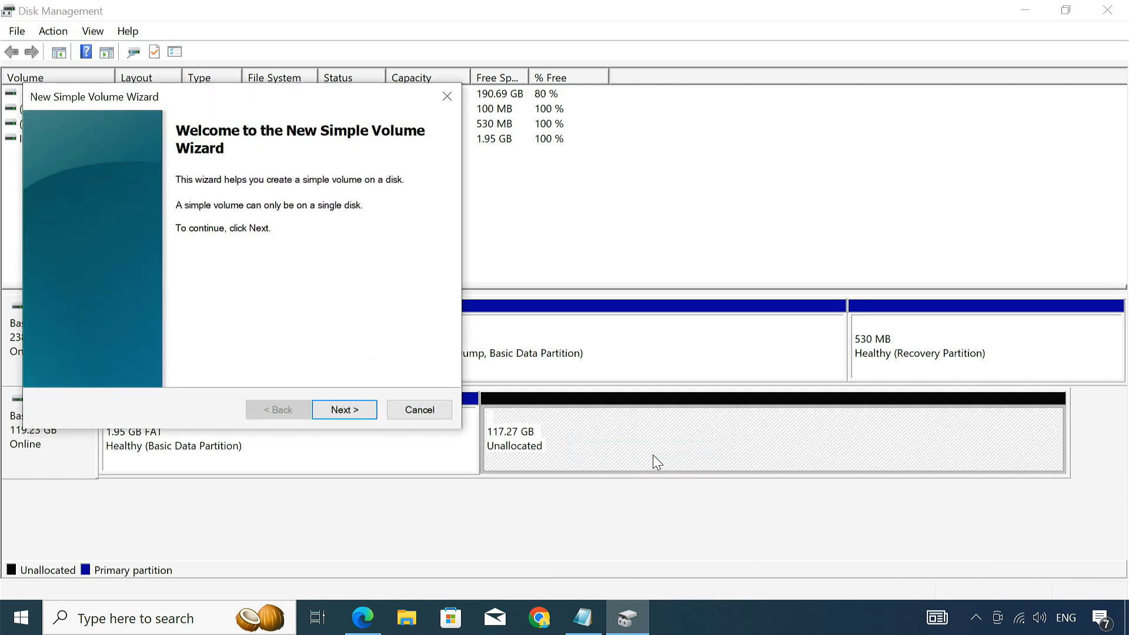
click(364, 418)
click(365, 419)
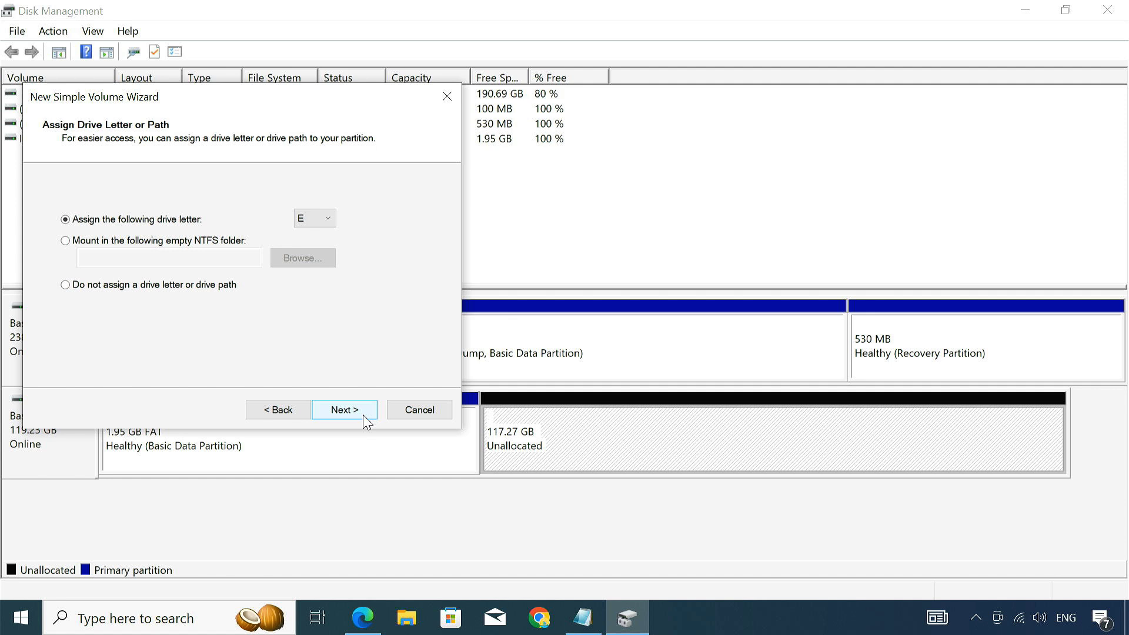
click(365, 418)
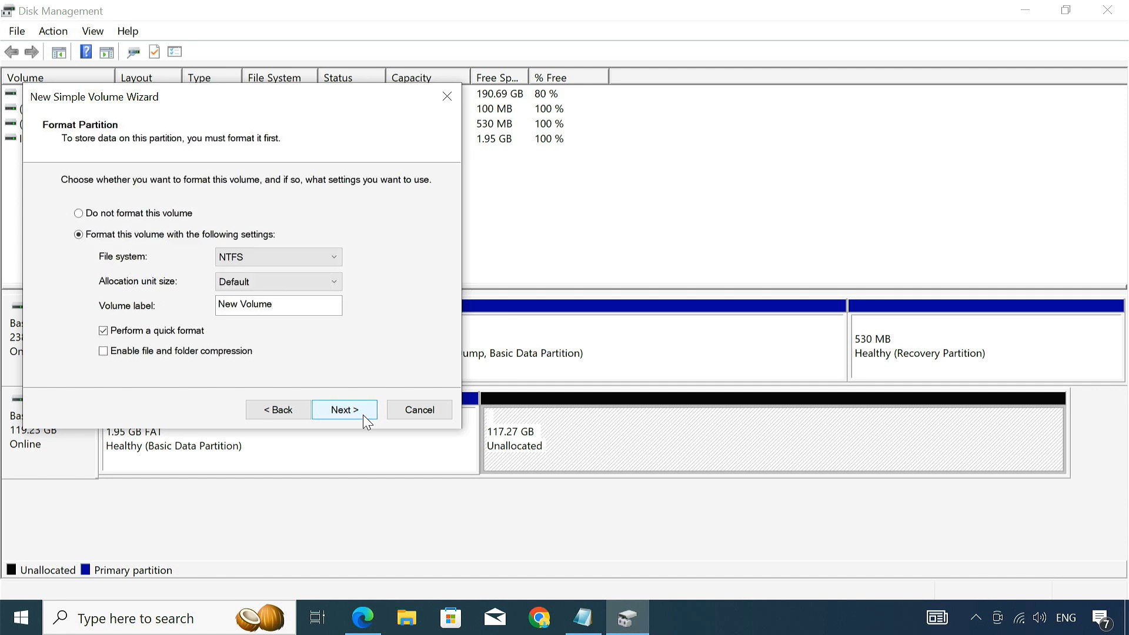
- Keep exFAT, label the volume macOS, and finish creating the partition
click(285, 258)
click(256, 273)
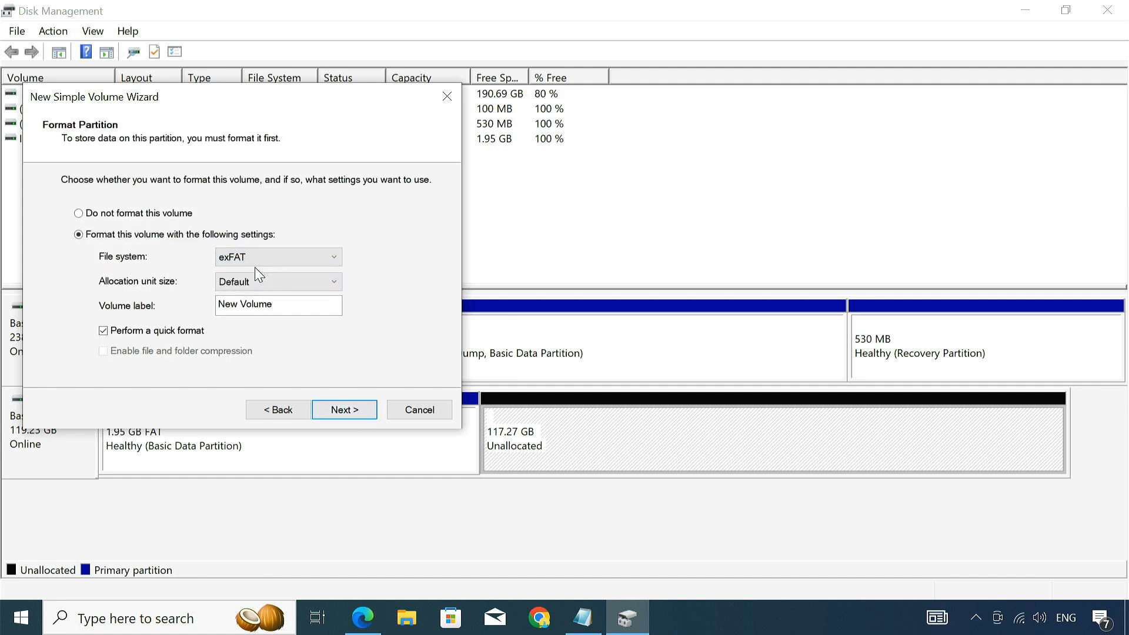
click(285, 306)
key(BackSpace)
key(BackSpace)
key(BackSpace)
key(BackSpace)
key(BackSpace)
key(BackSpace)
key(BackSpace)
key(BackSpace)
text(macOS)
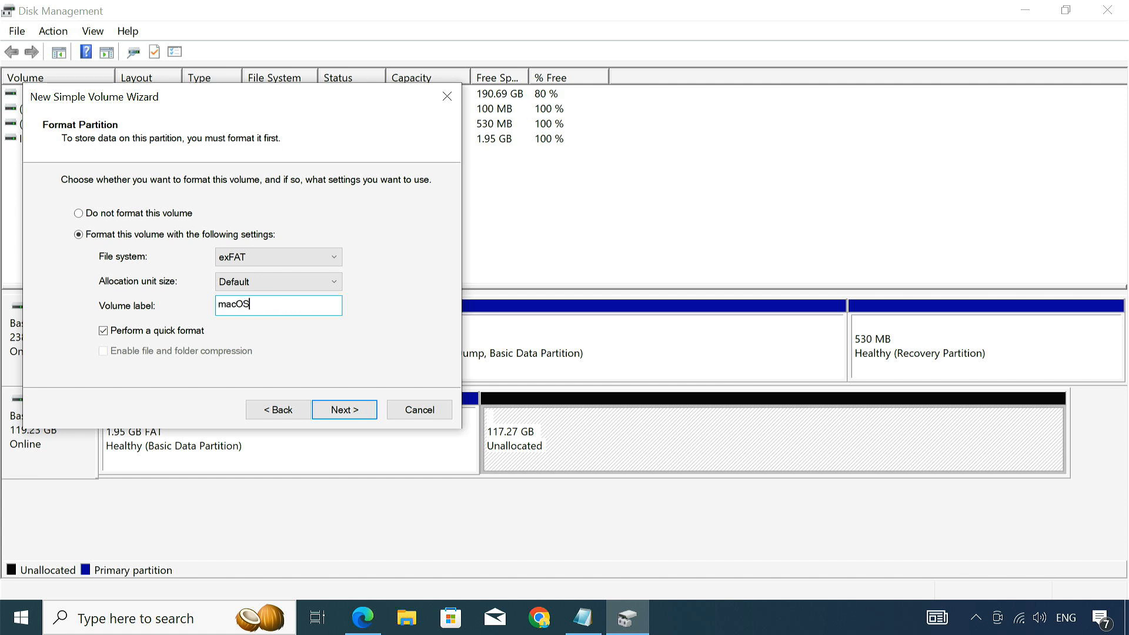
click(364, 410)
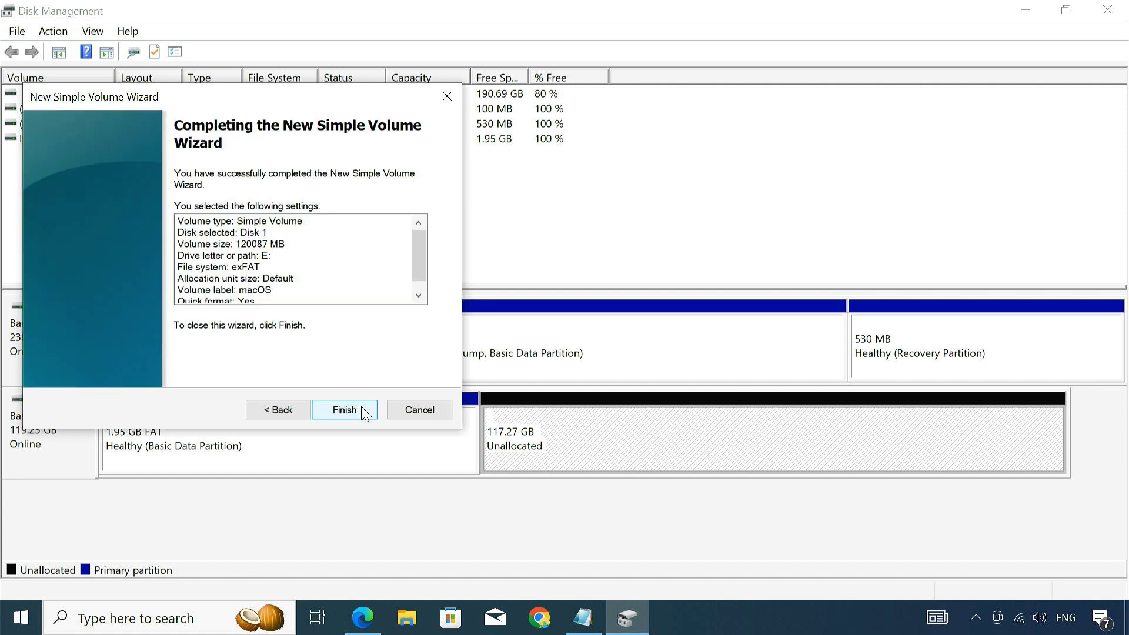
click(345, 410)
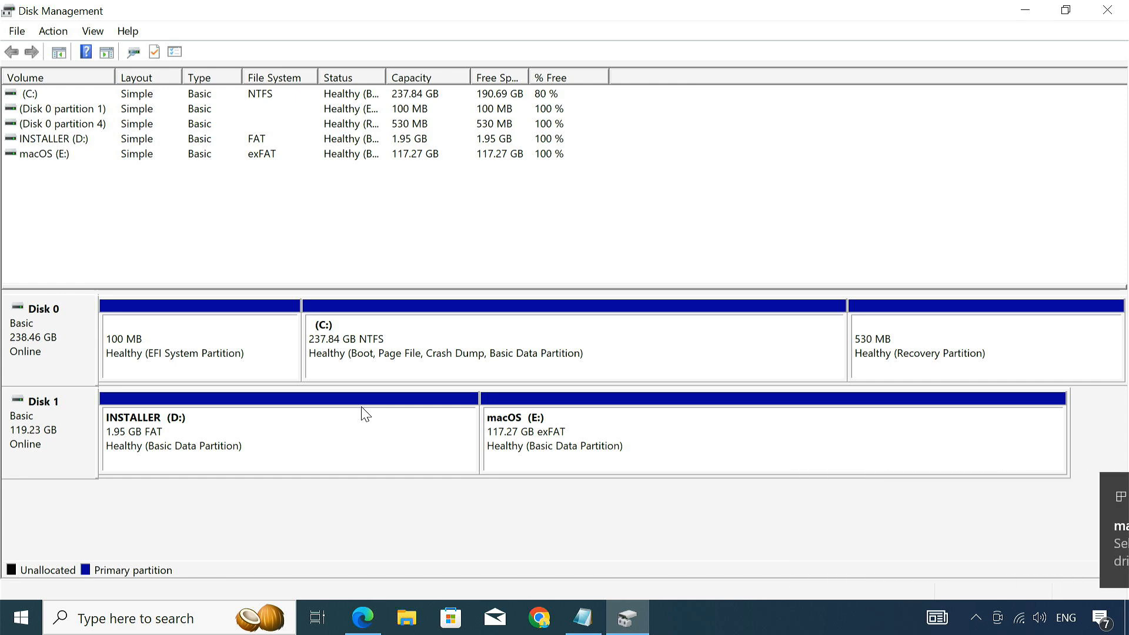
- Close Disk Management and confirm in CPU-Z the CPU is an Intel Core i3 8100T (Coffee Lake)
click(1114, 18)
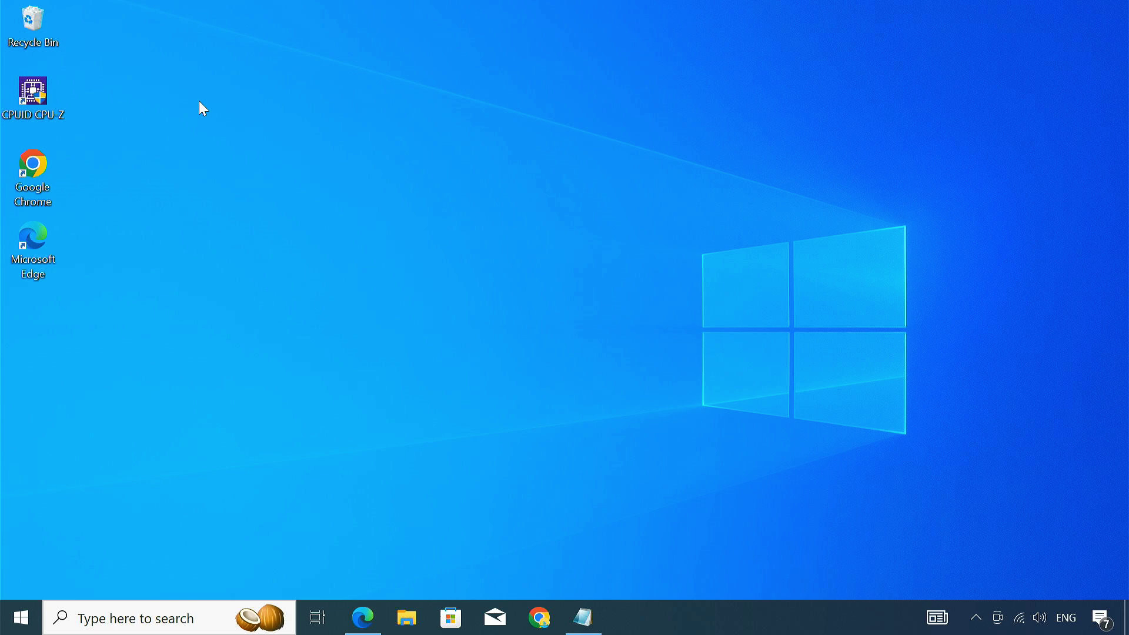
double_click(31, 102)
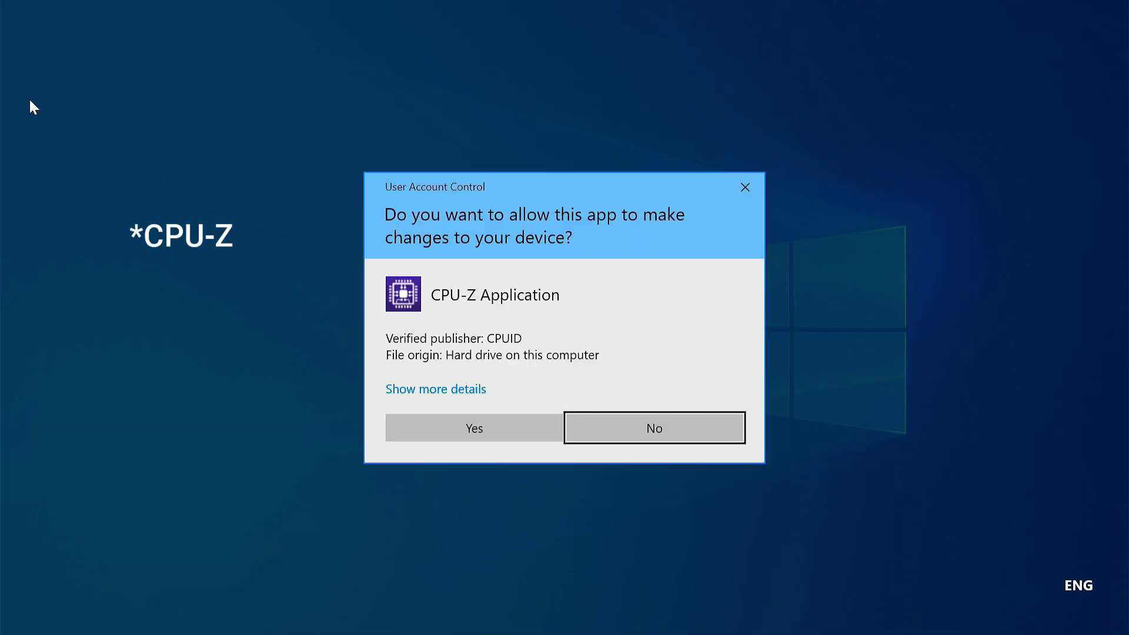
click(499, 419)
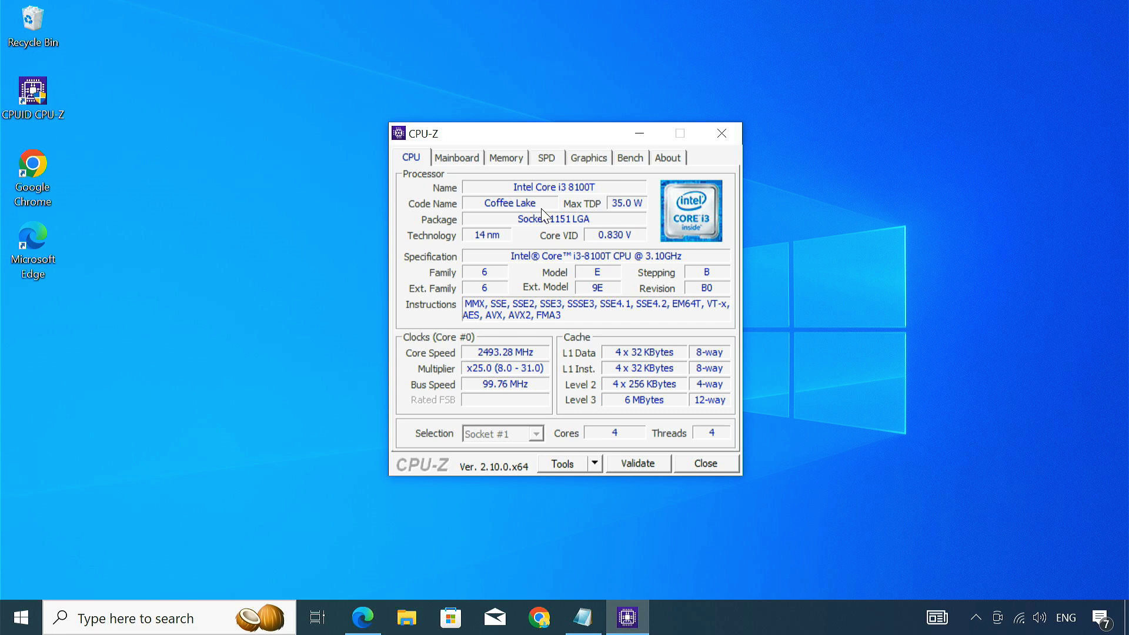
click(714, 139)
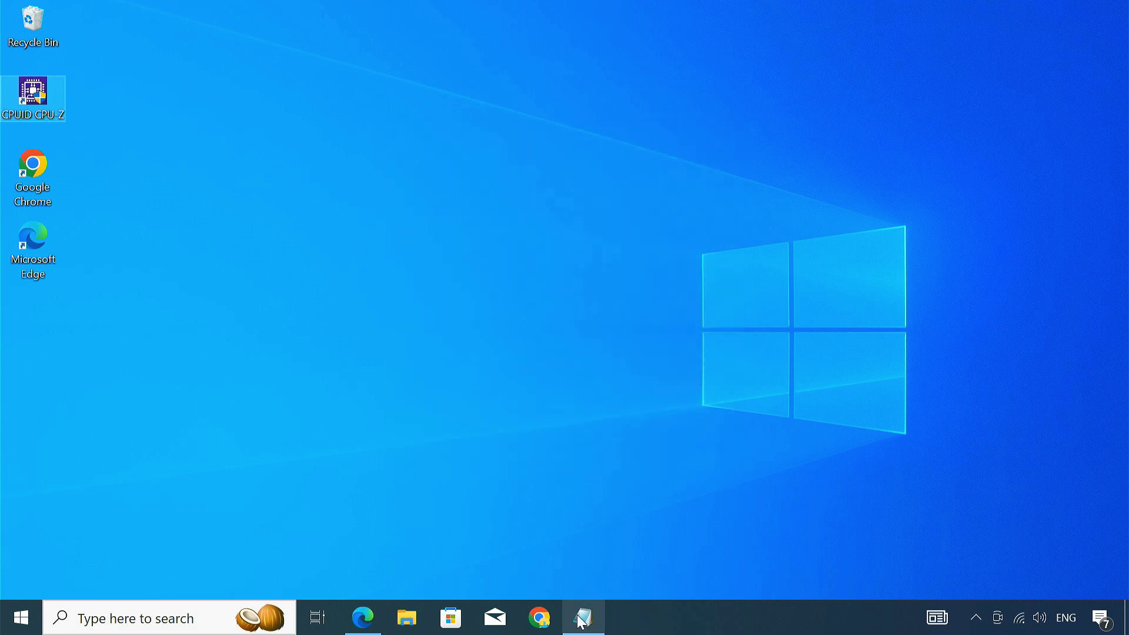
- Select the OpenCore EFI link in the Notepad notes, then minimize Notepad
click(583, 617)
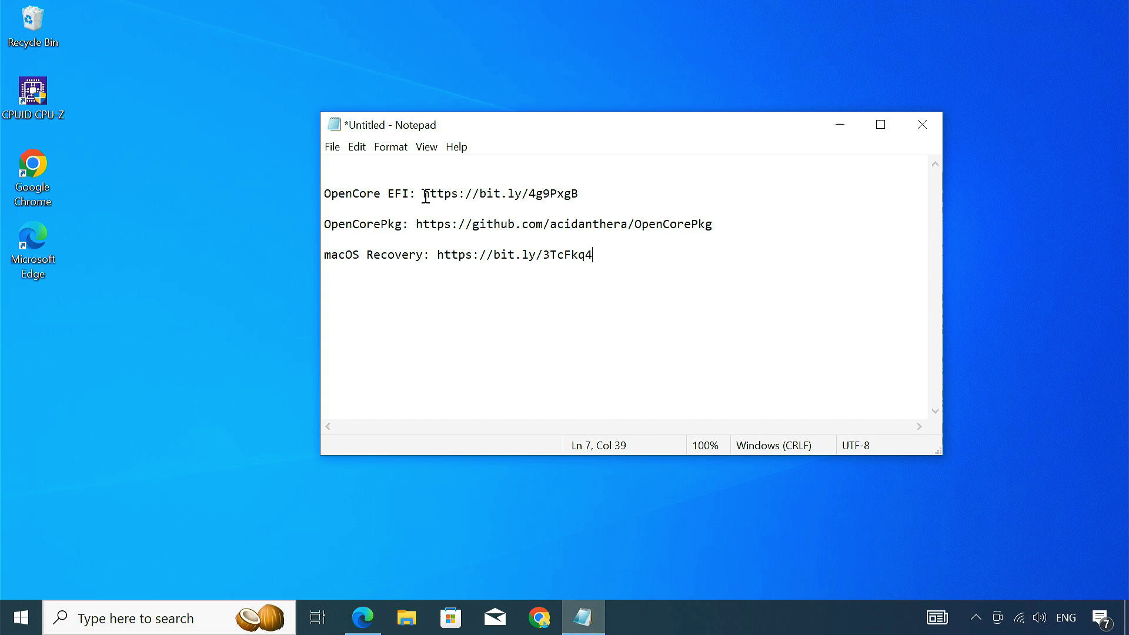
drag(423, 193, 590, 197)
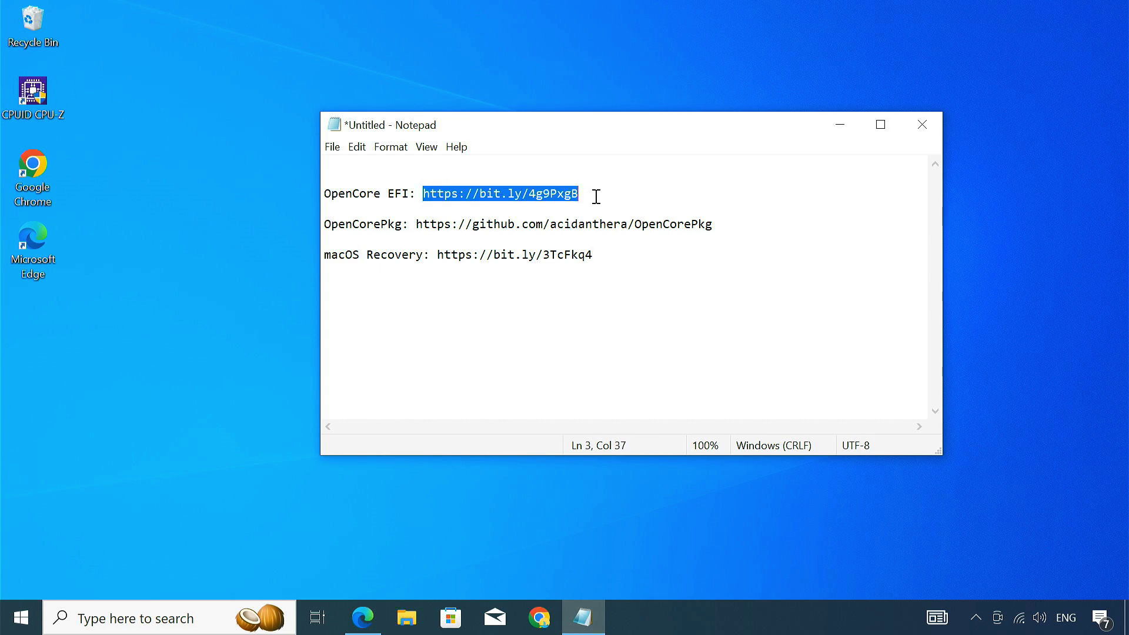
click(830, 130)
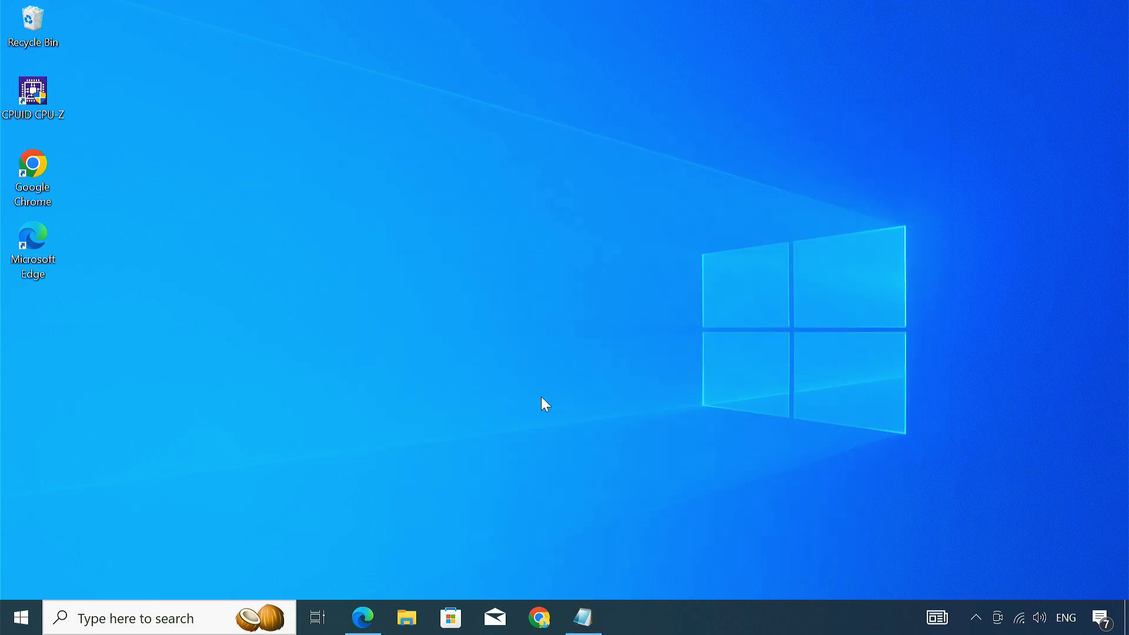
- Open the copied bit.ly OpenCore EFI link in Edge
click(363, 617)
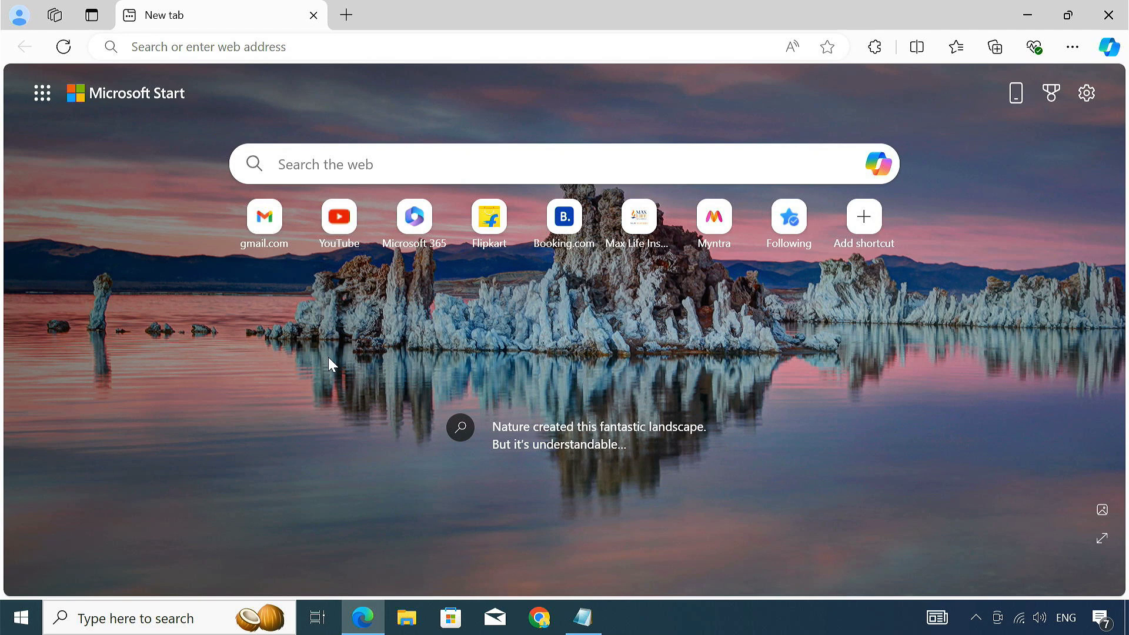
click(305, 47)
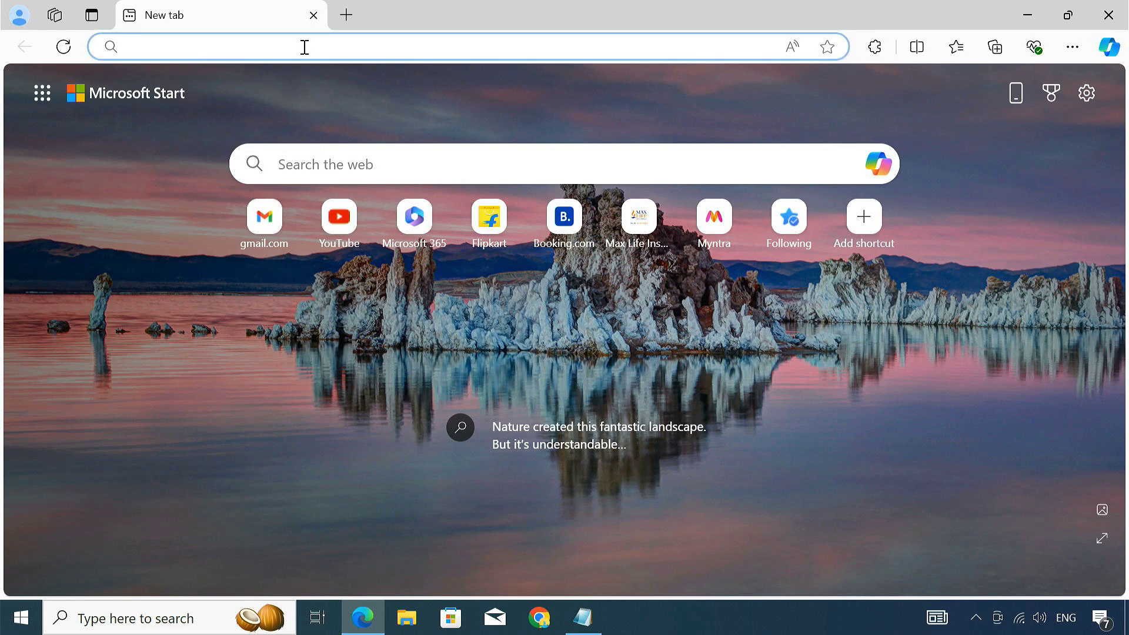
text(https://bit.ly/4g6Pxg8)
key(Return)
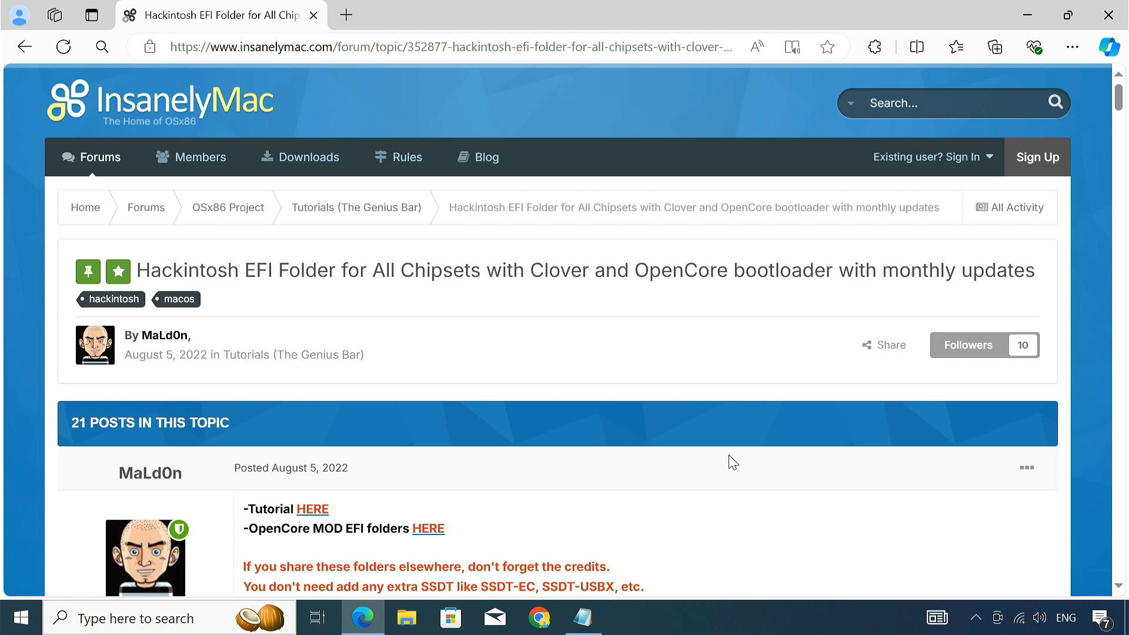
- Download the NoteBook CoffeeLake and WhiskeyLake EFI from the OPENCORE NOTEBOOK section
scroll(729, 459, down, 15)
scroll(729, 459, down, 9)
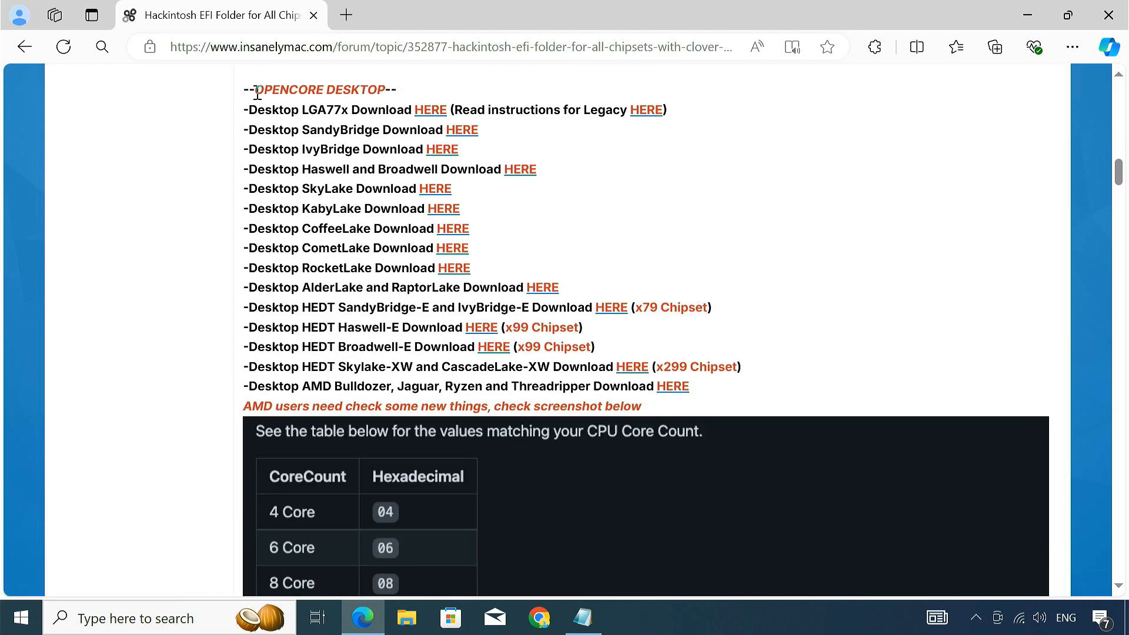
drag(277, 91, 397, 90)
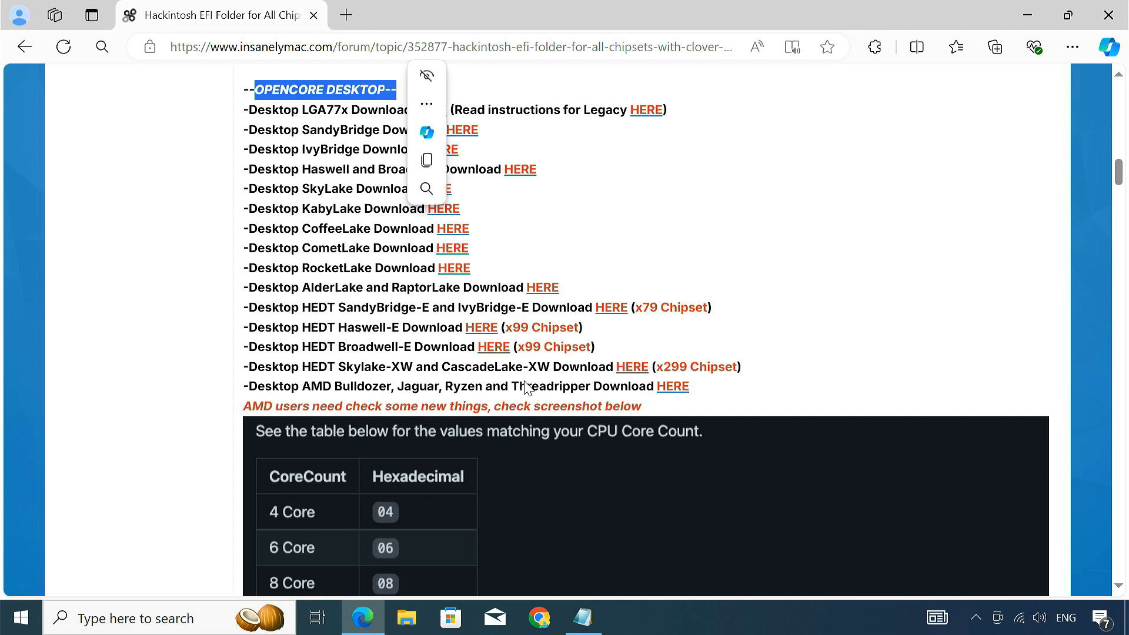
scroll(529, 393, down, 7)
drag(253, 399, 405, 406)
click(603, 460)
scroll(646, 456, down, 3)
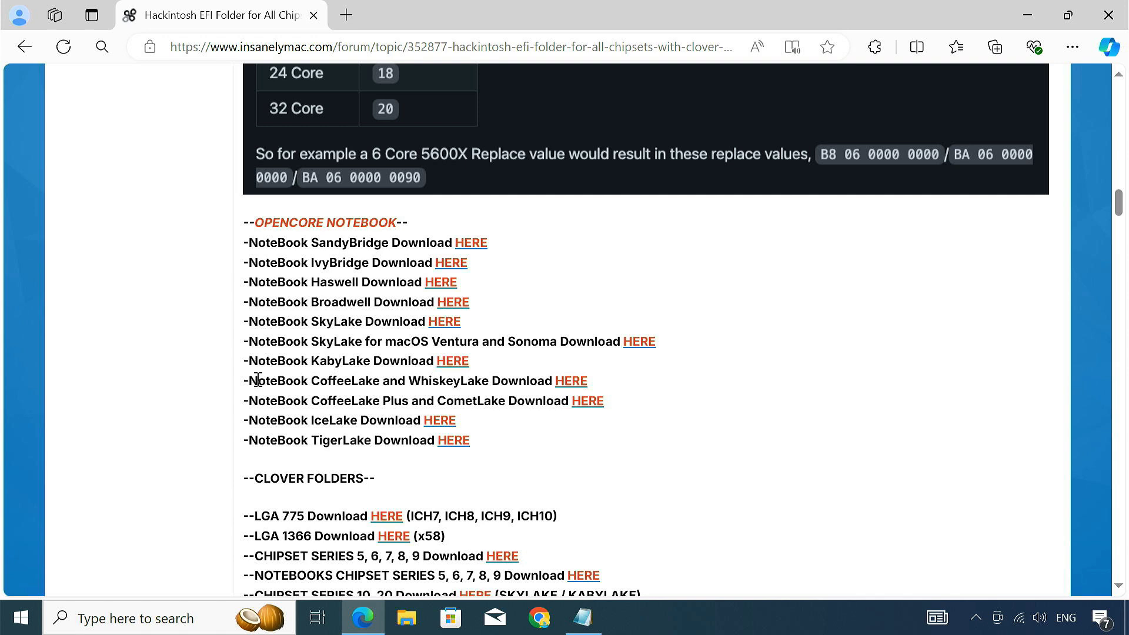
drag(257, 380, 378, 384)
click(566, 385)
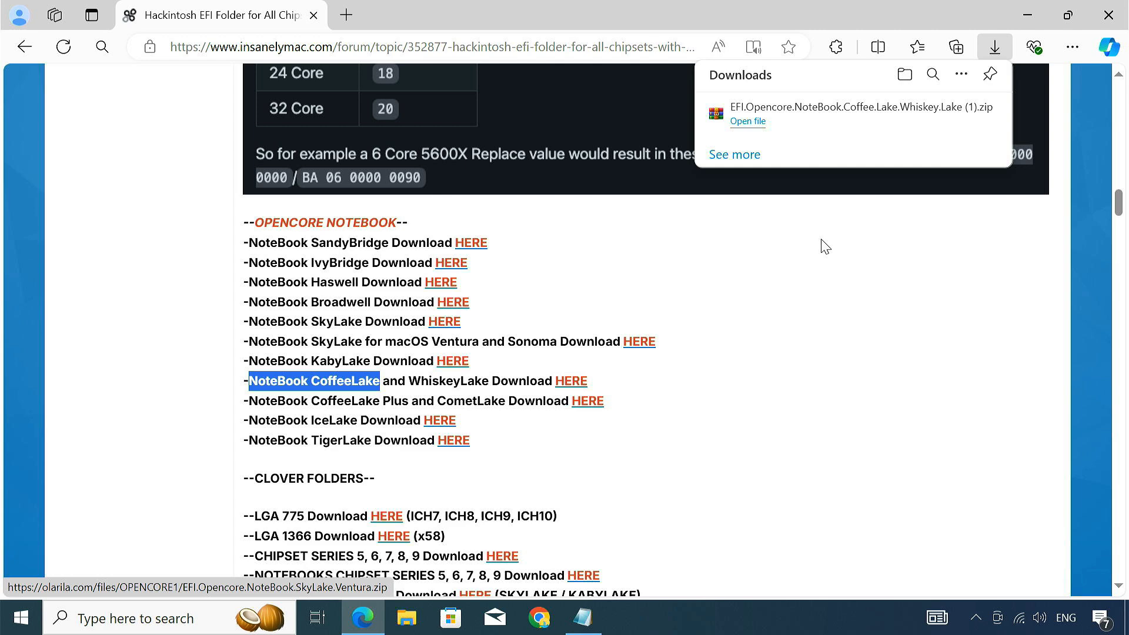
click(1036, 16)
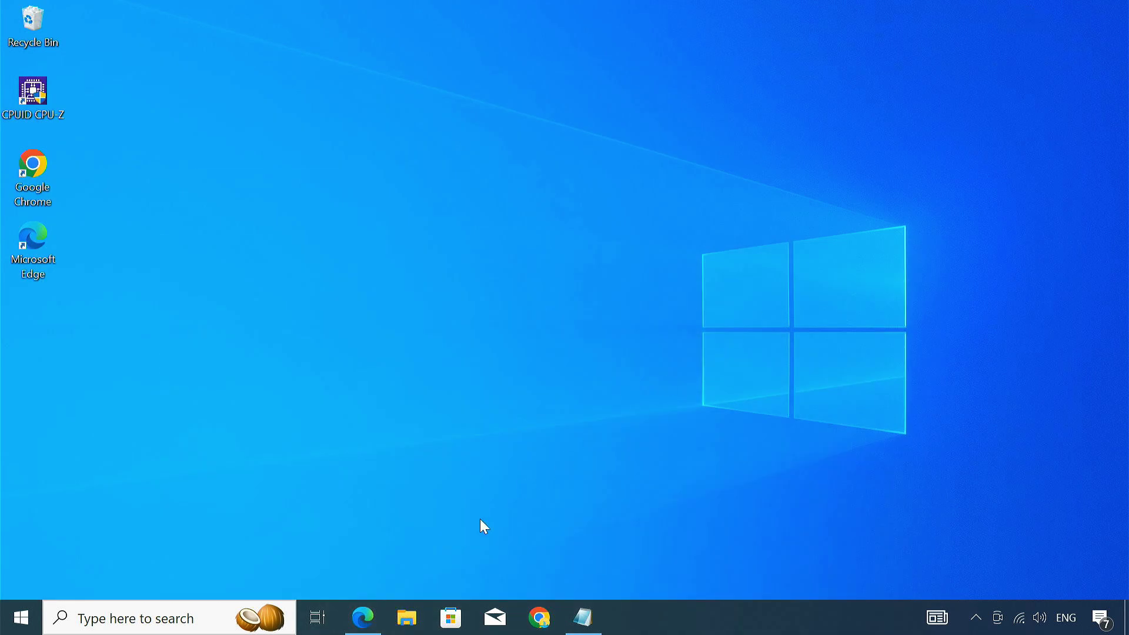
- Extract the downloaded EFI zip in Downloads into its own folder and open it
click(407, 617)
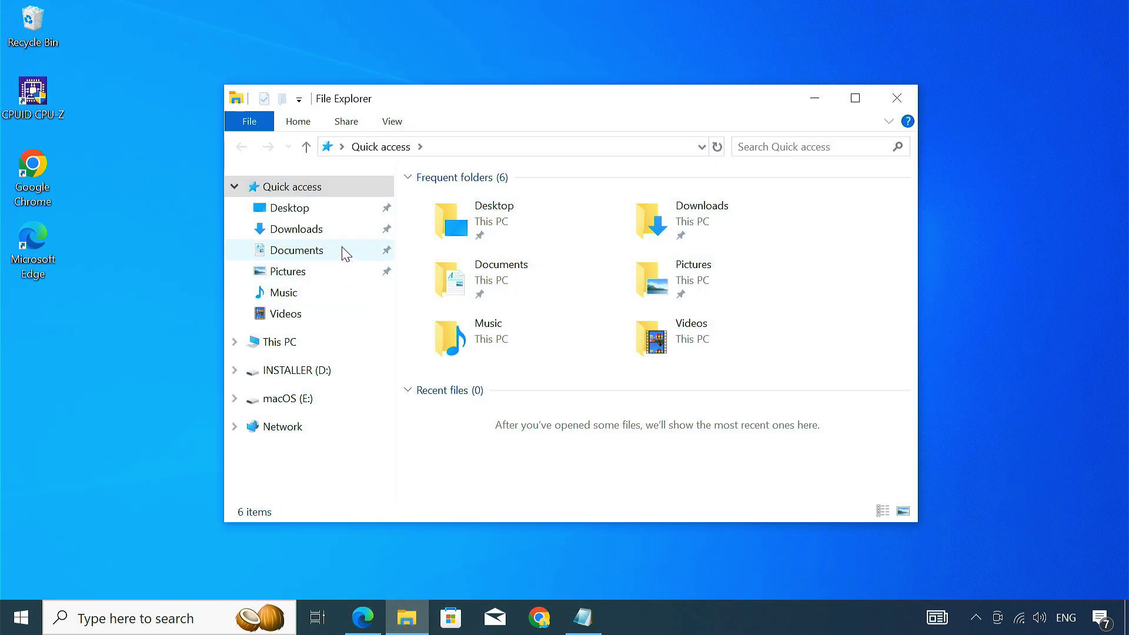
click(335, 232)
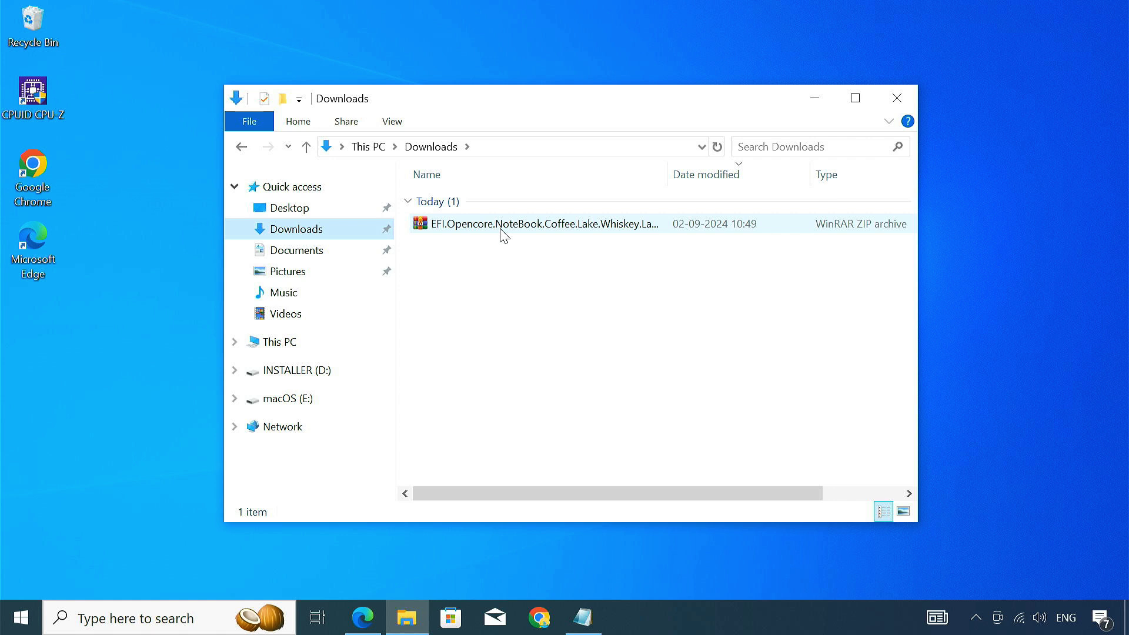
click(503, 233)
right_click(502, 232)
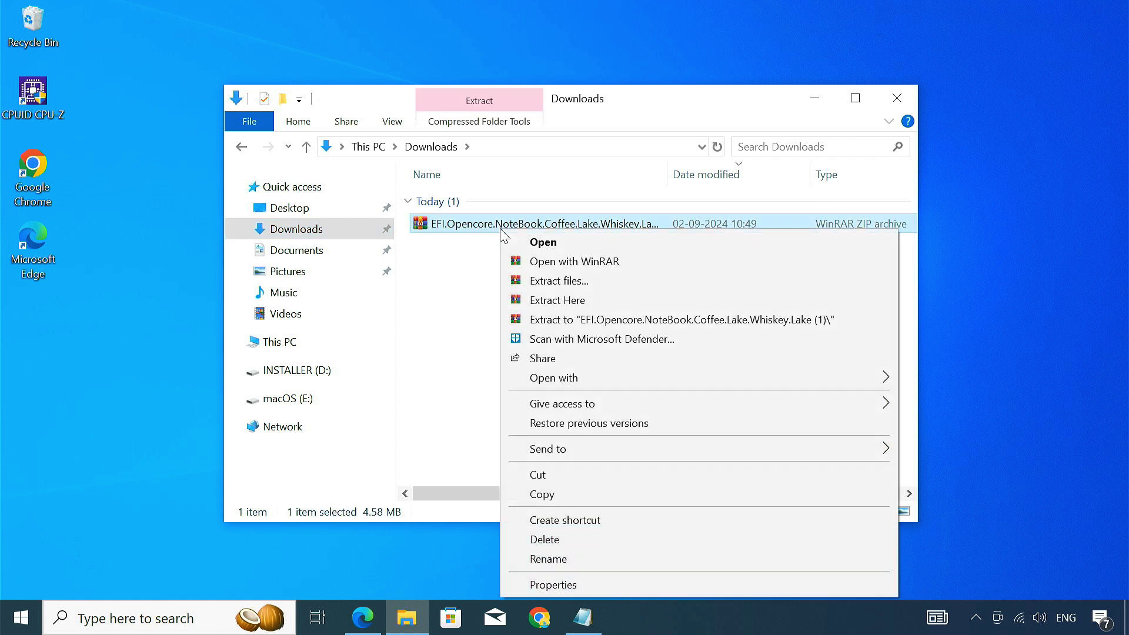
click(587, 321)
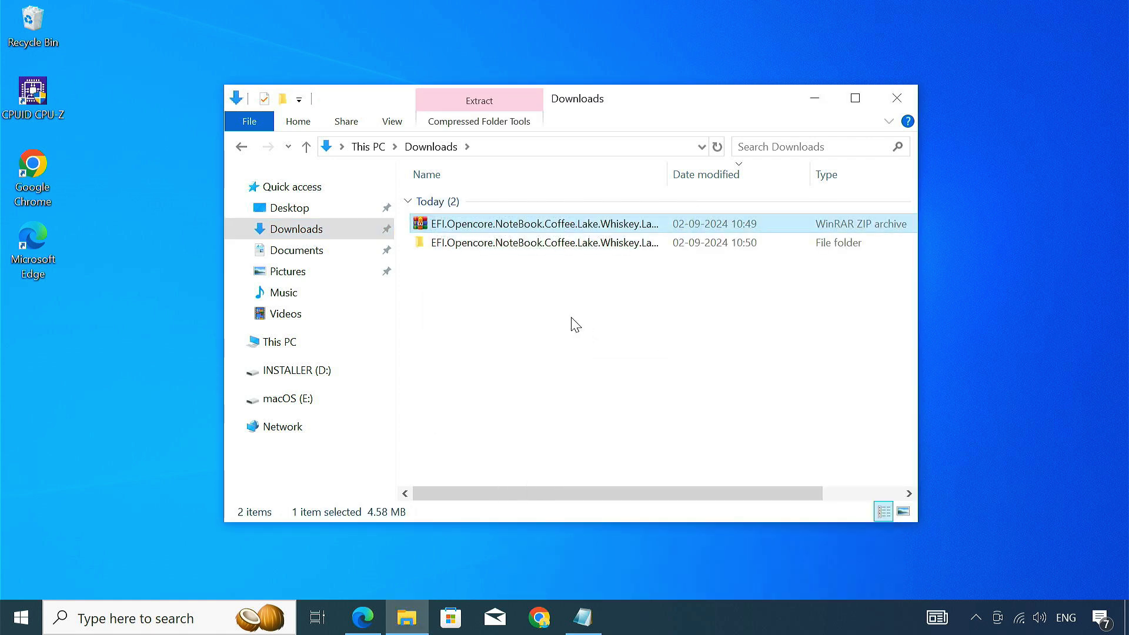
double_click(527, 243)
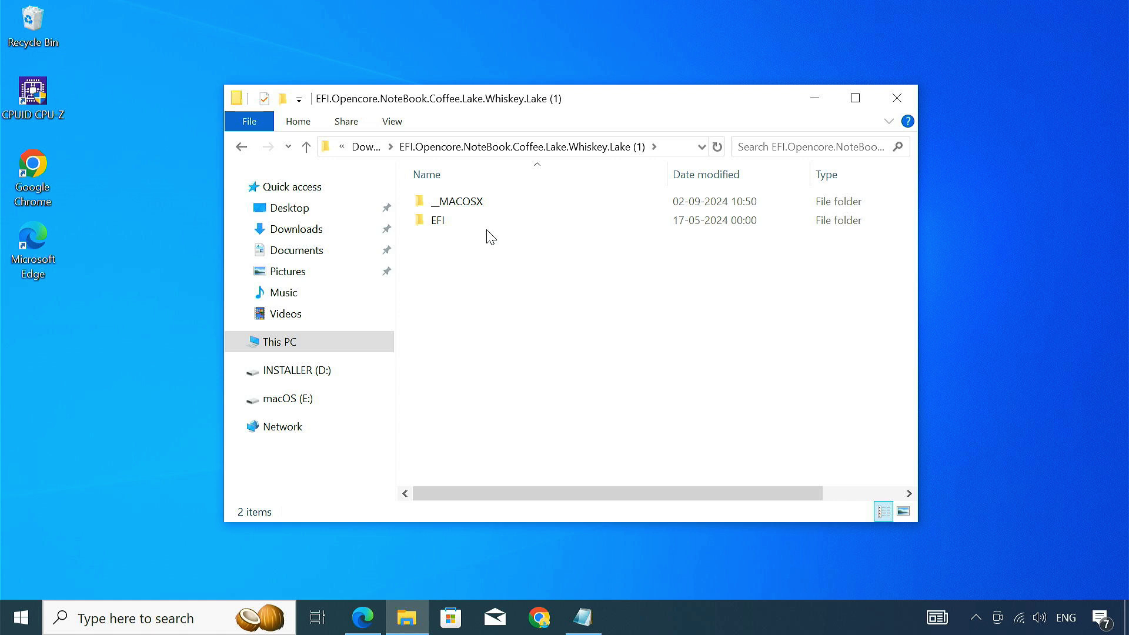
- Copy the EFI folder and paste it onto the INSTALLER (D:) drive
click(456, 222)
right_click(456, 222)
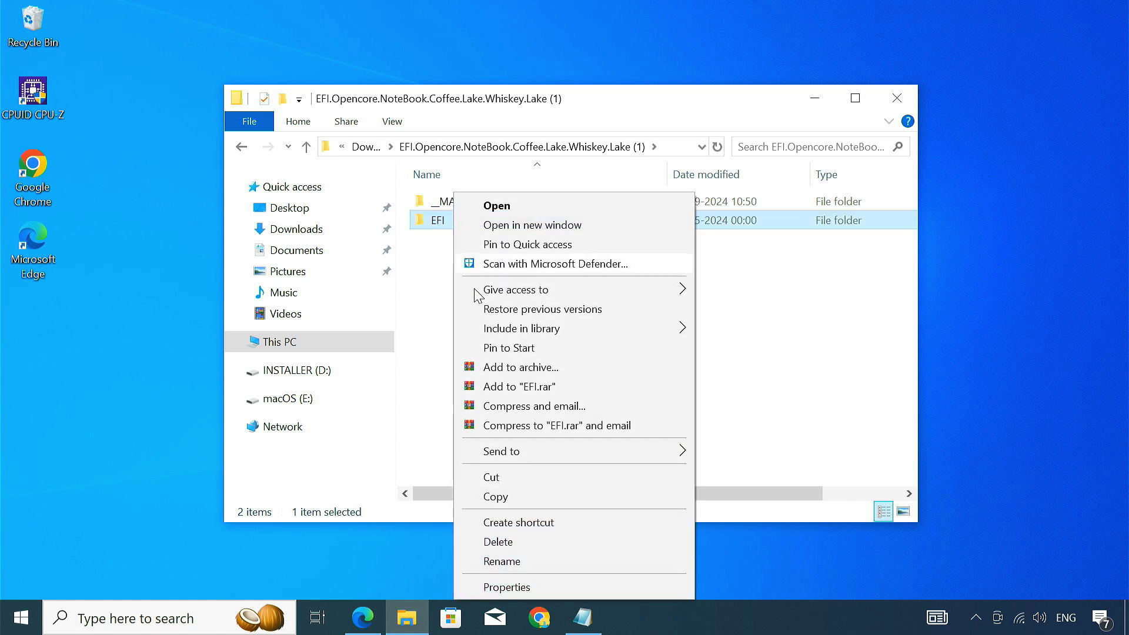
click(532, 498)
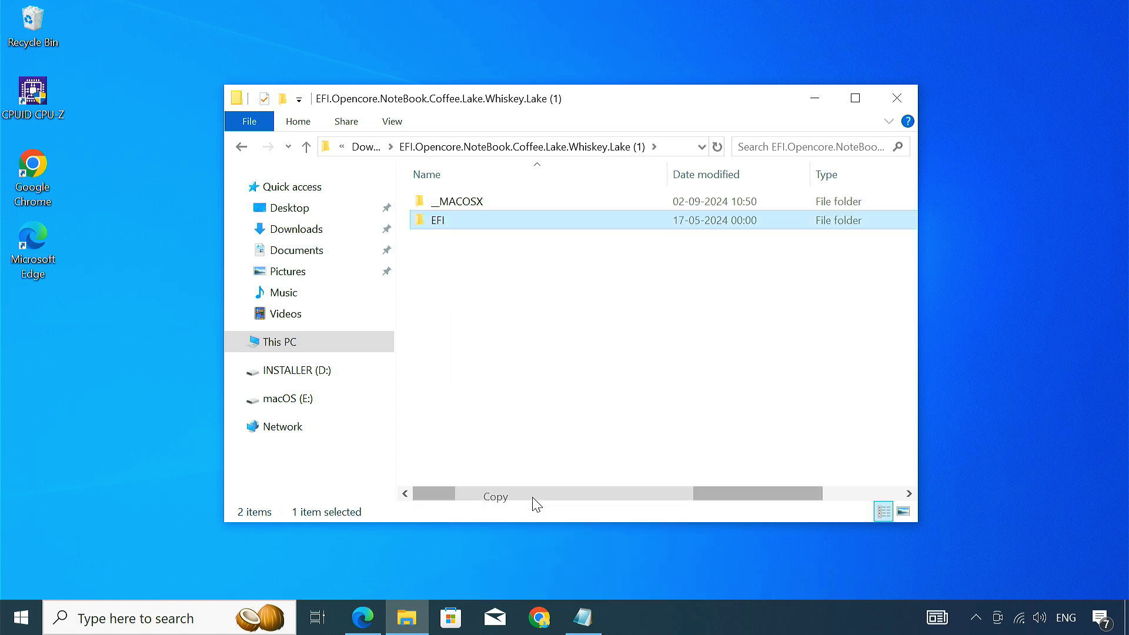
click(363, 350)
click(747, 454)
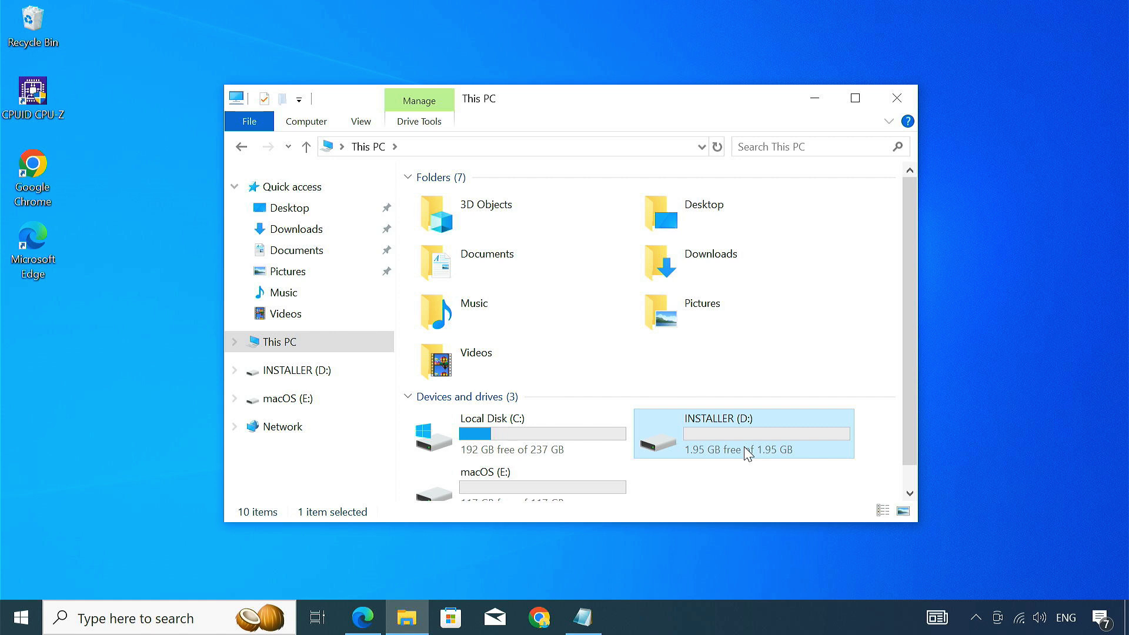
scroll(747, 454, down, 1)
double_click(726, 412)
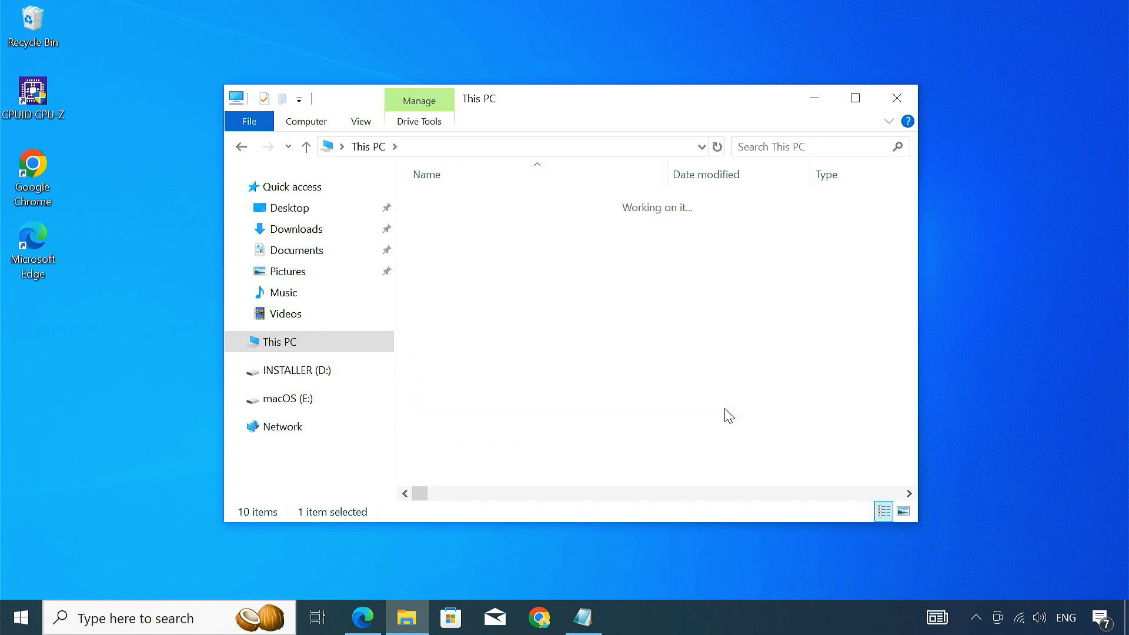
right_click(565, 287)
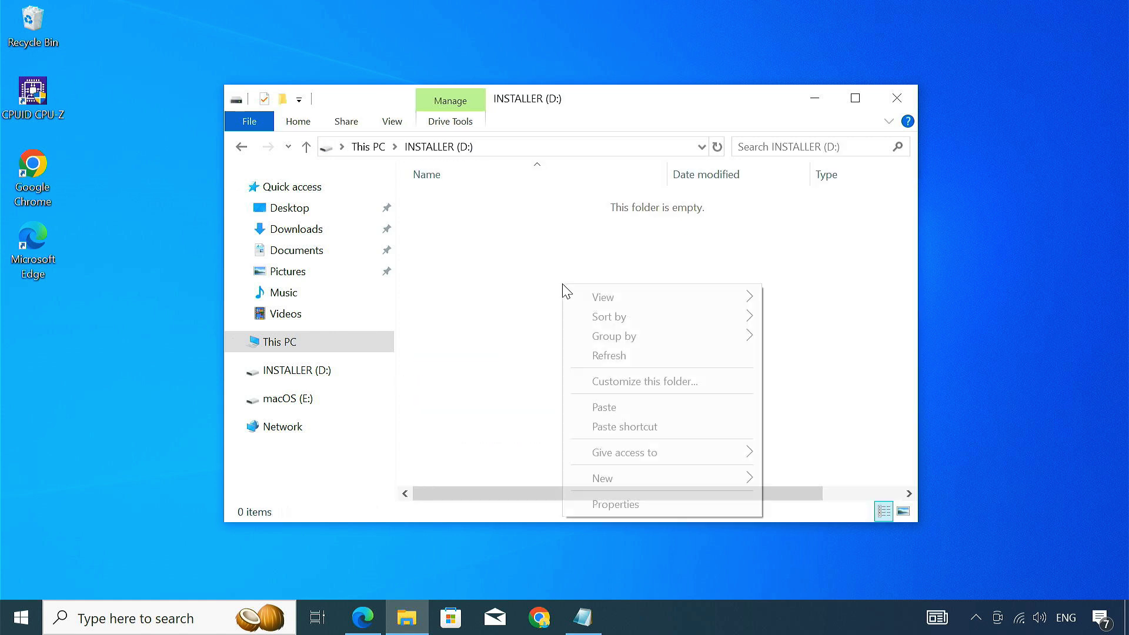
click(627, 412)
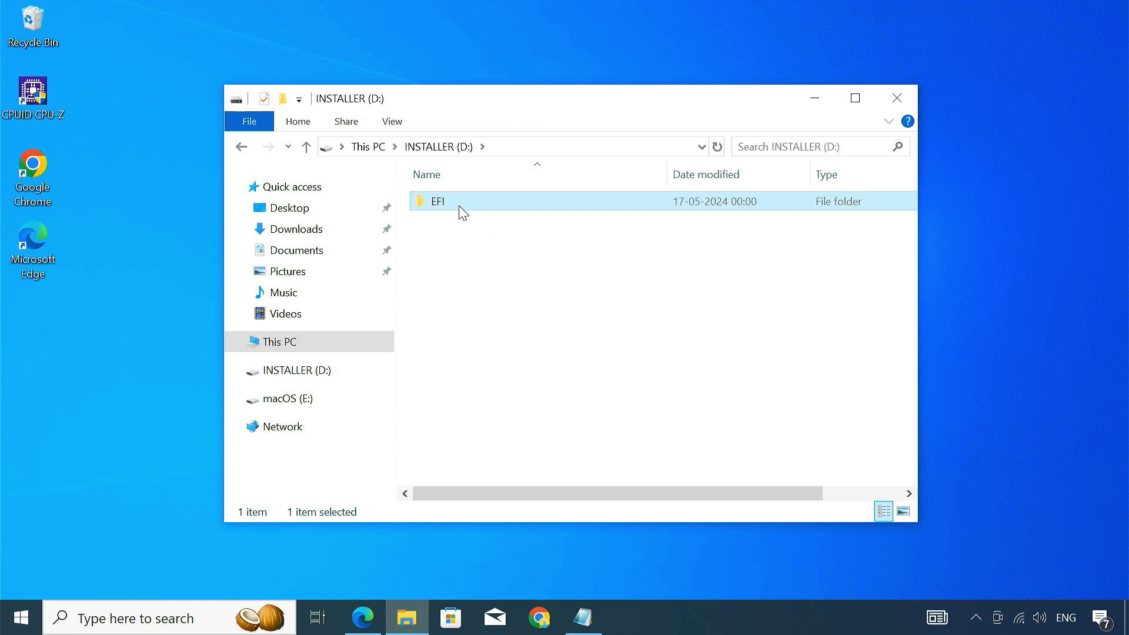
- Check that EFI on INSTALLER (D:) contains BOOT and OC, then minimize Explorer
double_click(460, 207)
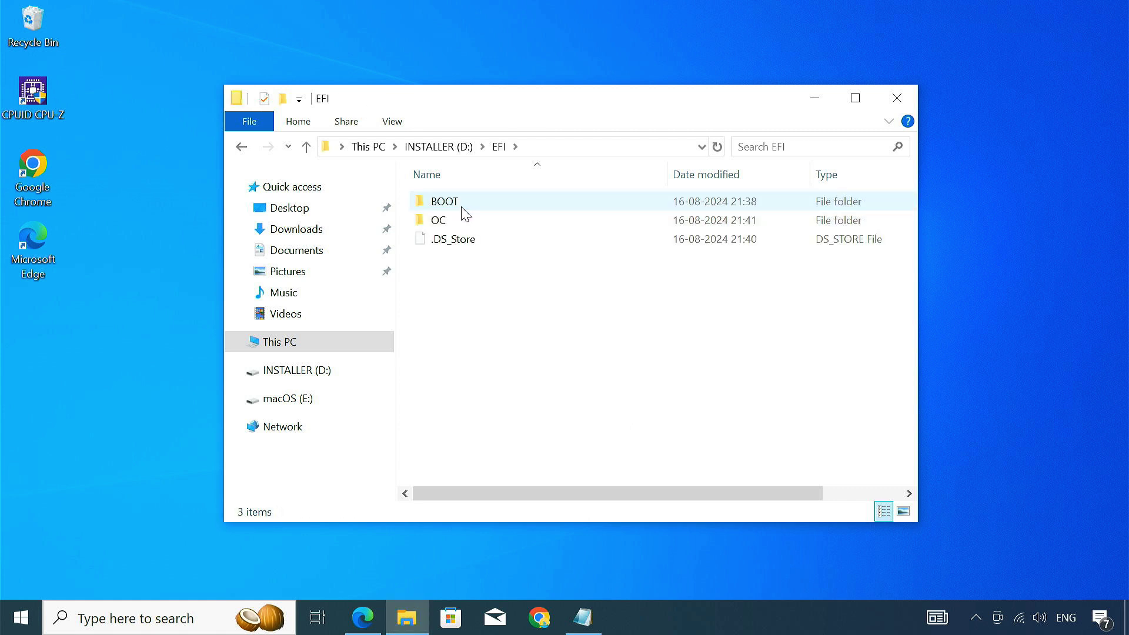
click(237, 148)
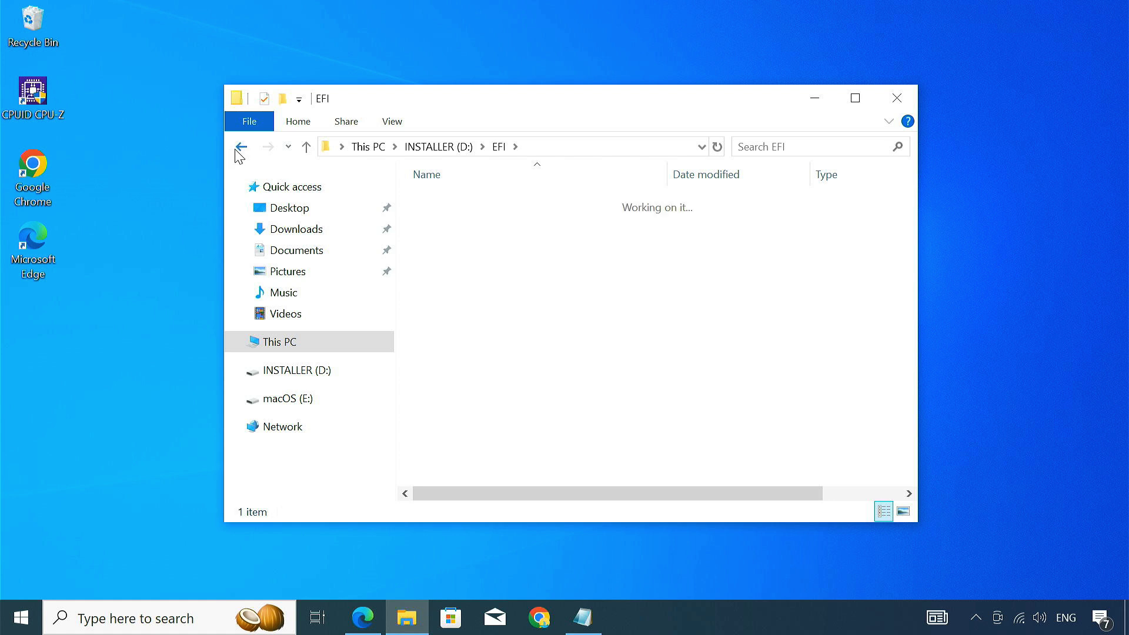
click(801, 106)
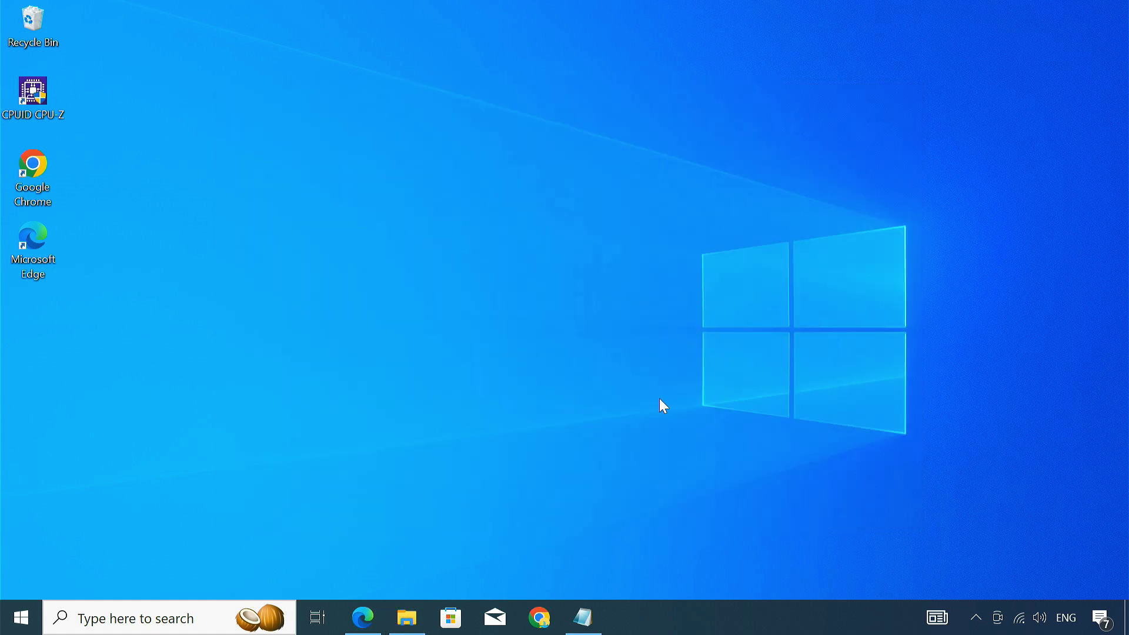
- Copy the OpenCorePkg GitHub URL from Notepad and load it in a new Edge tab
click(595, 608)
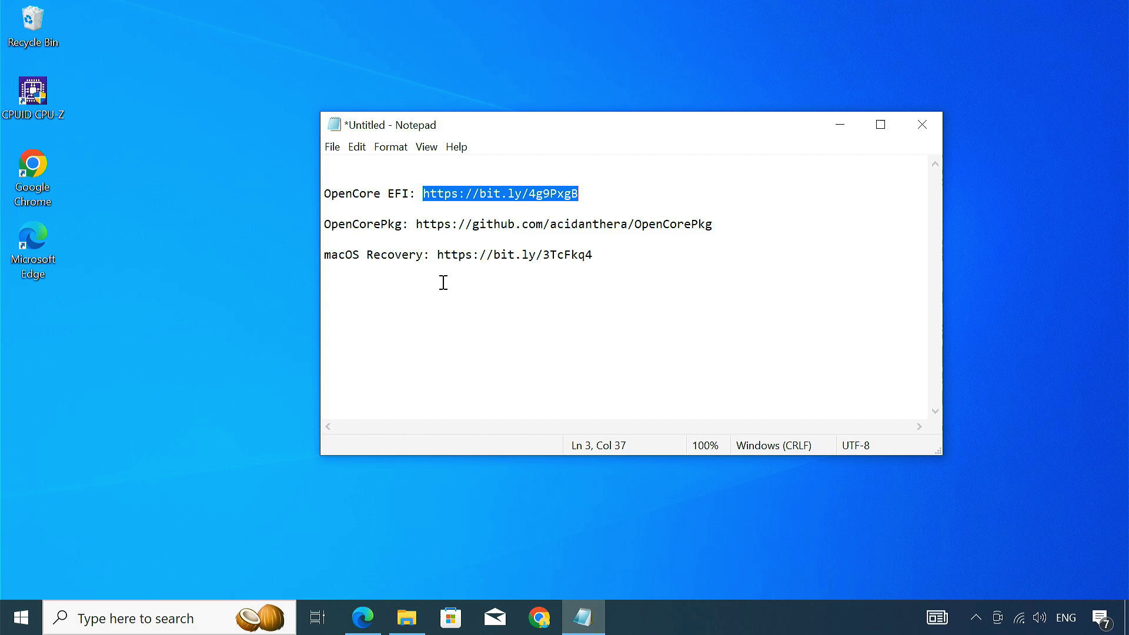
drag(417, 224, 725, 225)
key(ctrl+c)
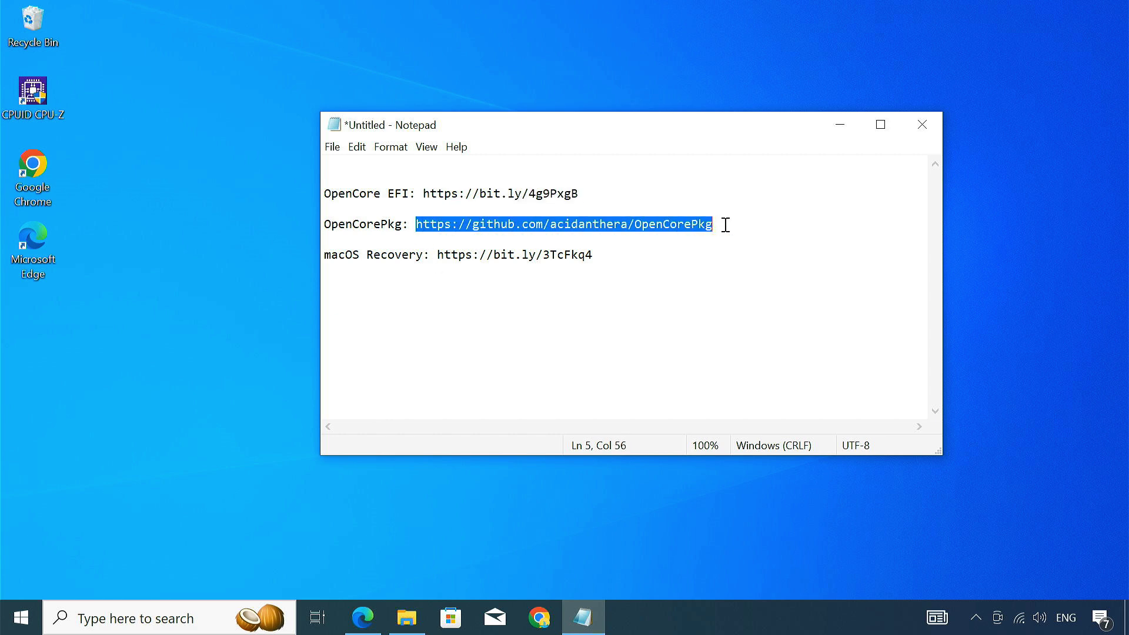
click(831, 125)
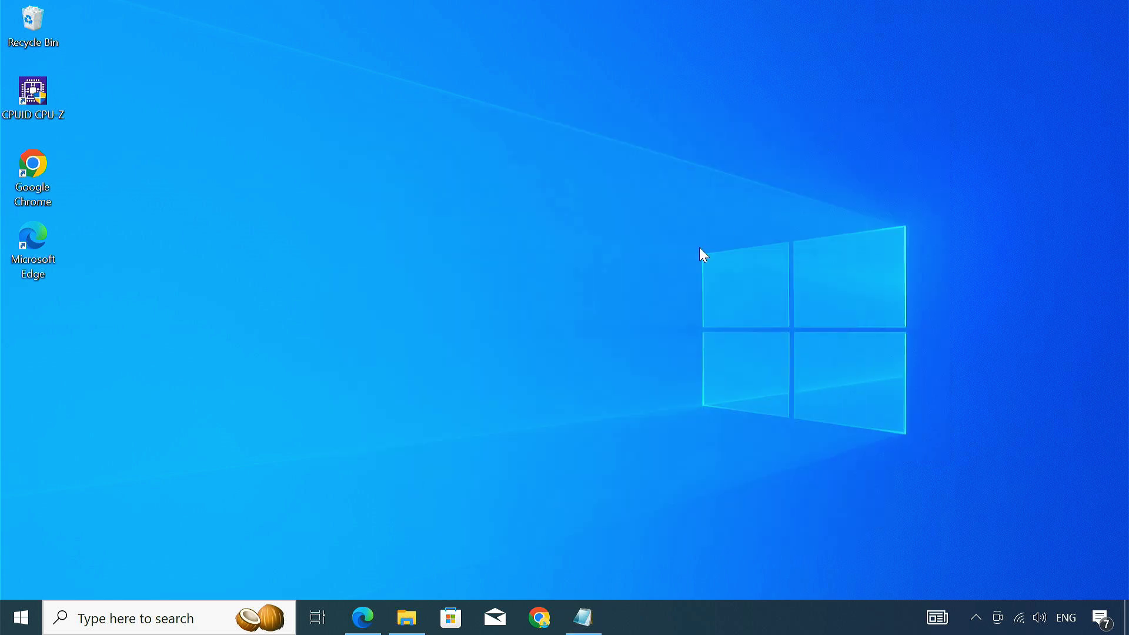
click(362, 616)
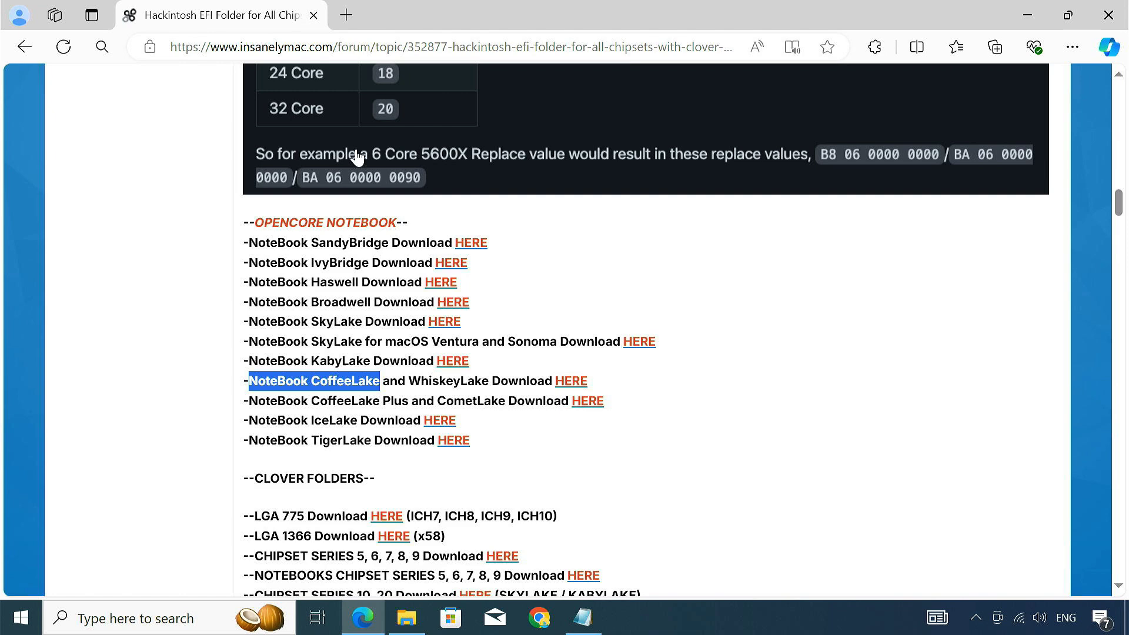
click(347, 17)
click(313, 16)
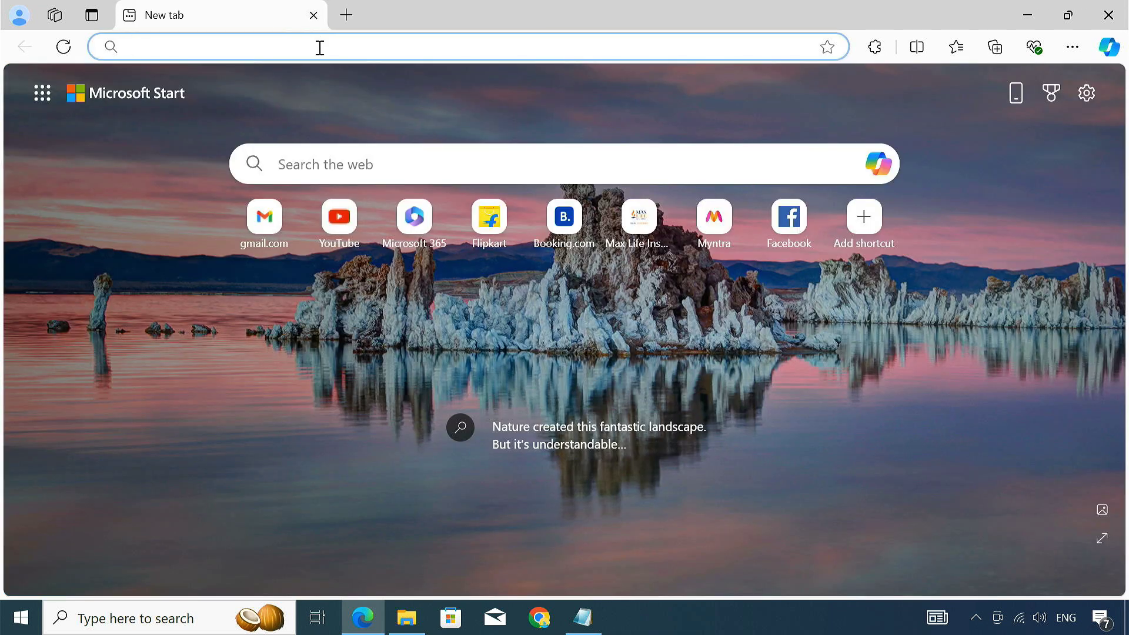
key(ctrl+v)
key(Return)
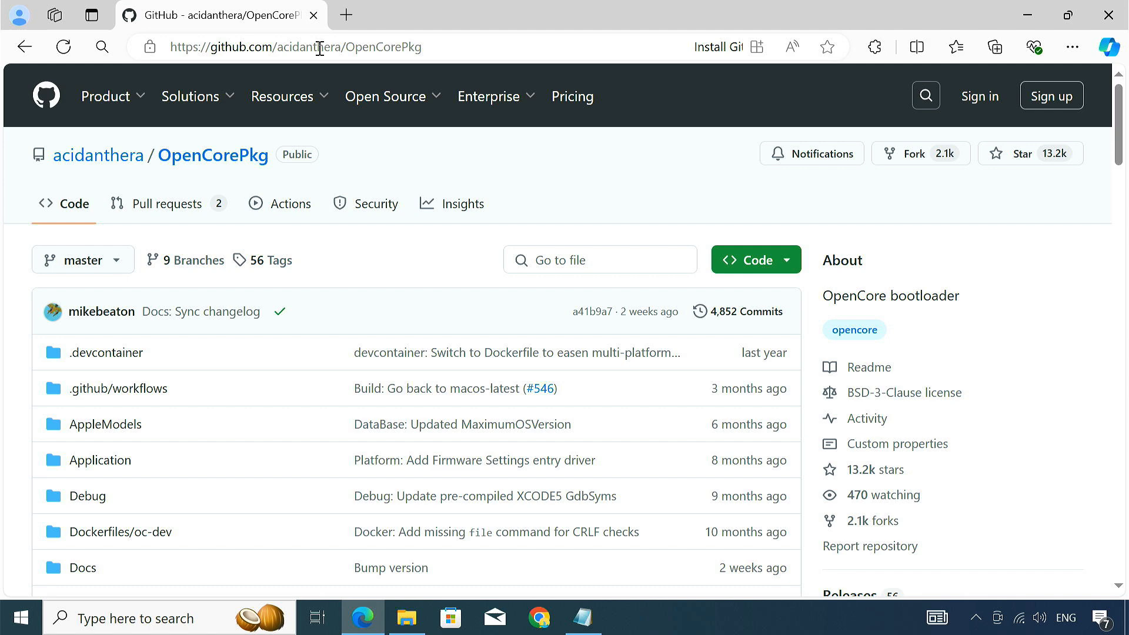
- Open Release 1.0.1 and download OpenCore-1.0.1-RELEASE.zip from its Assets
scroll(1049, 386, down, 3)
scroll(1048, 386, down, 2)
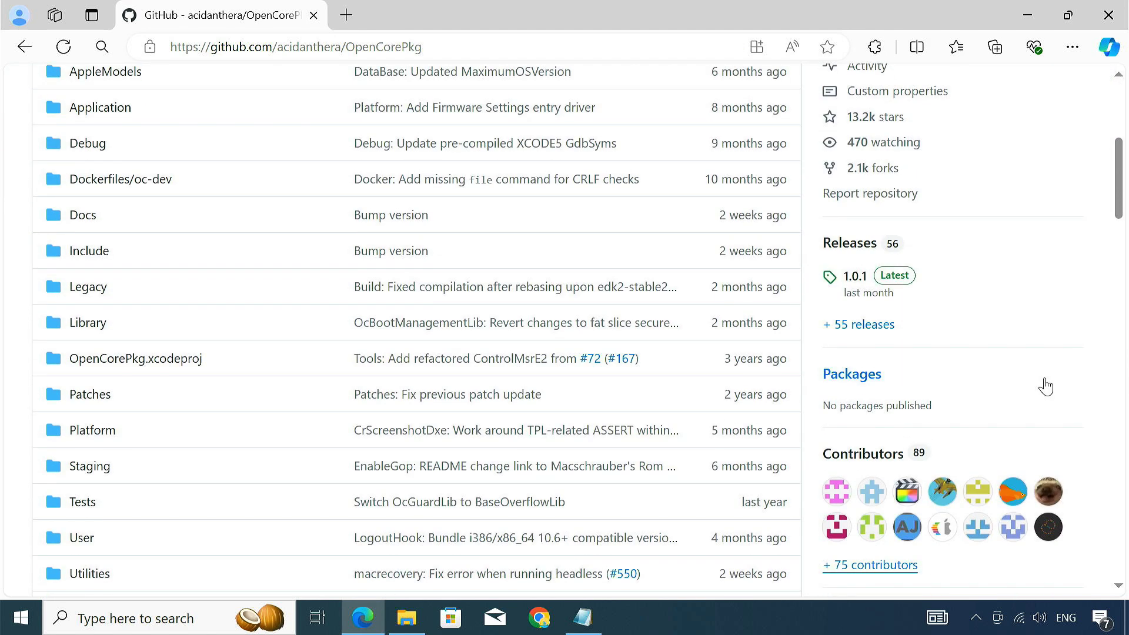
click(870, 280)
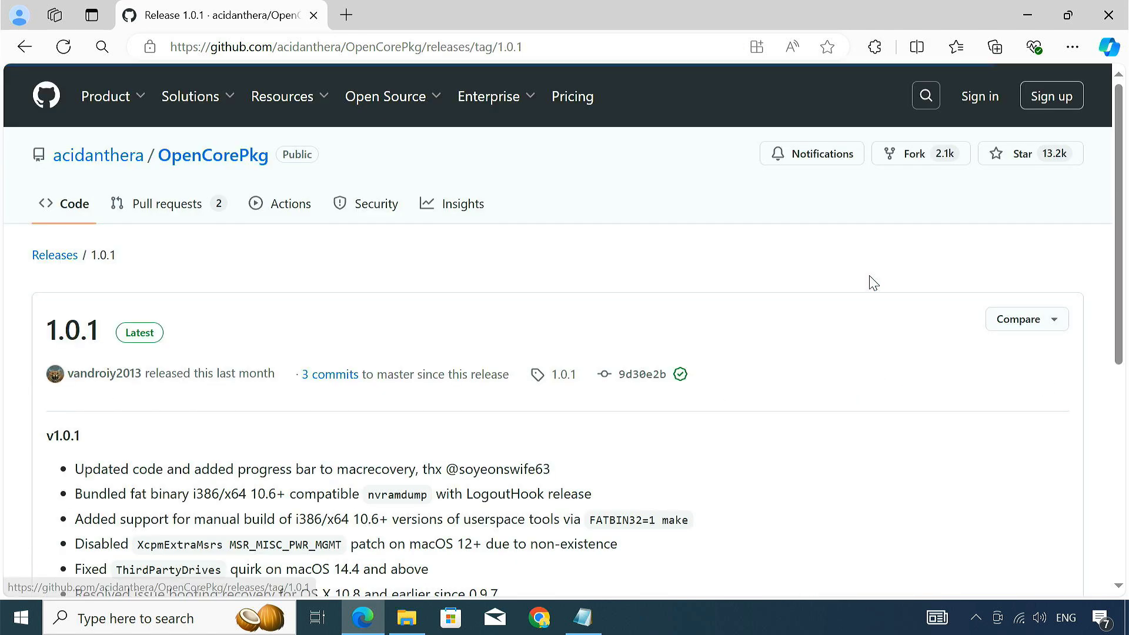
scroll(869, 282, down, 8)
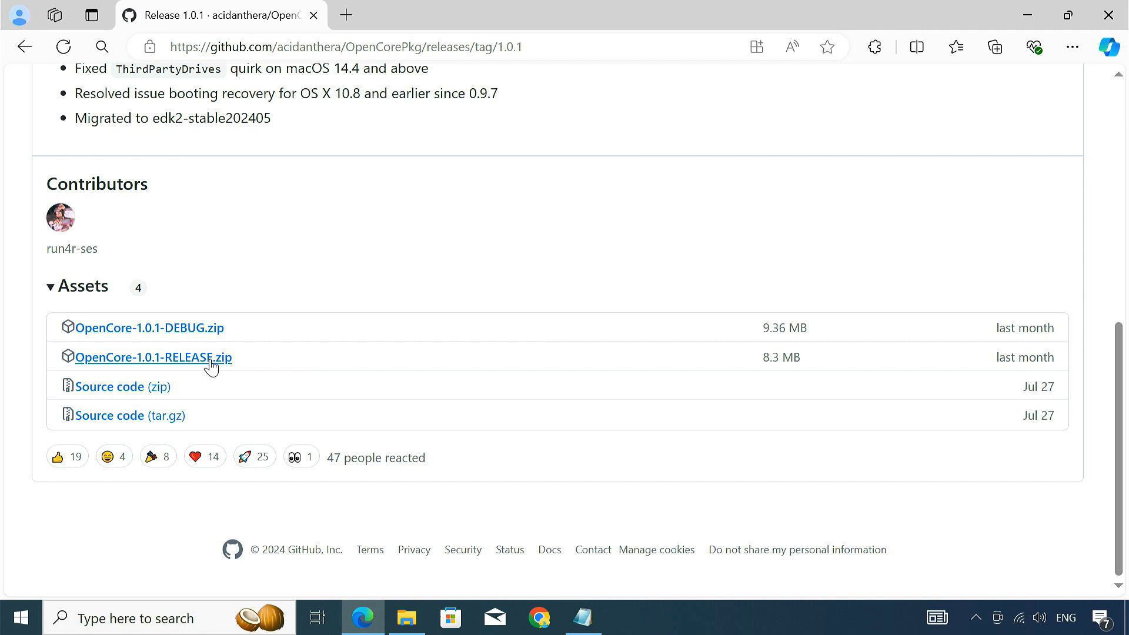
click(135, 363)
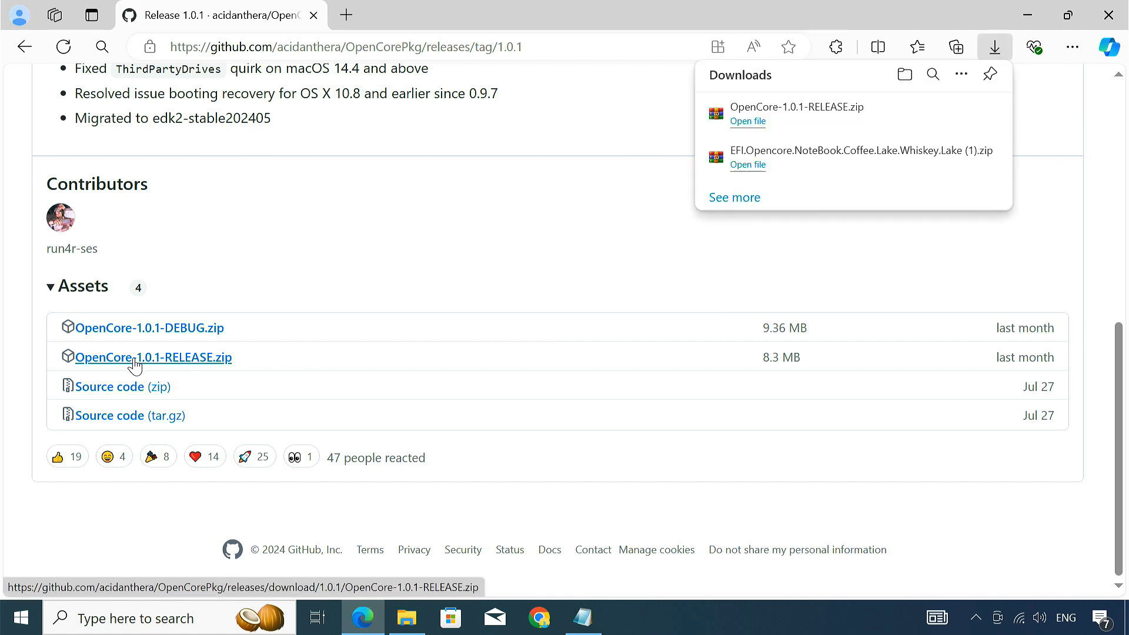
- Extract OpenCore-1.0.1-RELEASE.zip in Downloads into an OpenCore-1.0.1-RELEASE folder
click(1028, 18)
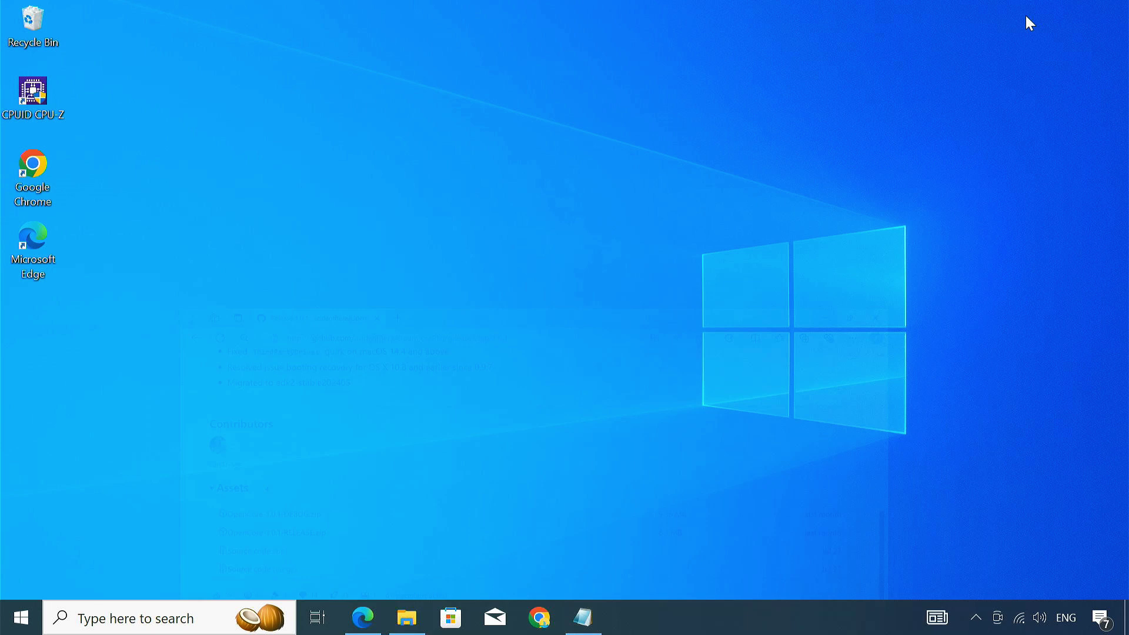
click(407, 618)
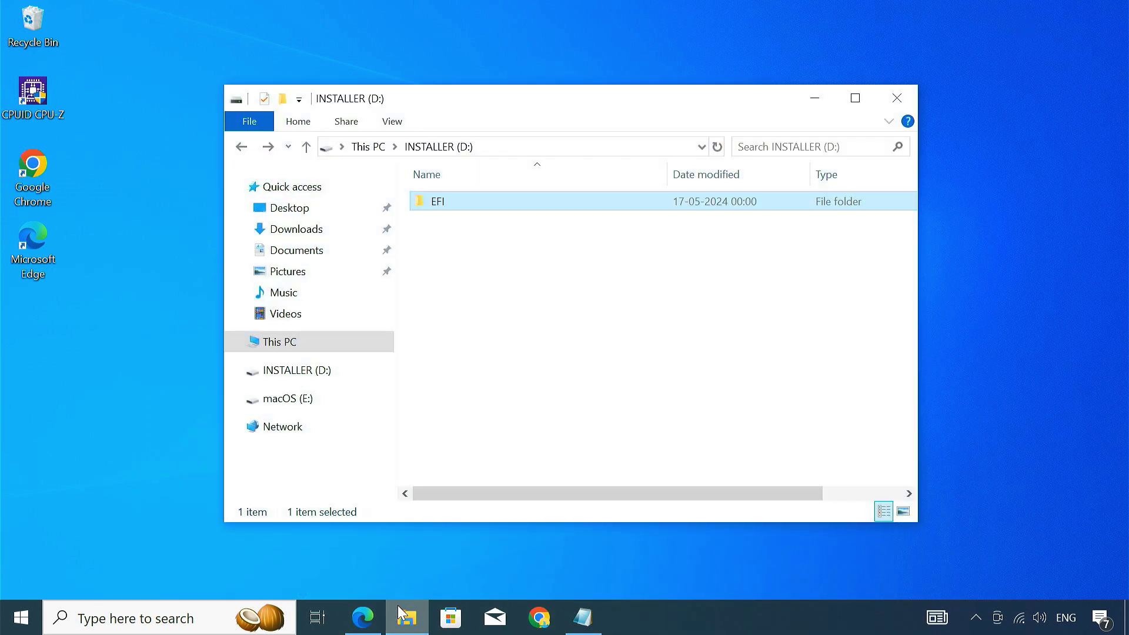
click(304, 235)
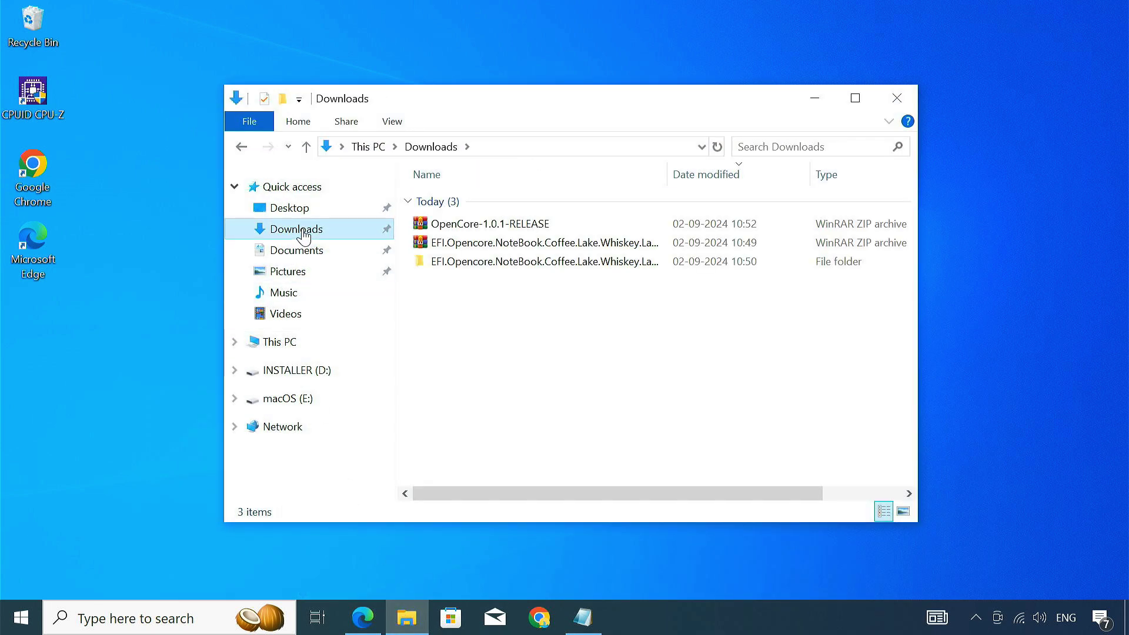
click(525, 226)
right_click(525, 226)
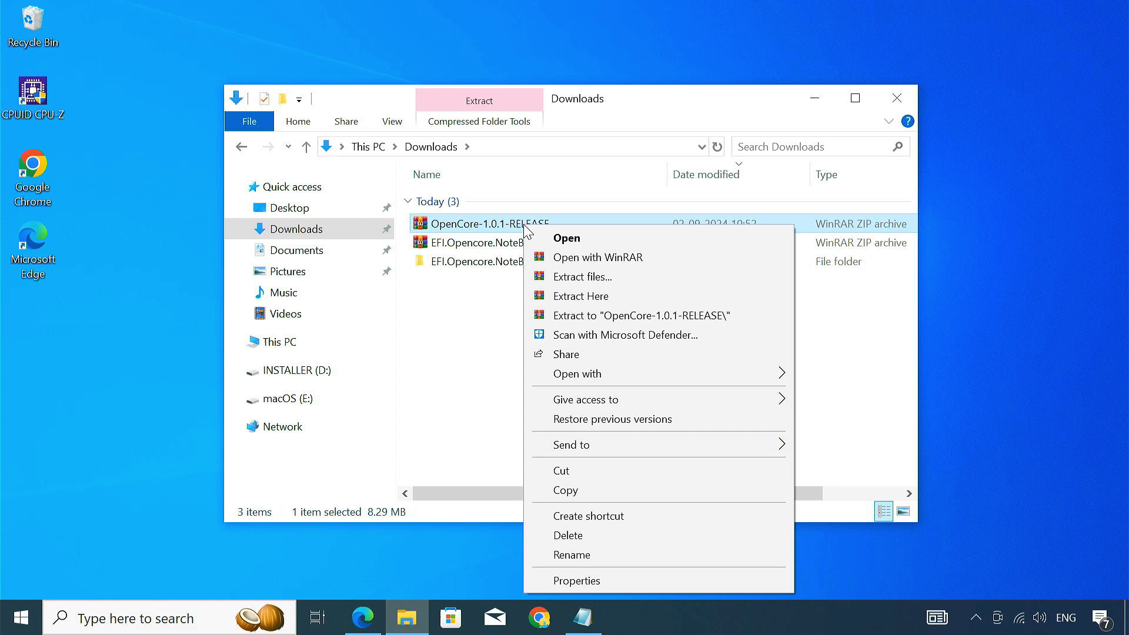
click(575, 316)
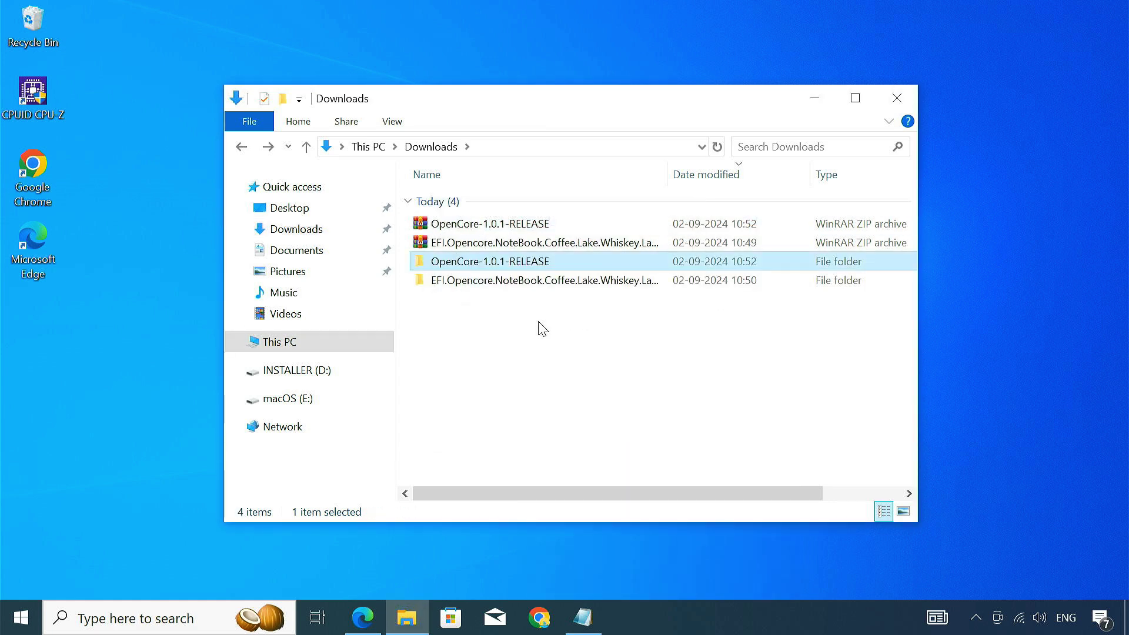
click(491, 262)
- Search the Store for python, install Python 3.11, then return to Downloads in Explorer
click(812, 100)
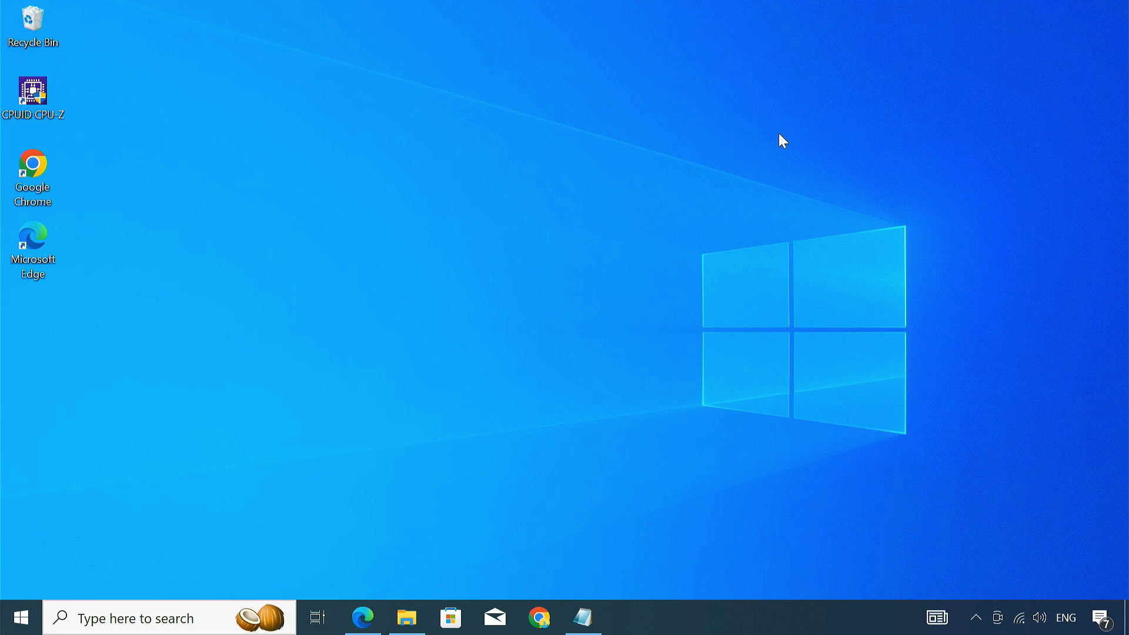
click(454, 617)
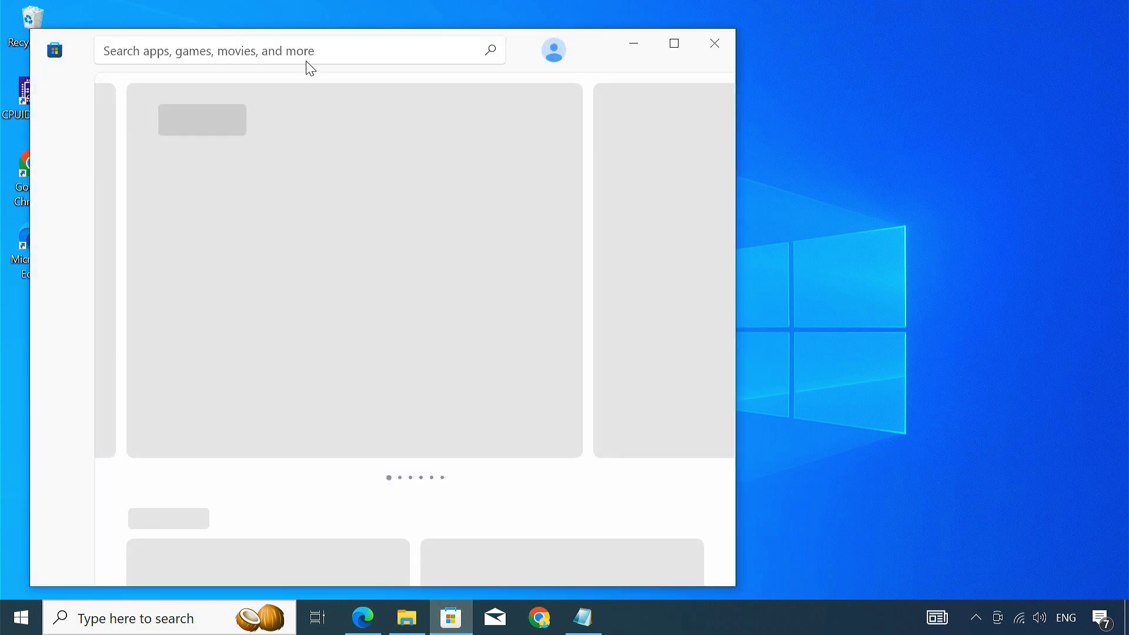
click(305, 57)
text(python)
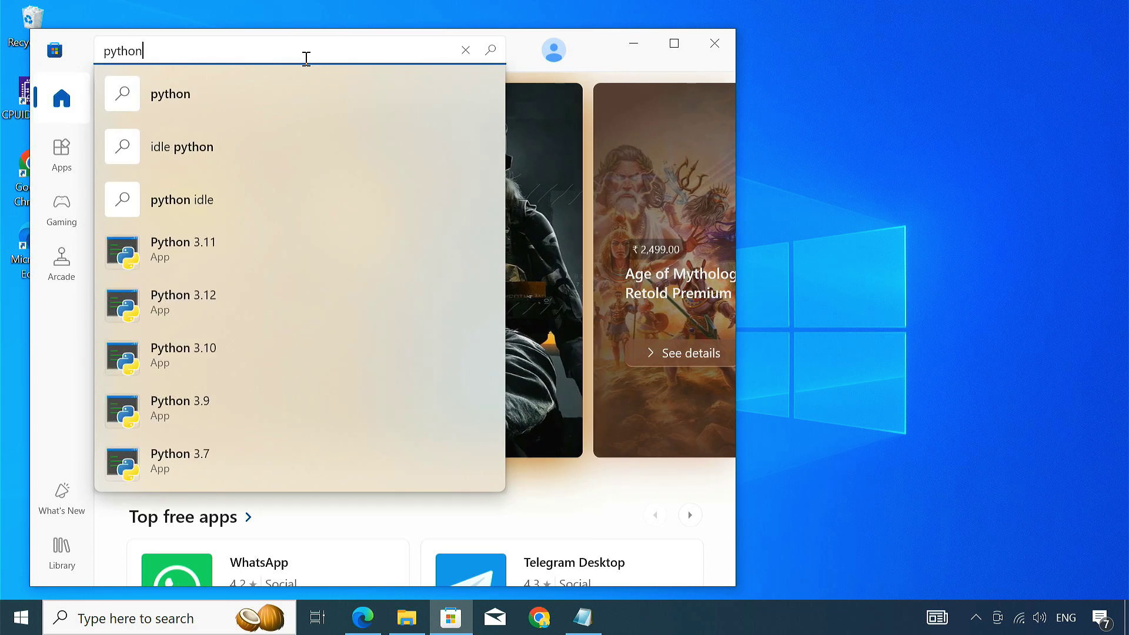
key(Return)
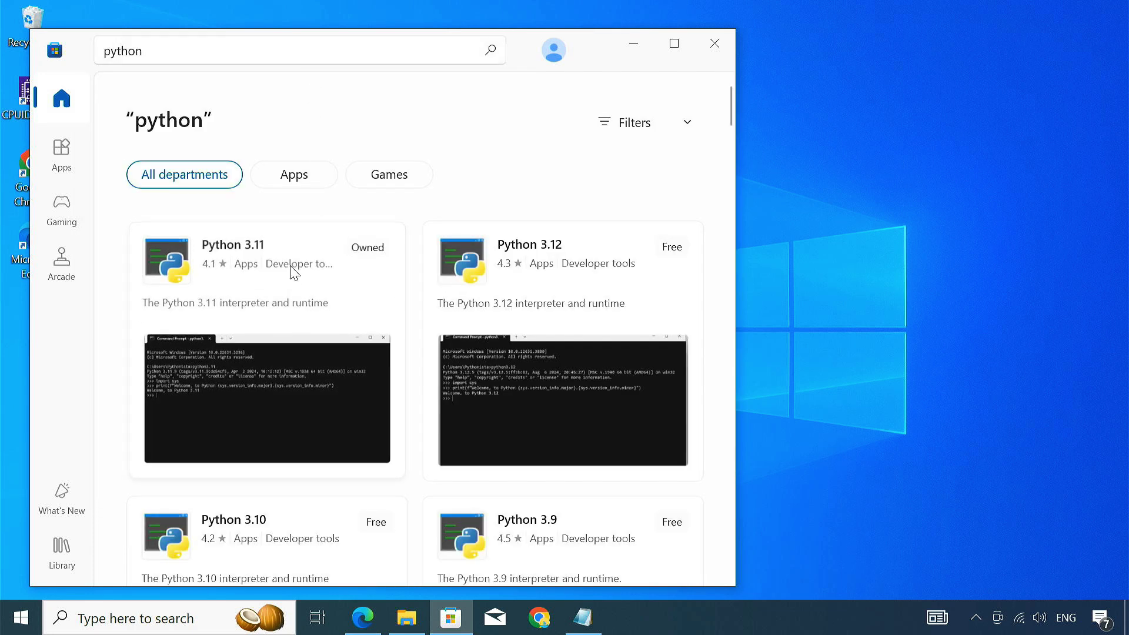
click(294, 272)
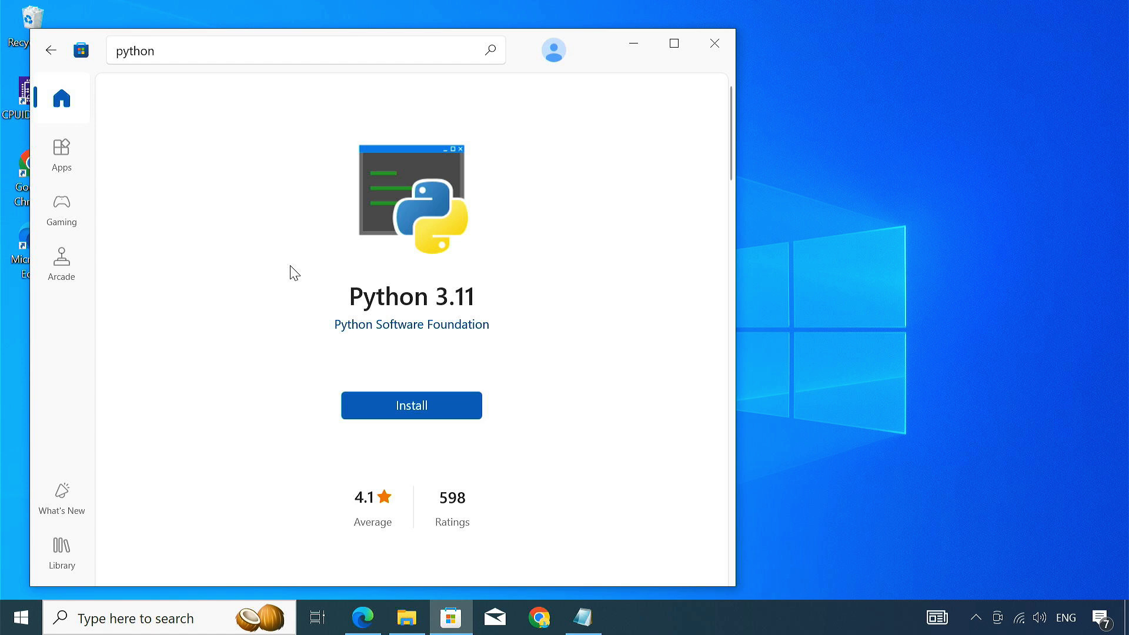
click(422, 403)
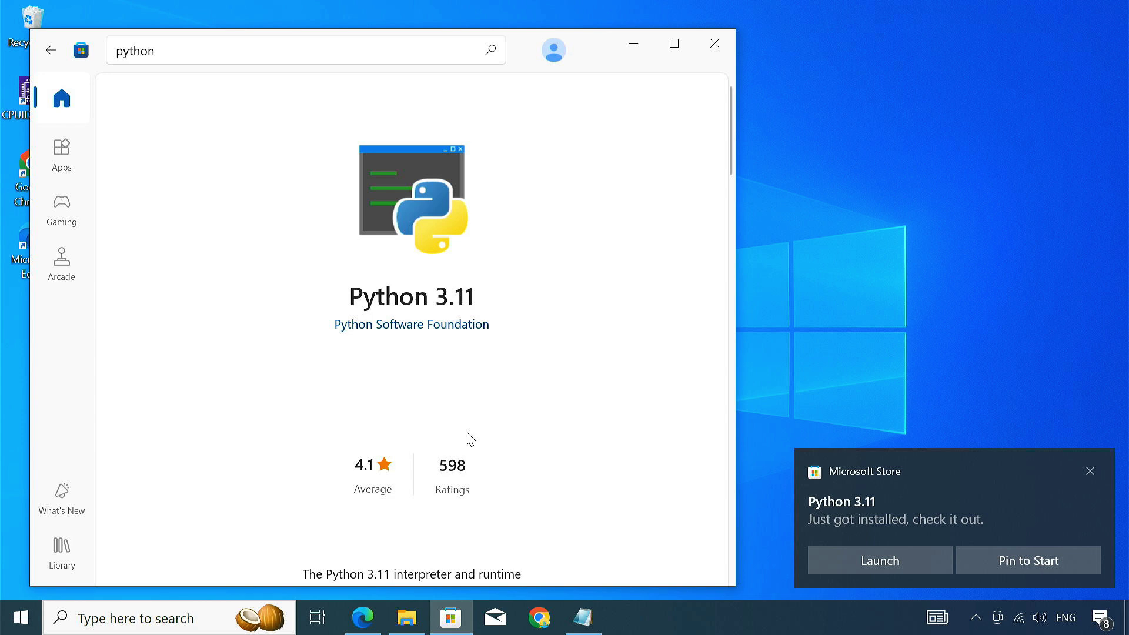
click(713, 47)
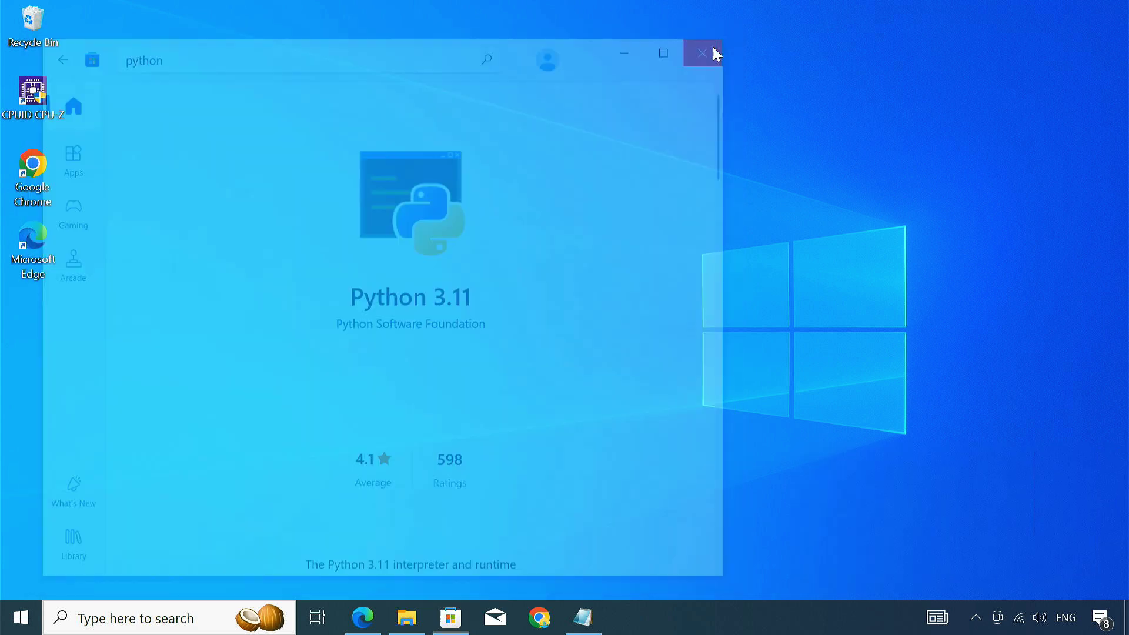
click(407, 623)
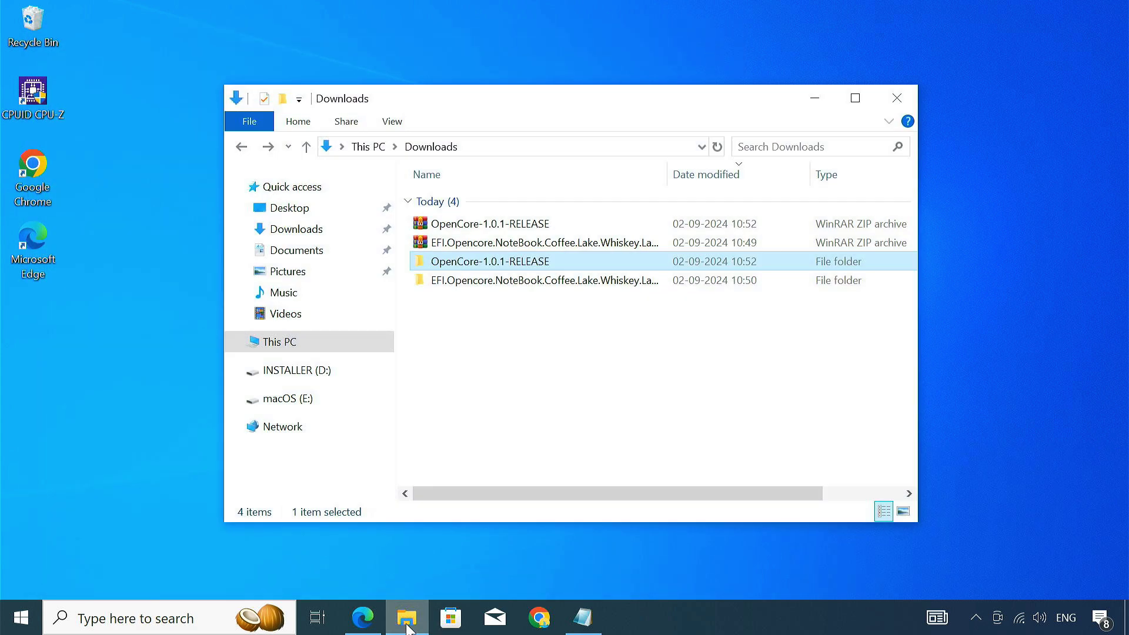
- Browse to OpenCore-1.0.1-RELEASE\Utilities\macrecovery and clear the address bar to enter cmd
double_click(526, 263)
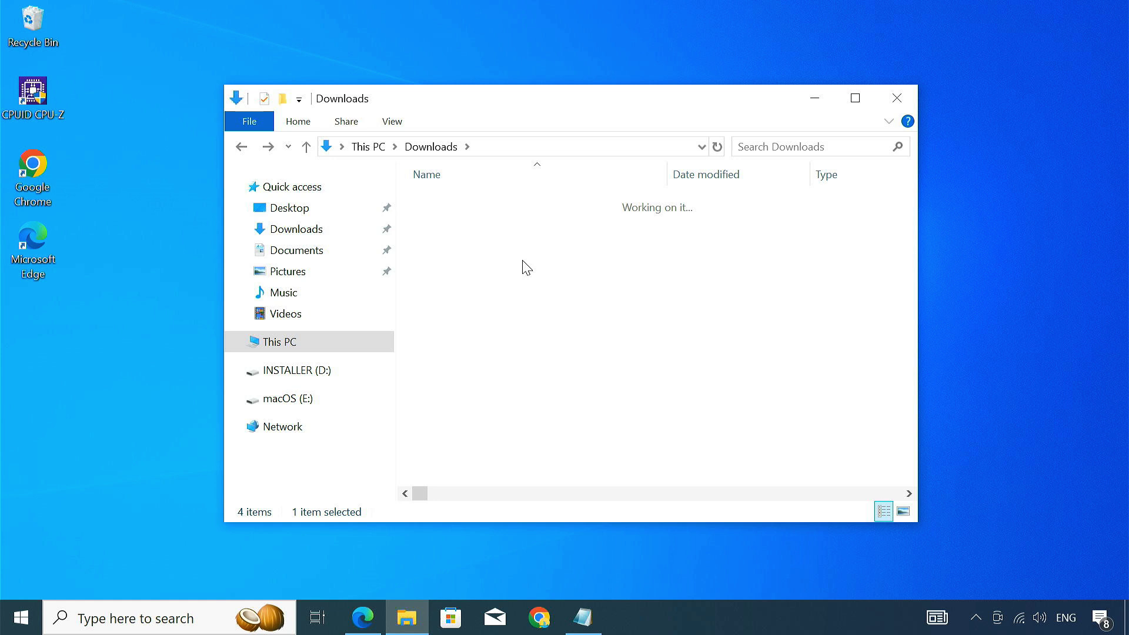
click(489, 247)
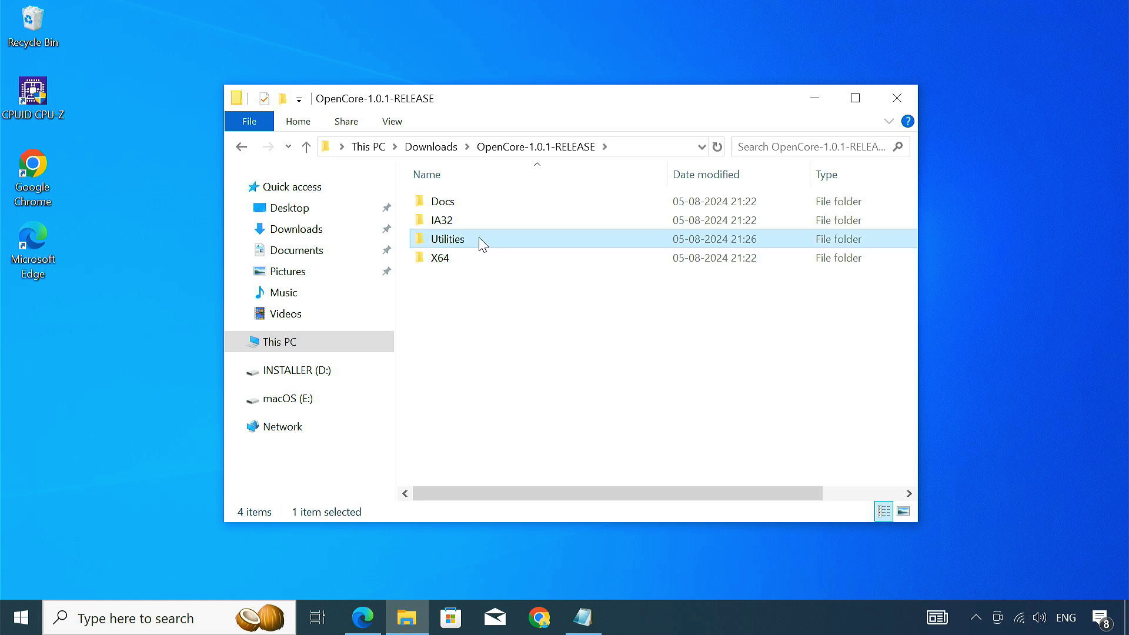
double_click(480, 241)
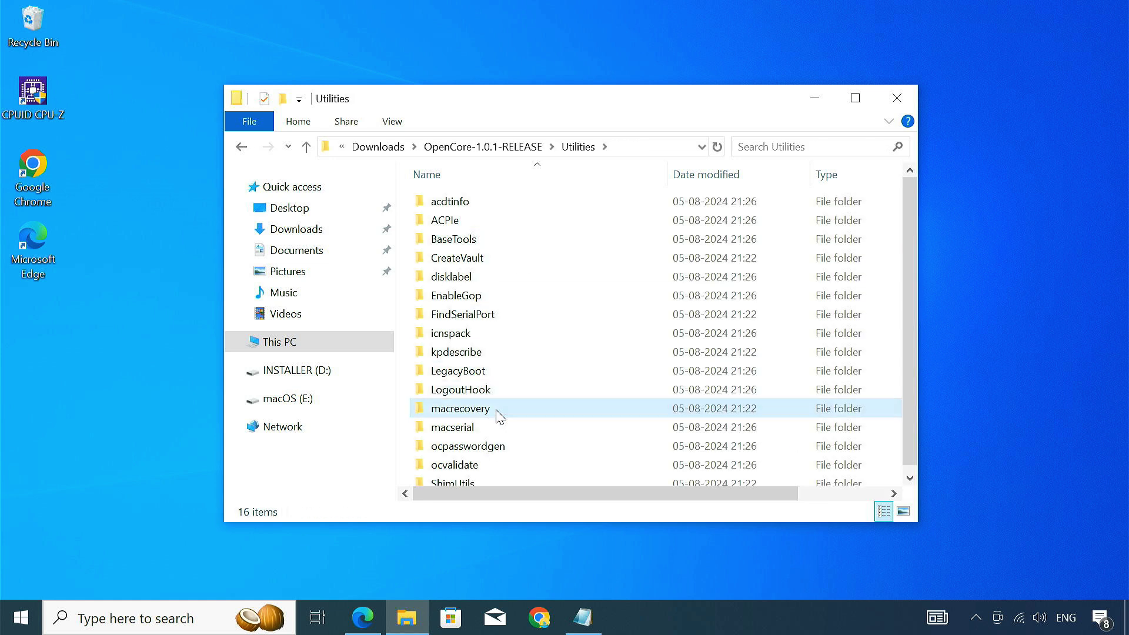
click(458, 411)
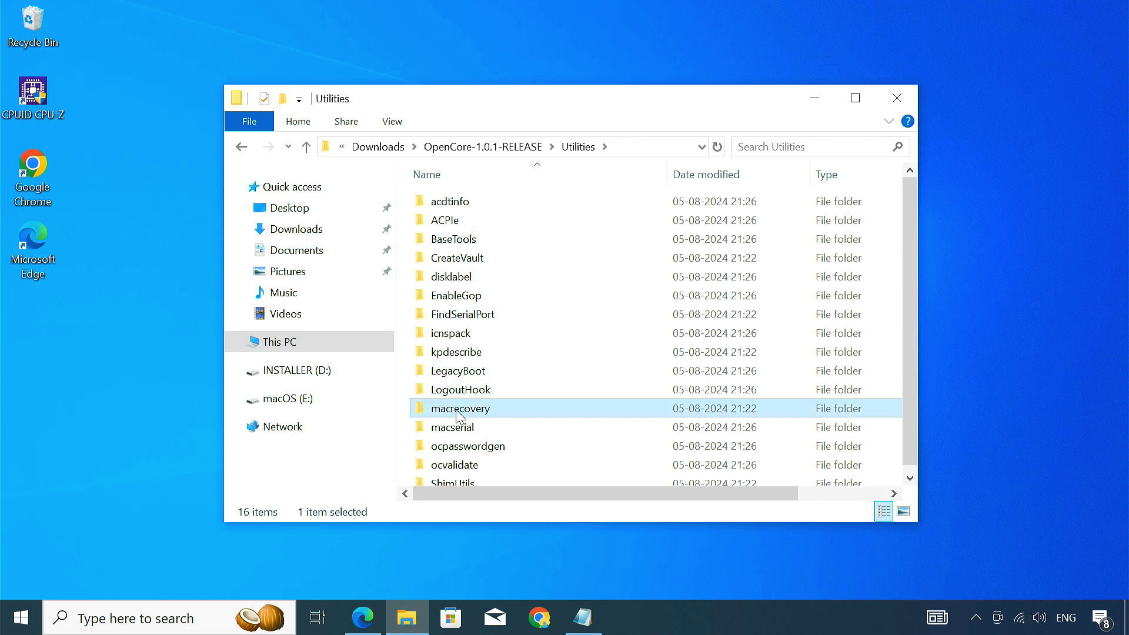
double_click(500, 412)
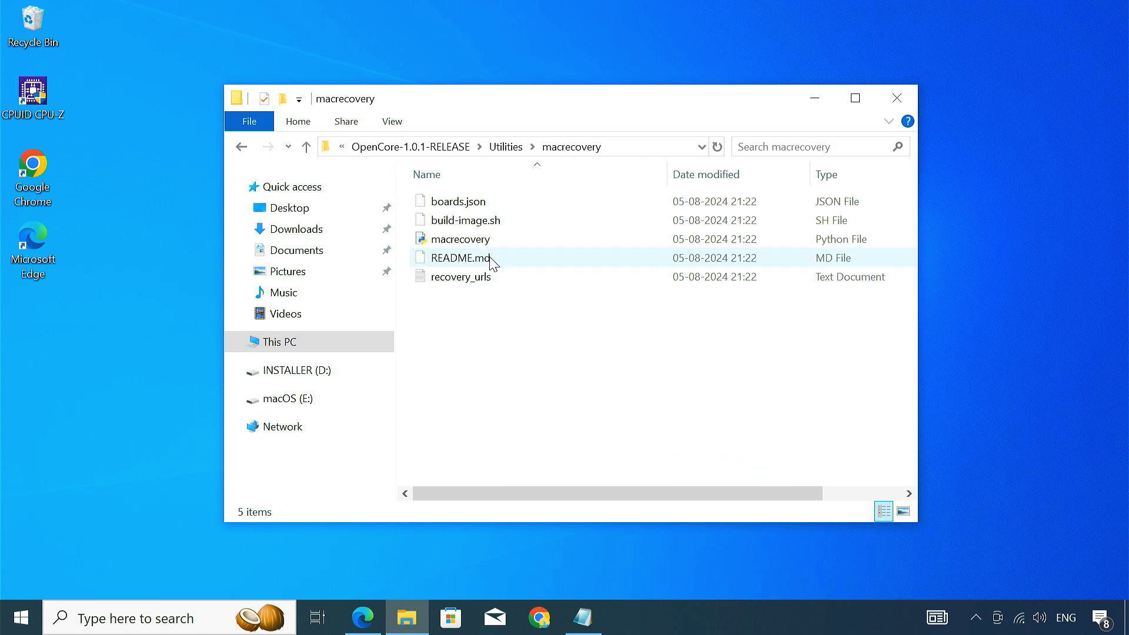
click(478, 246)
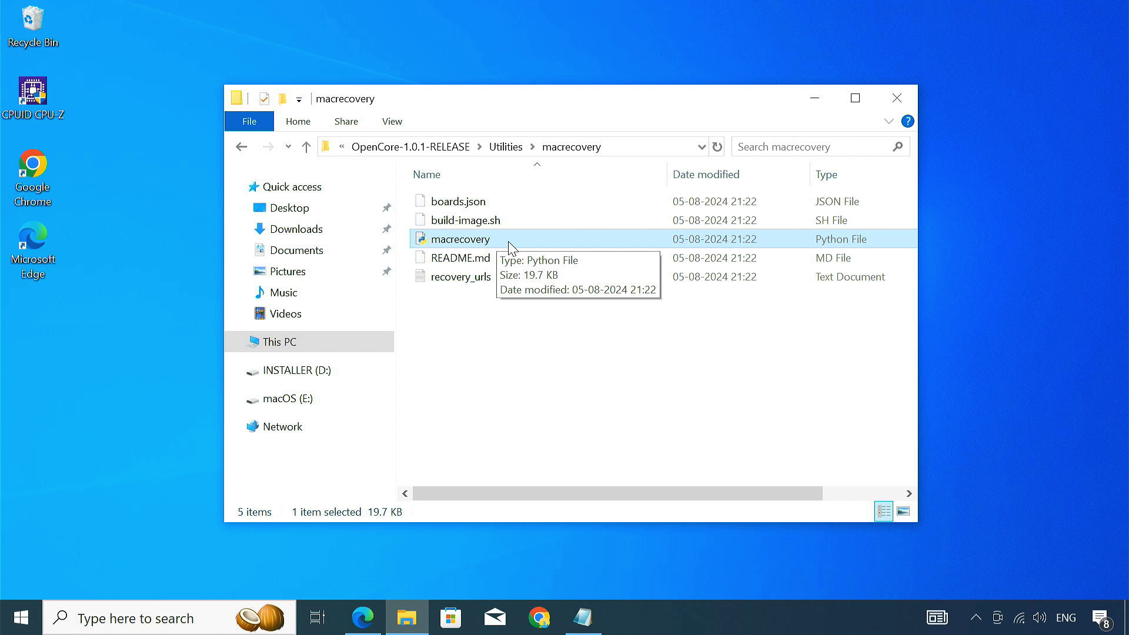
click(616, 142)
key(BackSpace)
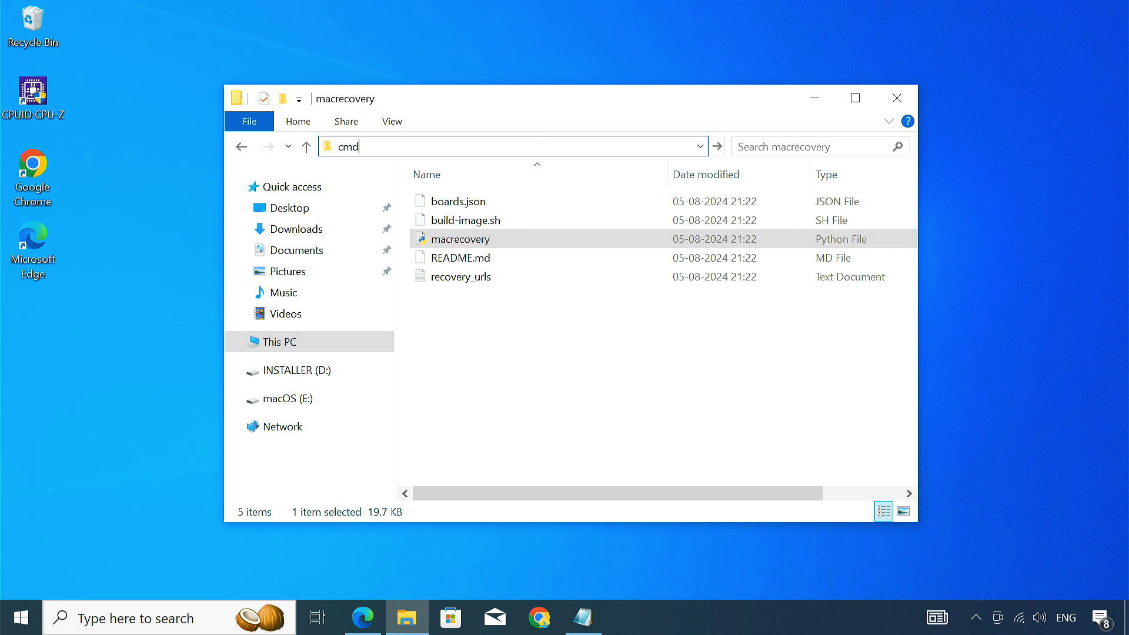
- Launch Command Prompt in the macrecovery folder and copy the macOS Recovery link from the notes
key(Return)
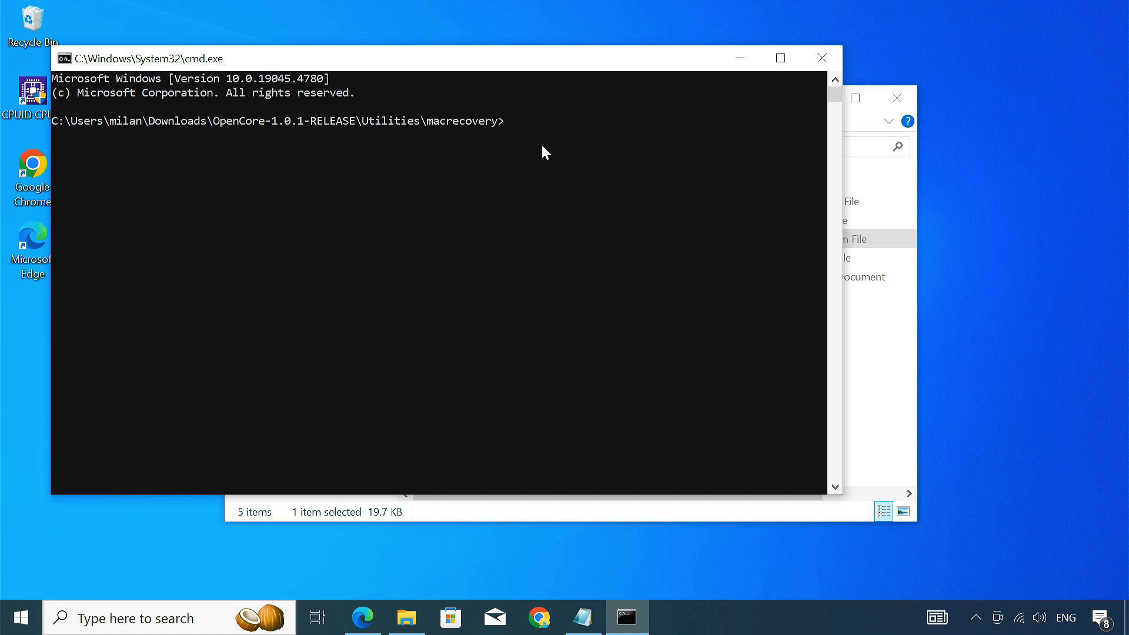
click(584, 630)
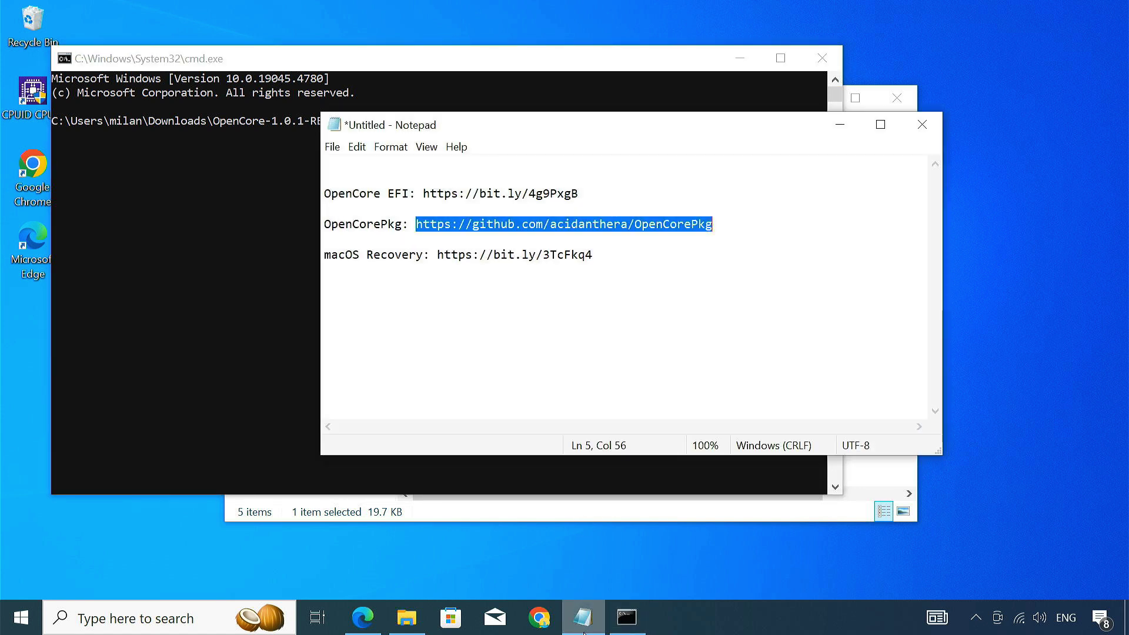
drag(439, 261, 616, 257)
key(ctrl+c)
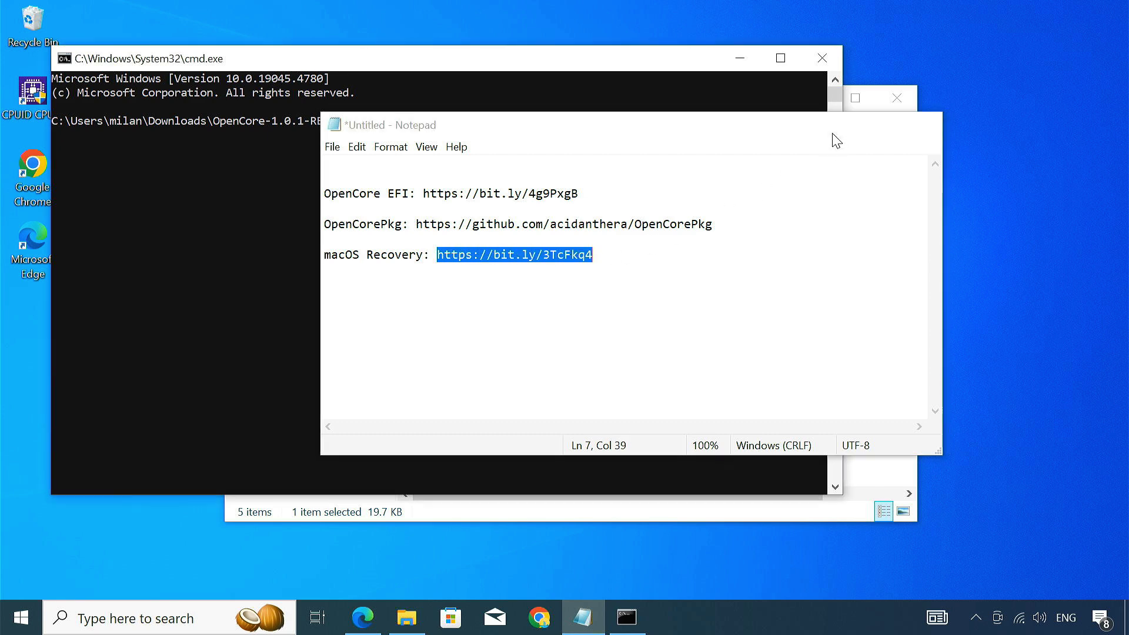
click(839, 126)
- Load the pasted macOS Recovery guide link in a new Edge tab and scroll to the Sonoma (14) command
click(373, 609)
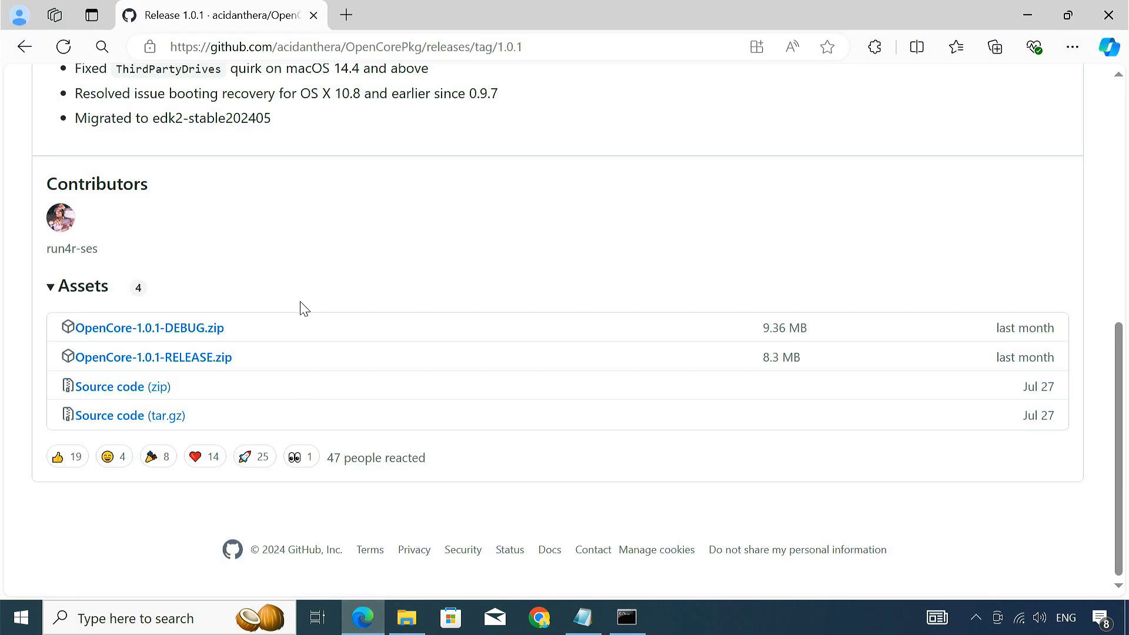
click(356, 16)
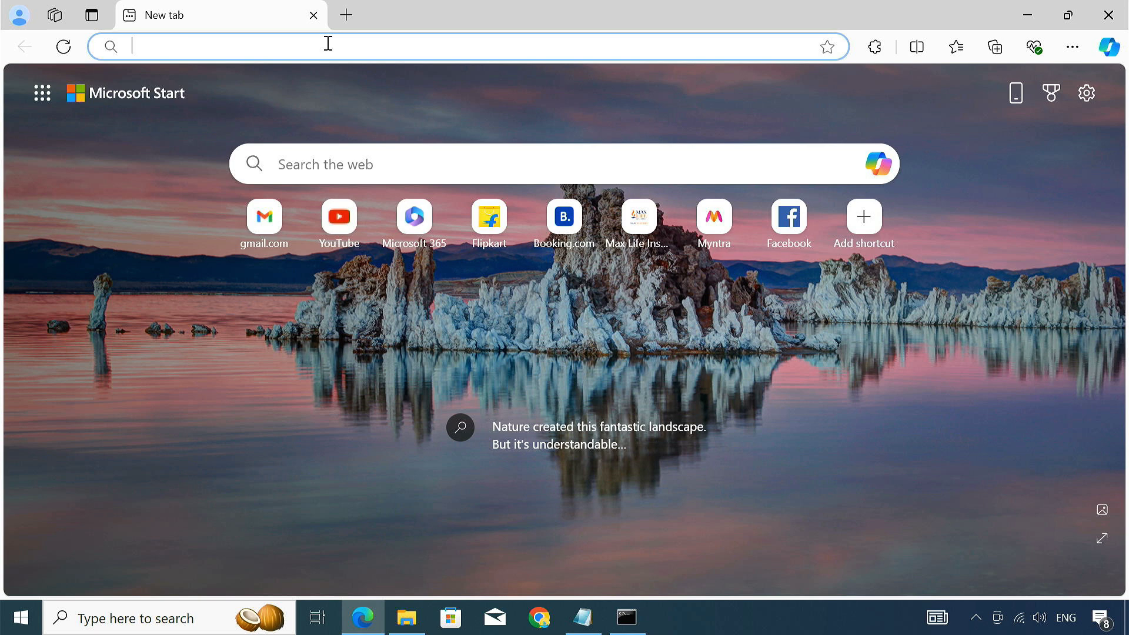
key(ctrl+v)
key(Return)
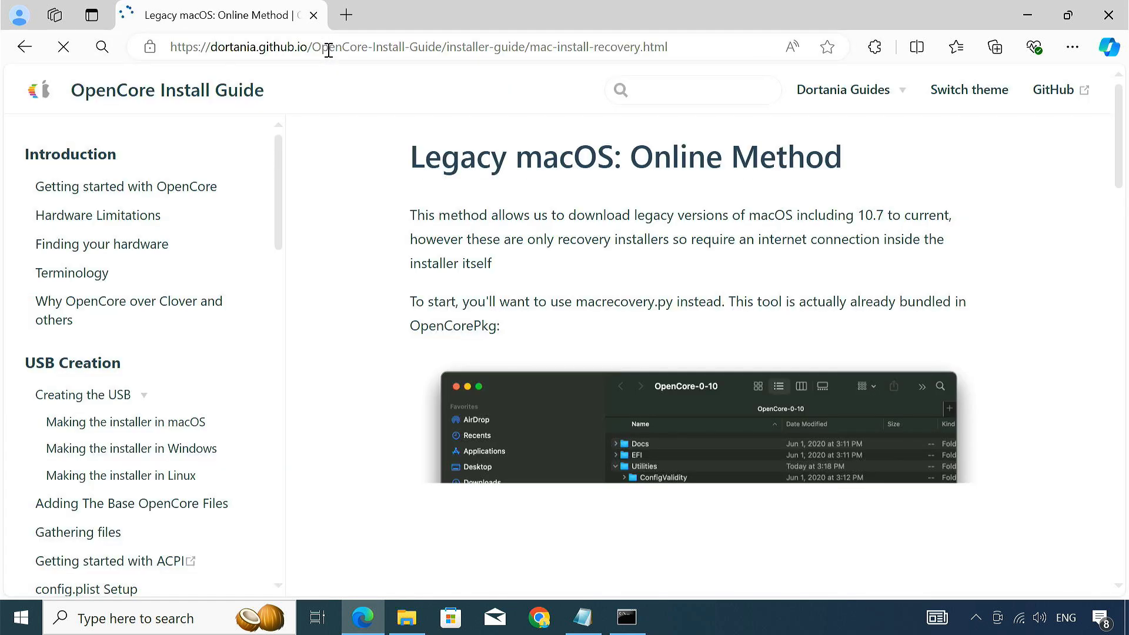
scroll(917, 399, down, 8)
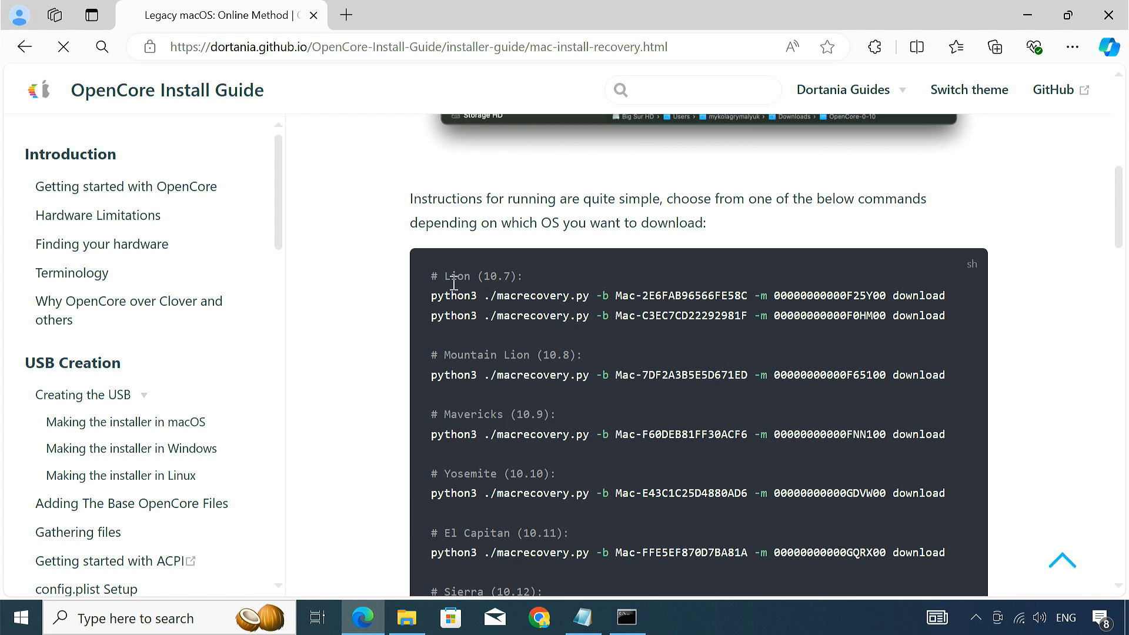
scroll(724, 419, down, 10)
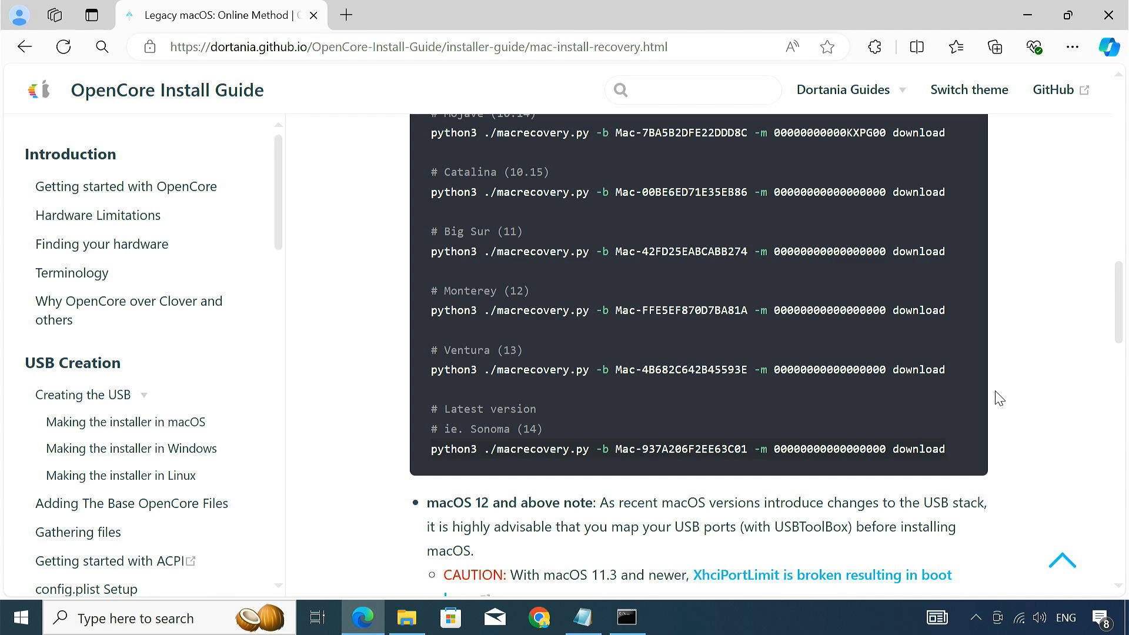
click(1030, 14)
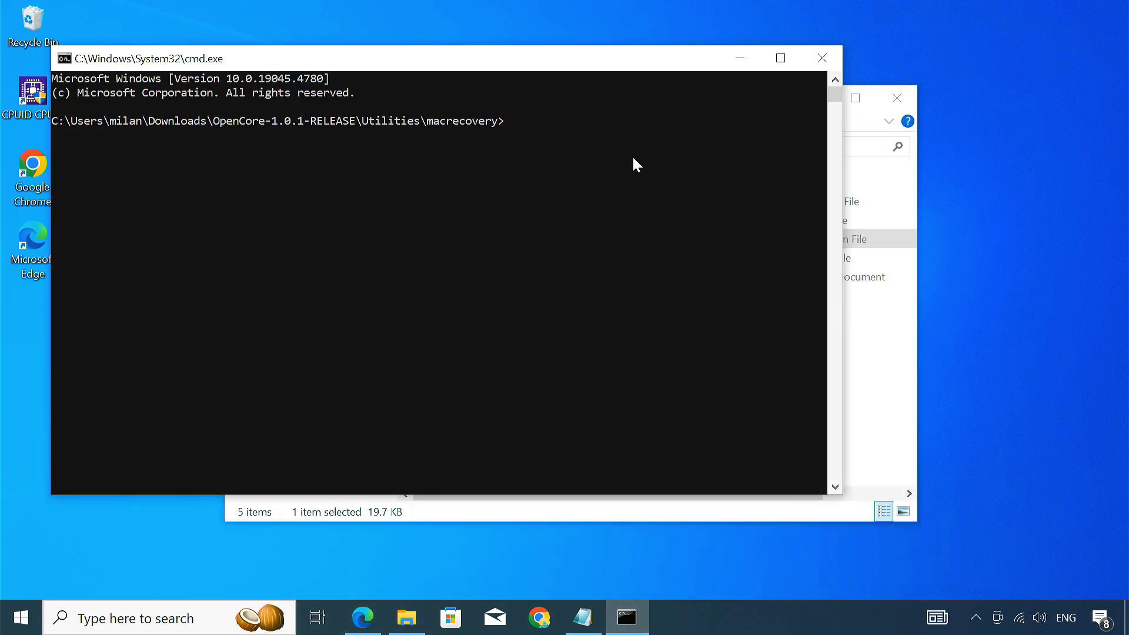
- Paste and run the python3 macrecovery.py Sonoma command to download BaseSystem.dmg
key(ctrl+v)
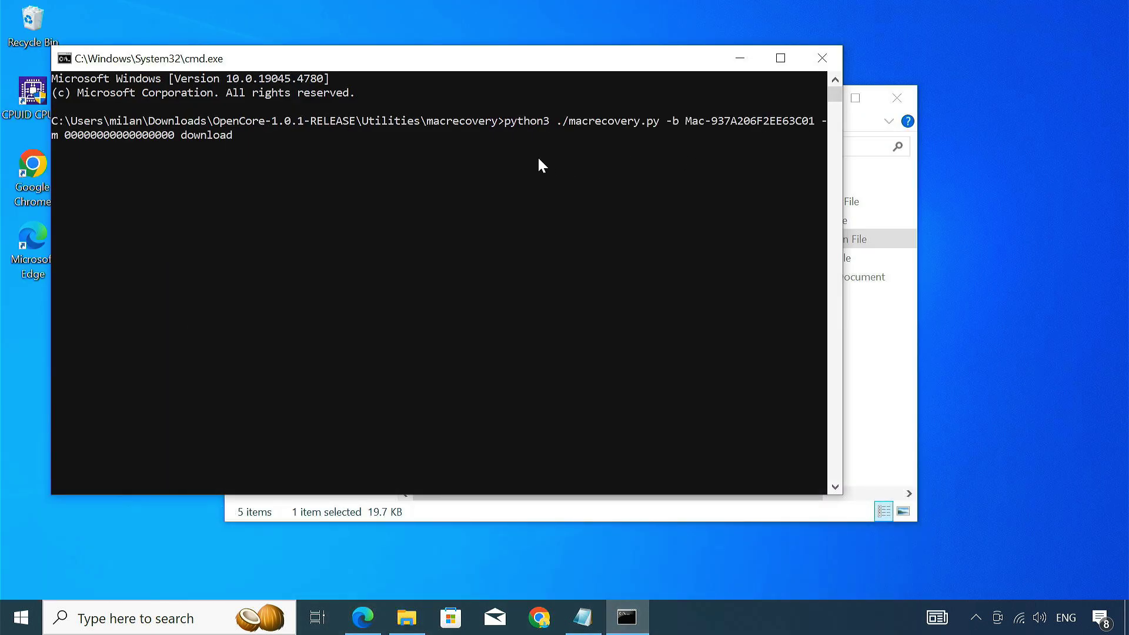
key(Return)
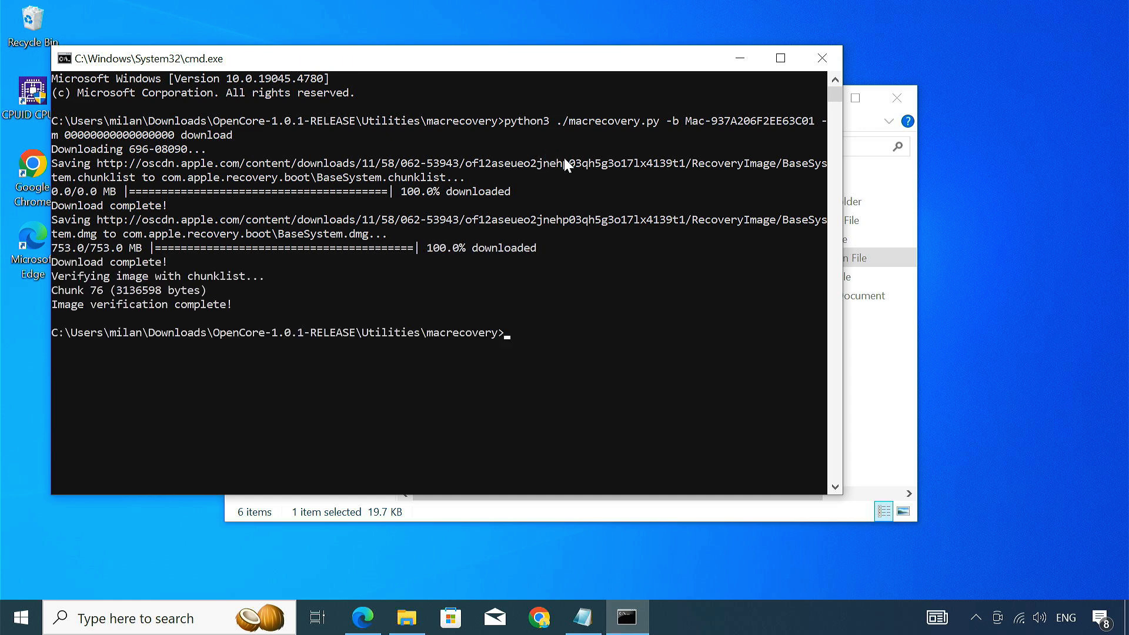
- Close Command Prompt and check the downloaded BaseSystem.dmg inside com.apple.recovery.boot
click(822, 56)
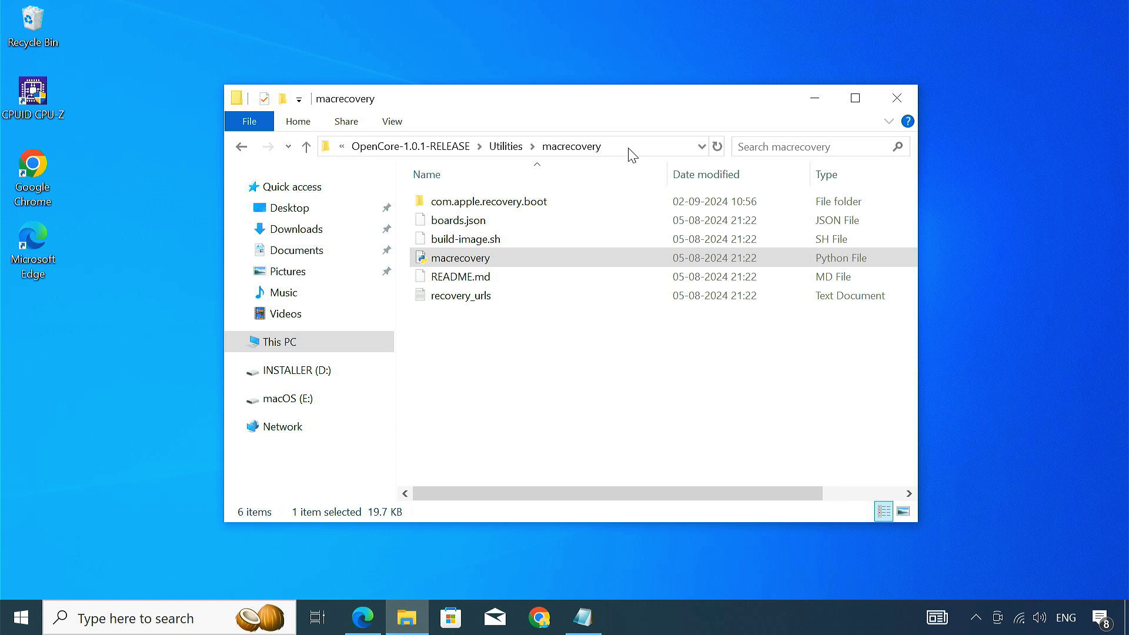
click(492, 202)
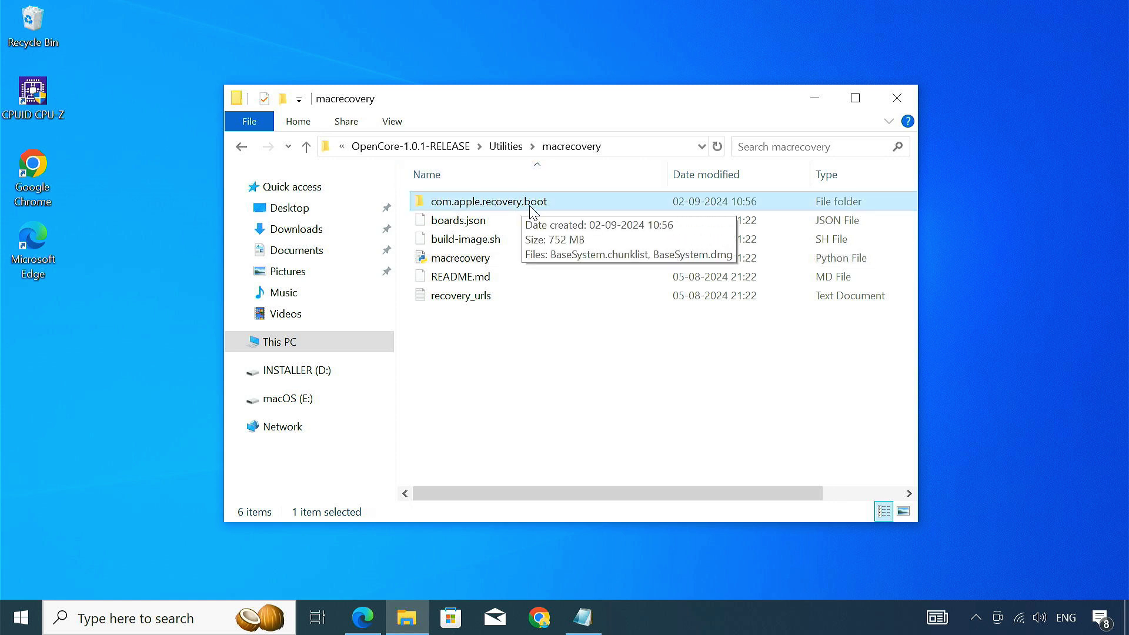
double_click(499, 210)
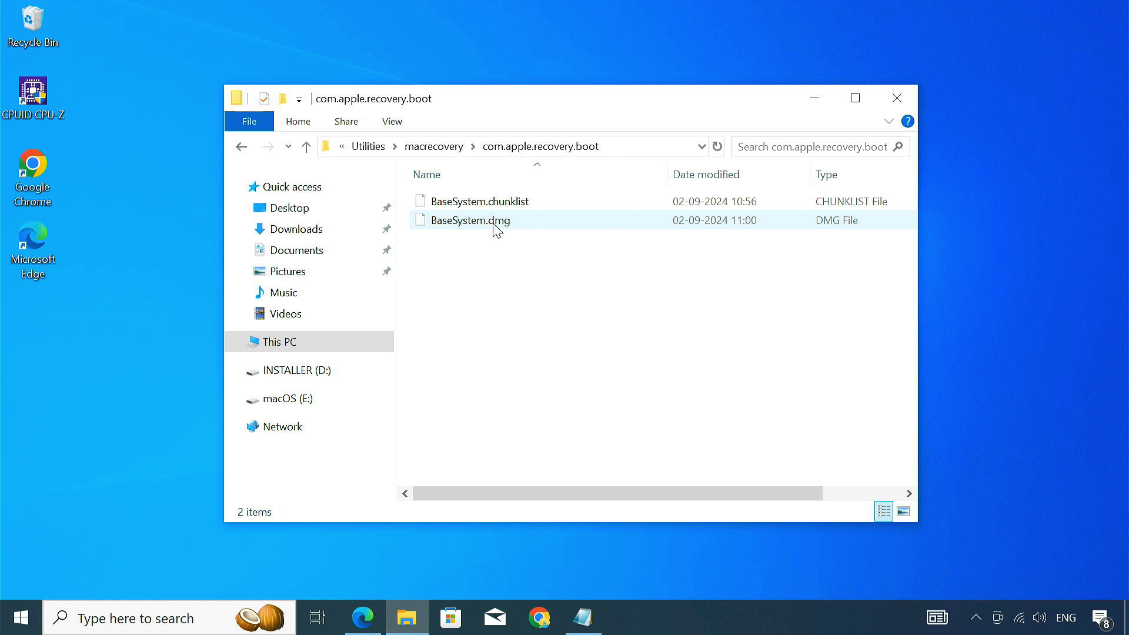
click(495, 229)
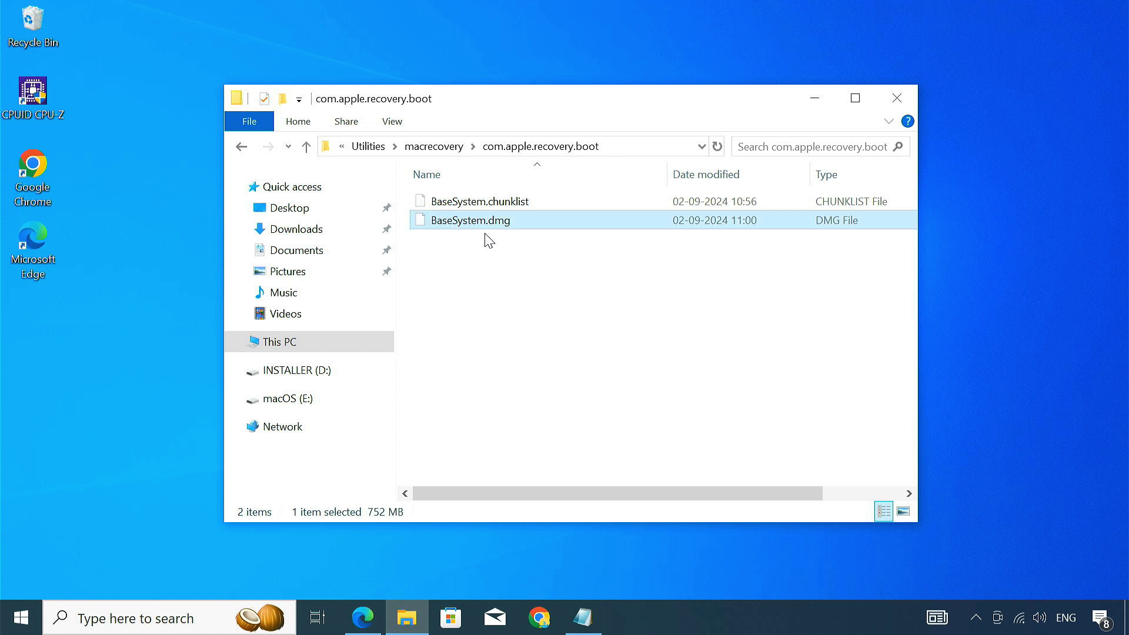
click(241, 146)
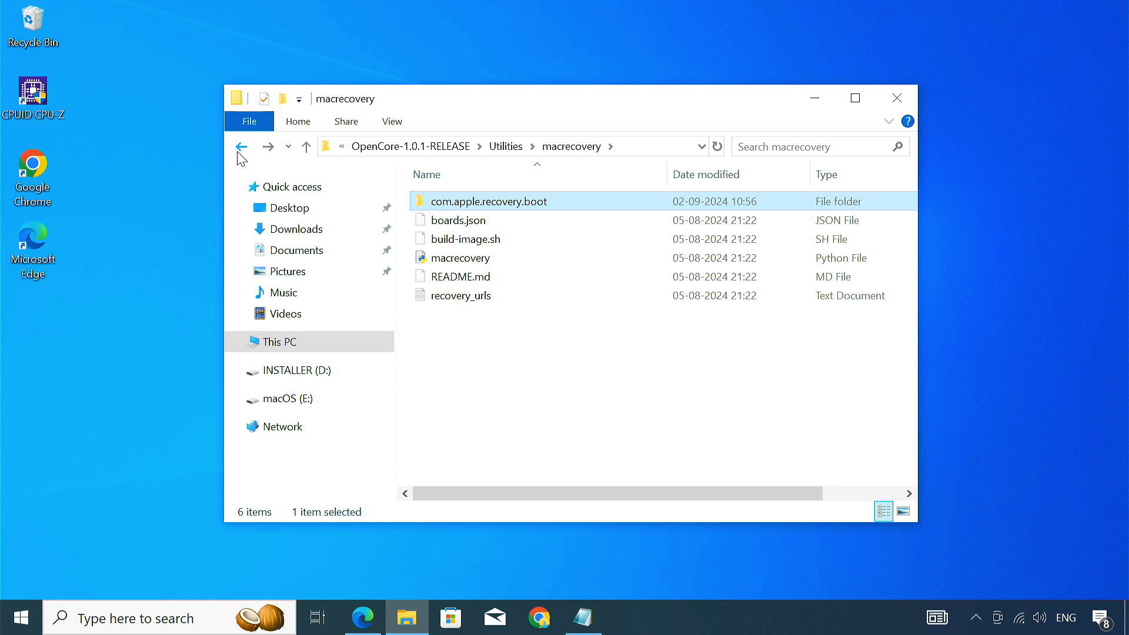
- Copy com.apple.recovery.boot onto INSTALLER (D:) beside EFI and close File Explorer
right_click(500, 208)
click(594, 495)
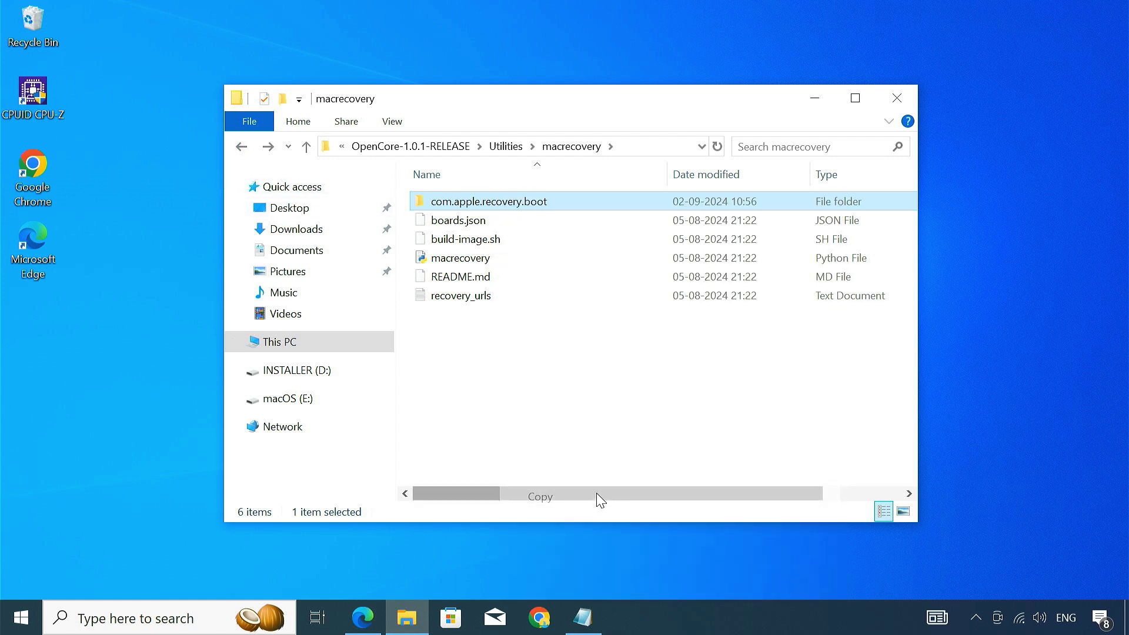
click(320, 373)
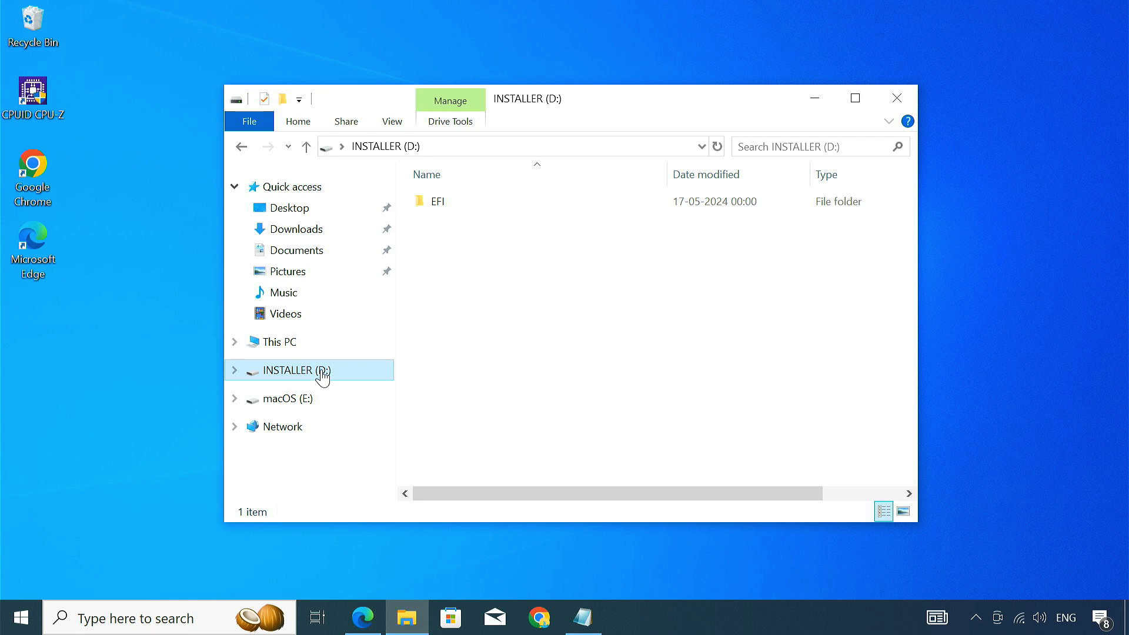
right_click(507, 260)
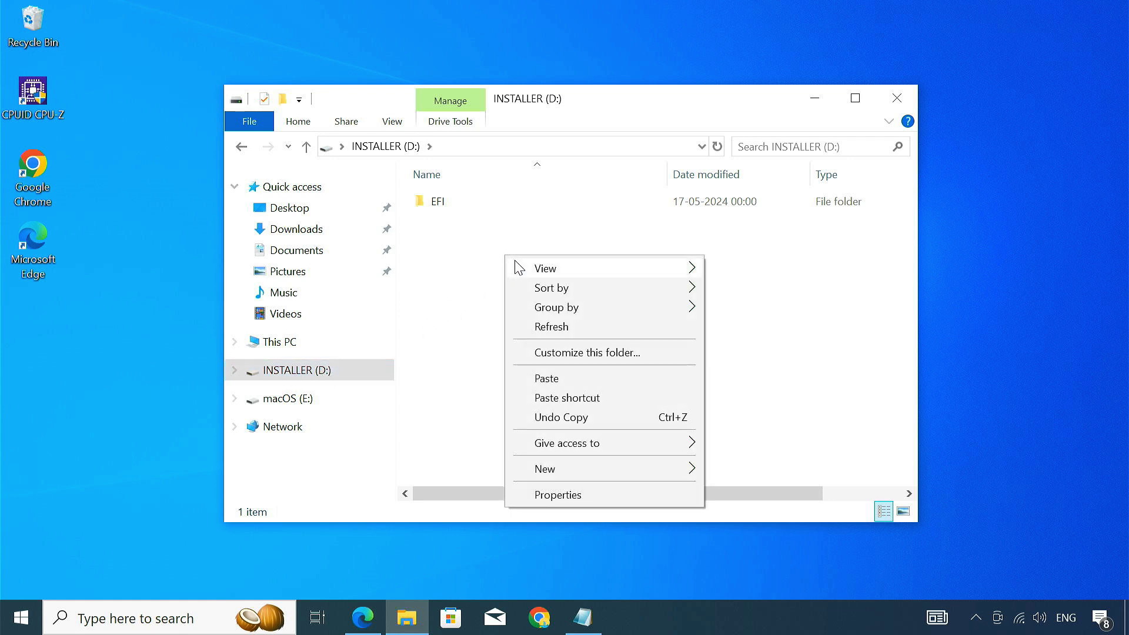
click(578, 382)
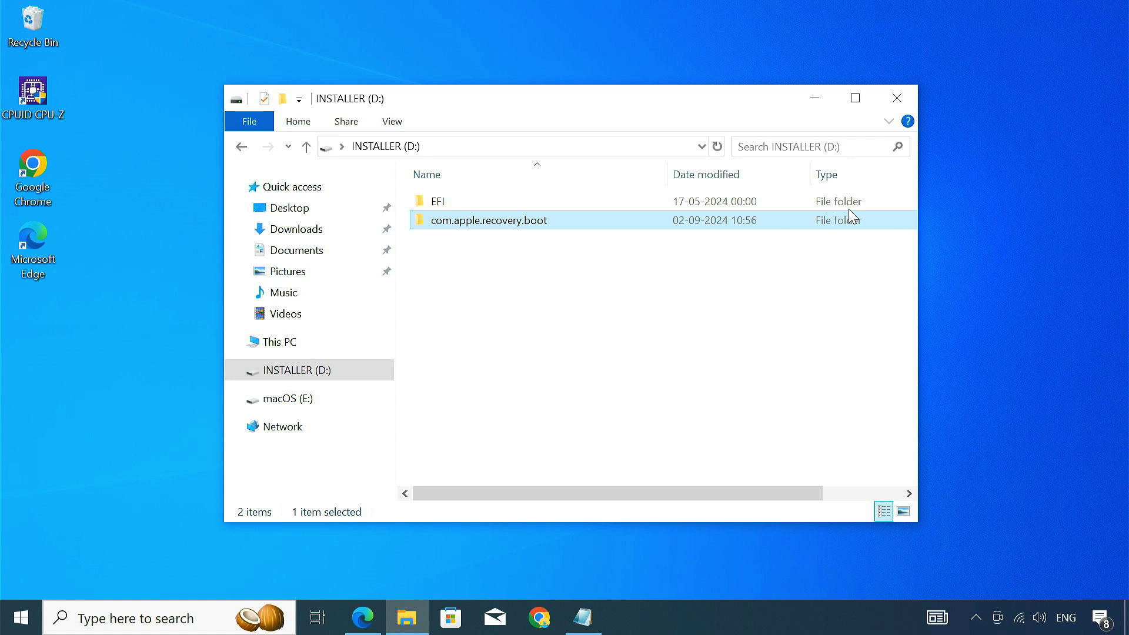
click(898, 101)
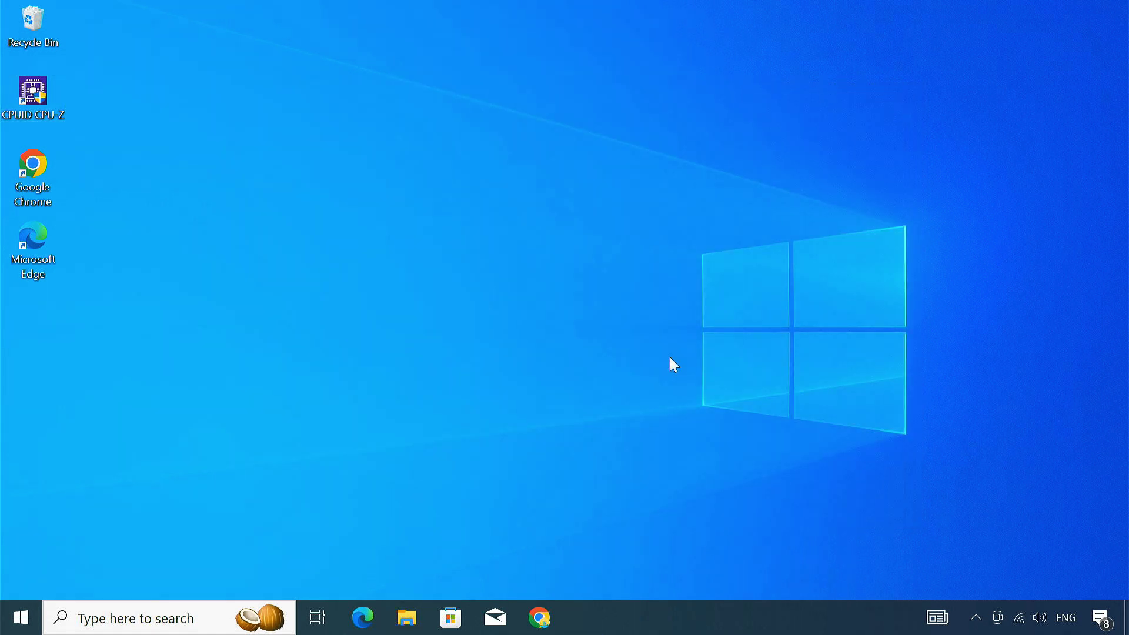
- Disconnect from the TP-Link_1084 Wi-Fi network
click(1019, 617)
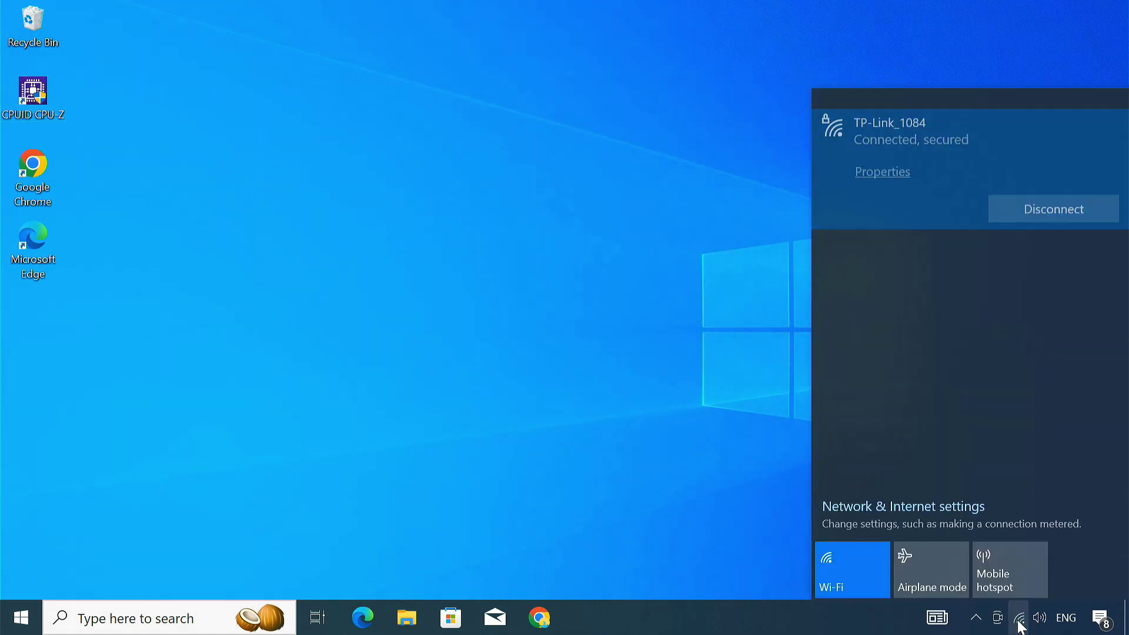
click(1038, 205)
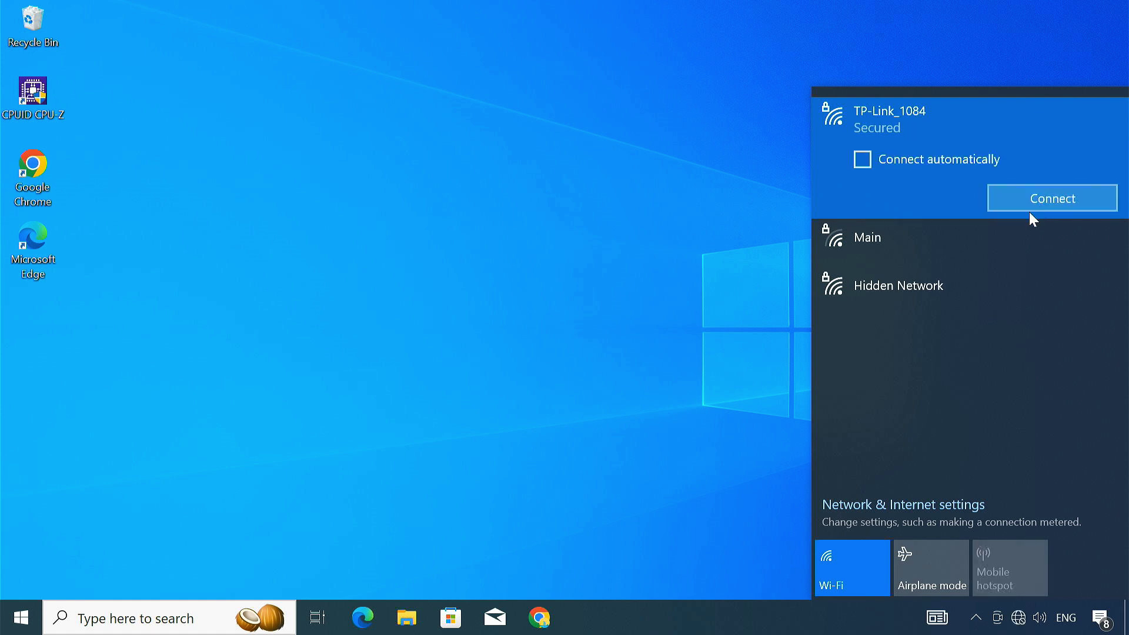
click(650, 431)
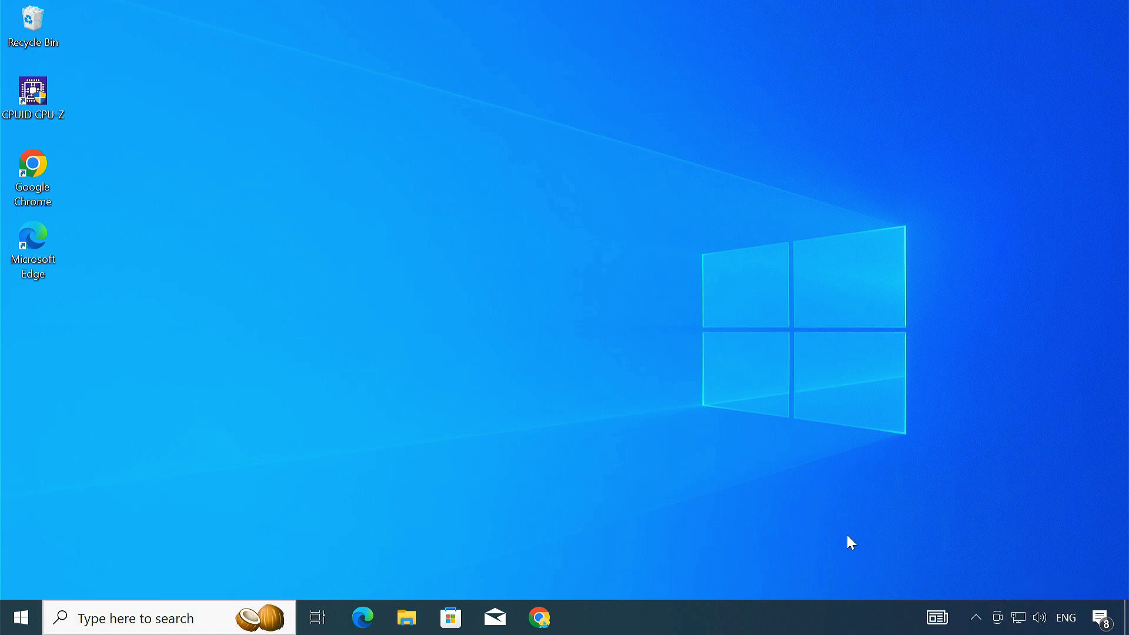
- Restart the PC from the Start menu to enter the Dell BIOS
click(22, 614)
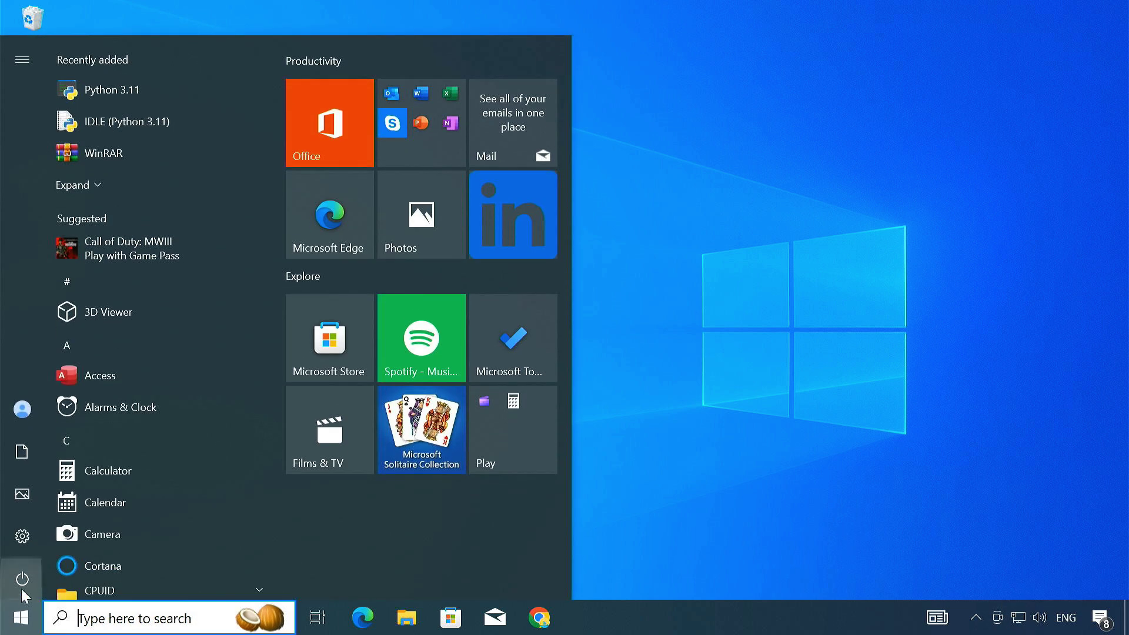
click(23, 579)
click(79, 534)
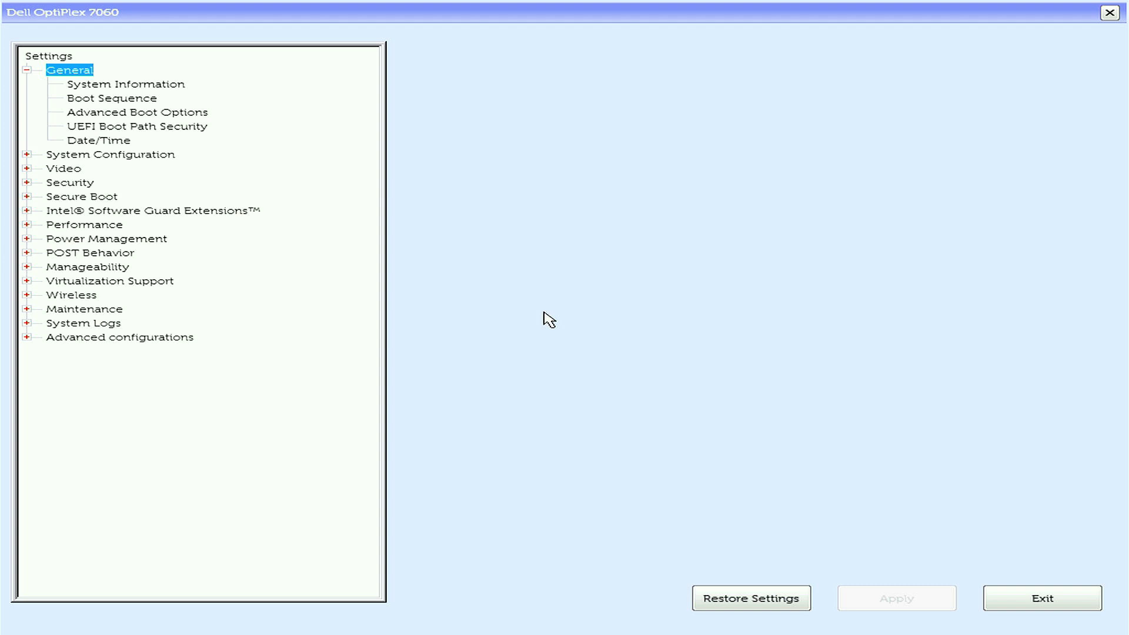
- Uncheck Secure Boot Enable, confirm disabling it, and apply the change
click(27, 197)
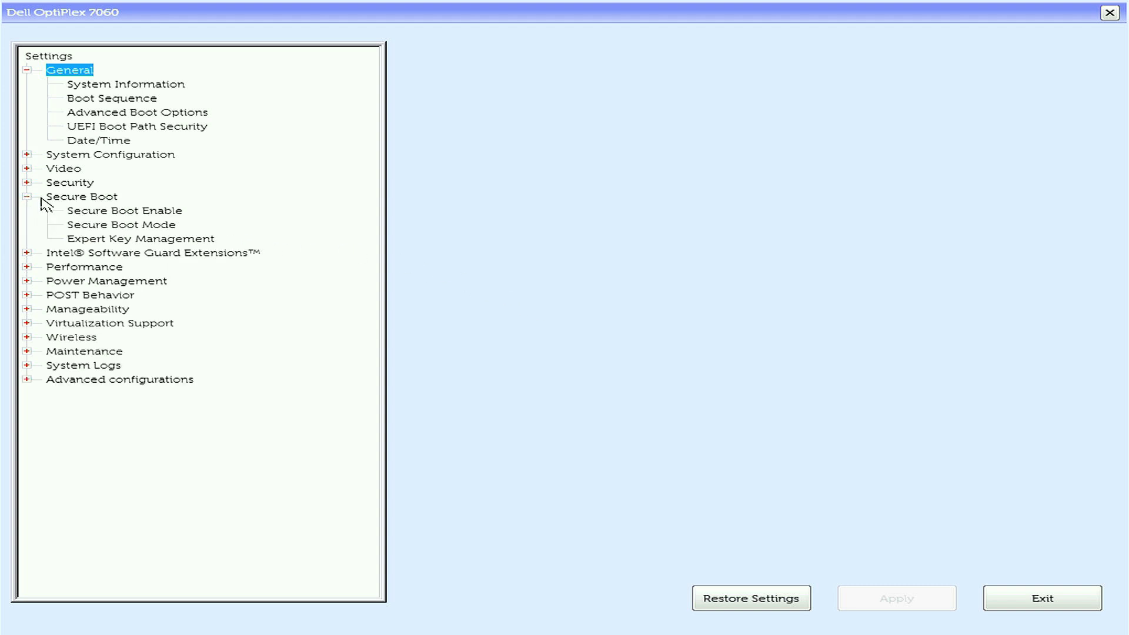
click(124, 210)
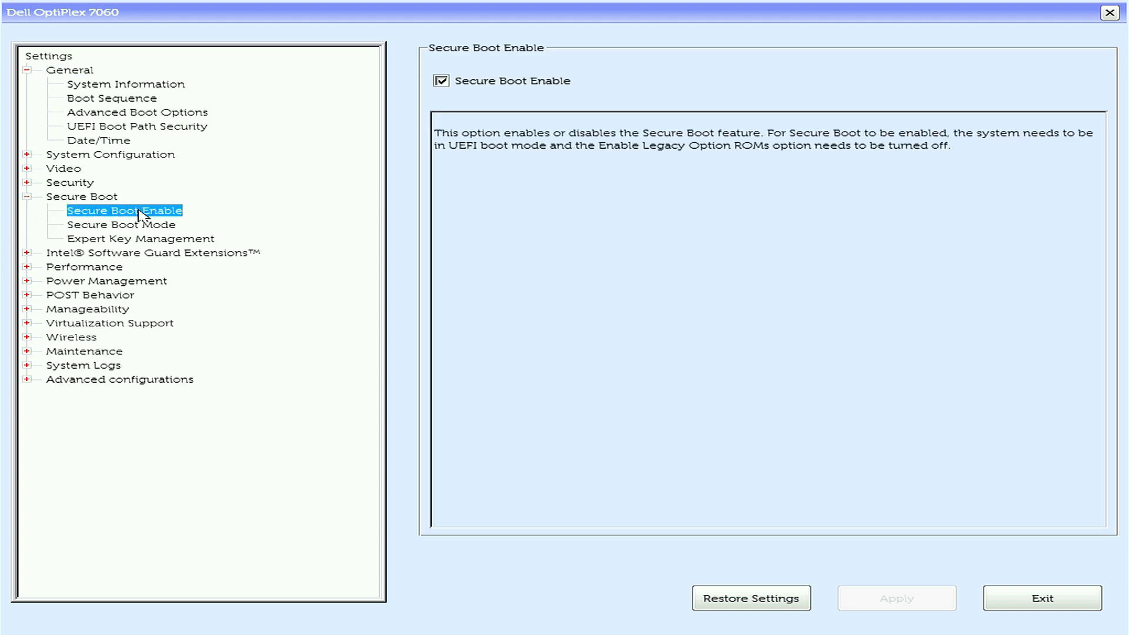
click(439, 81)
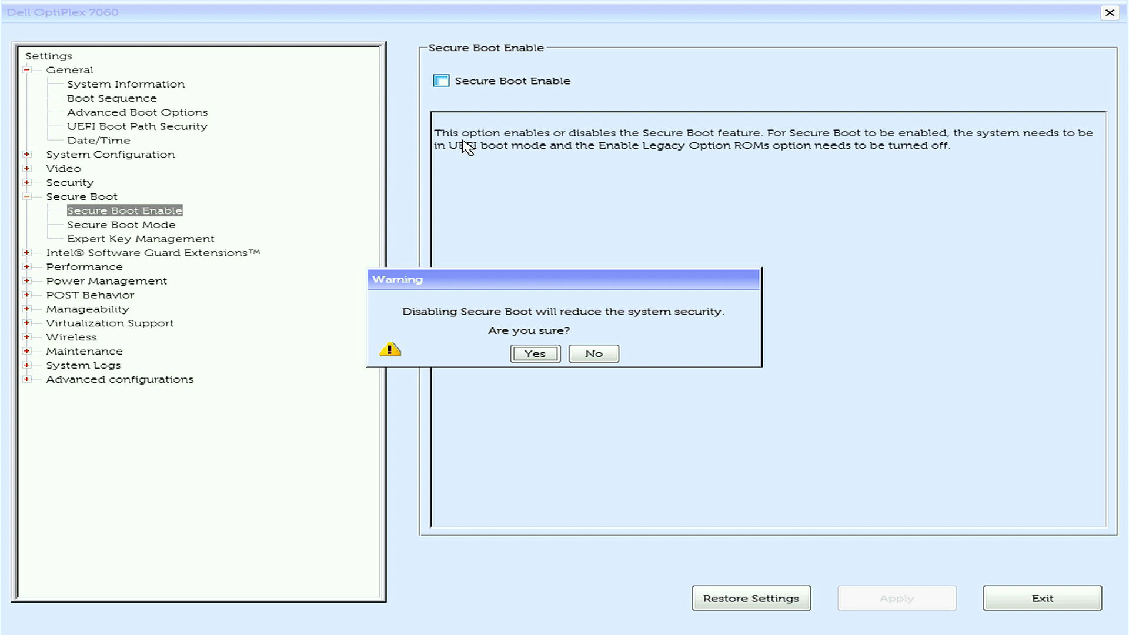
click(541, 355)
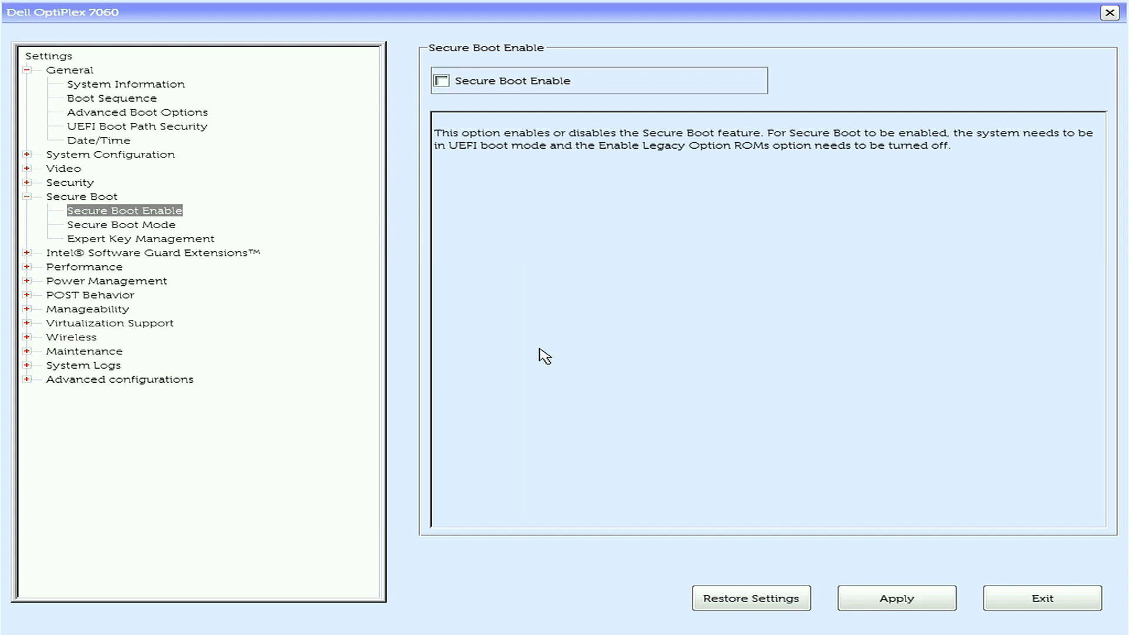
click(930, 595)
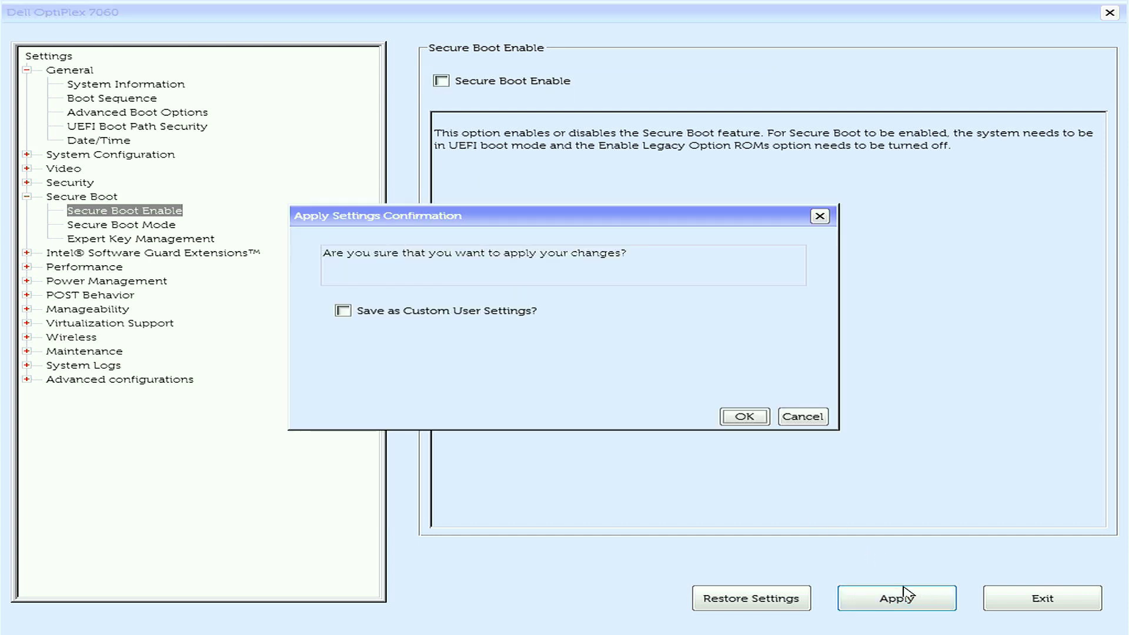
click(743, 417)
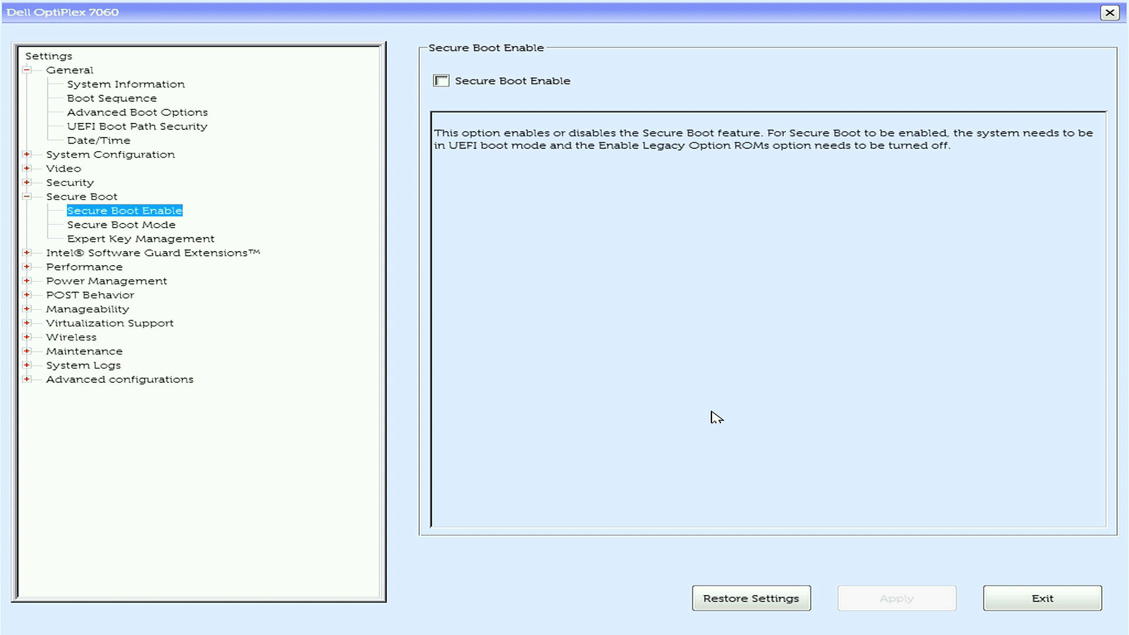
- Move UEFI: SSD 128GB 1.02 to the top of the Boot Sequence and apply it
click(110, 100)
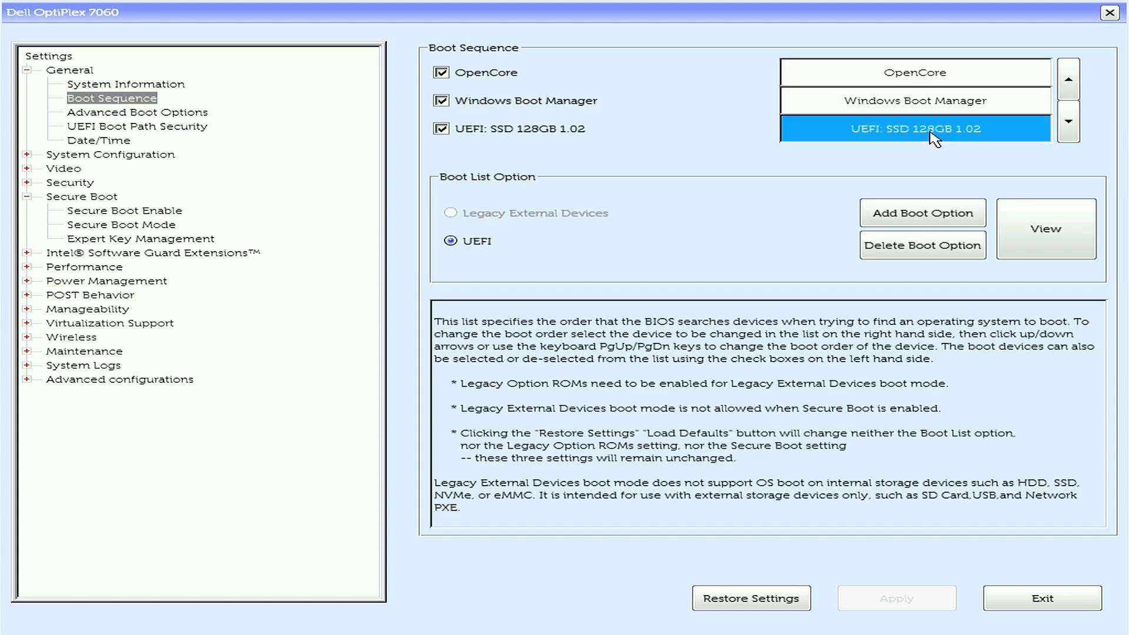
click(1069, 80)
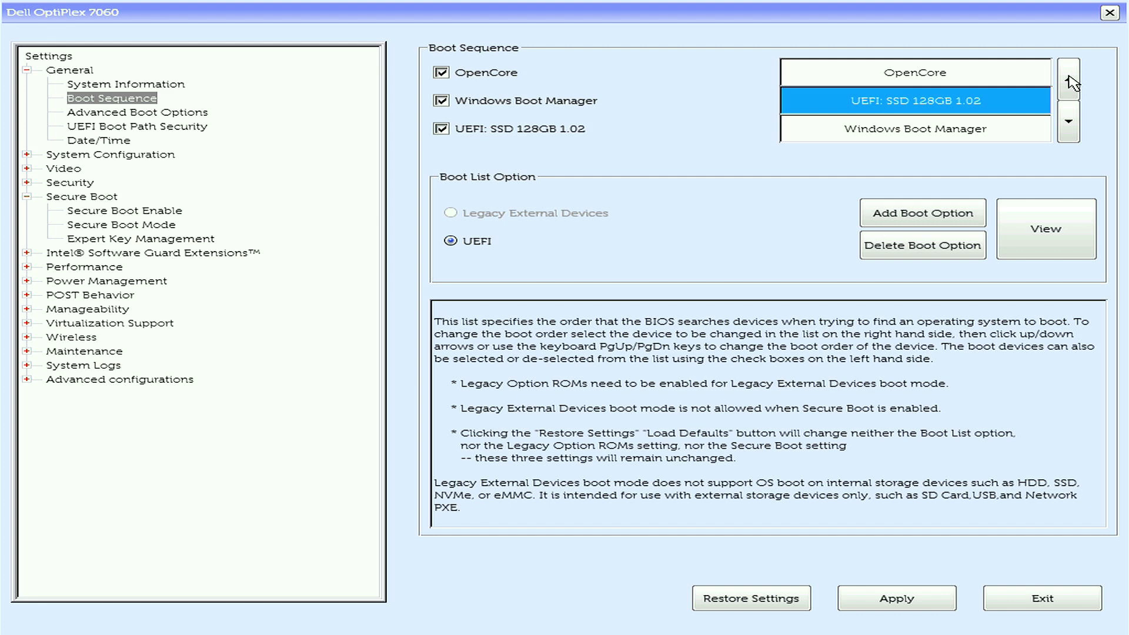
click(1069, 78)
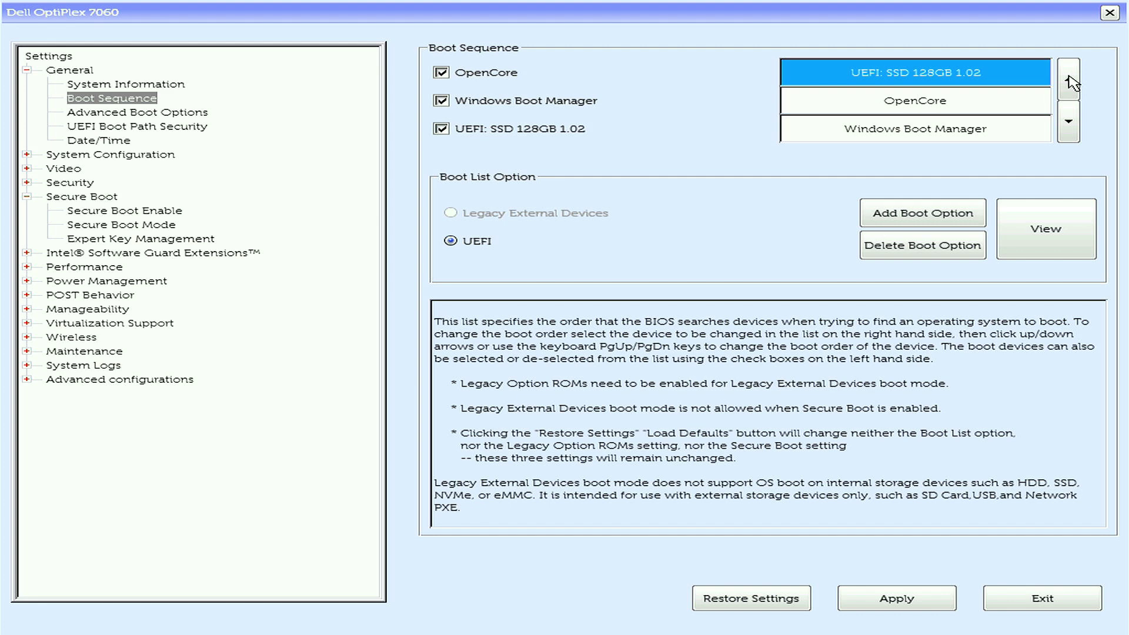
click(890, 597)
click(740, 416)
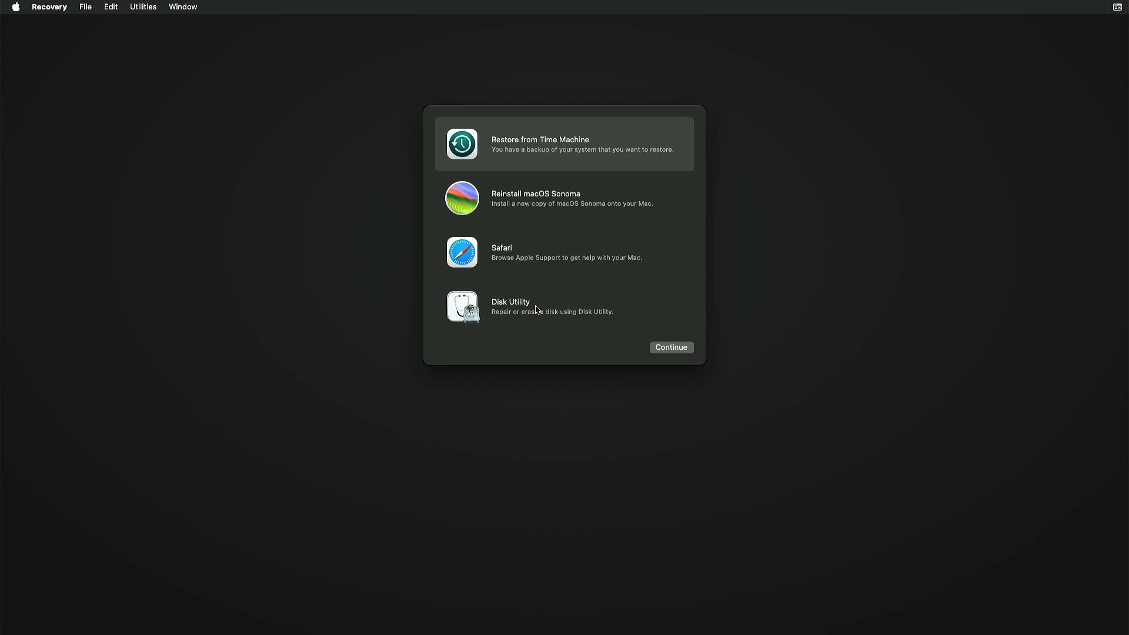
- Choose Disk Utility from the macOS Recovery options and continue
click(536, 309)
click(665, 350)
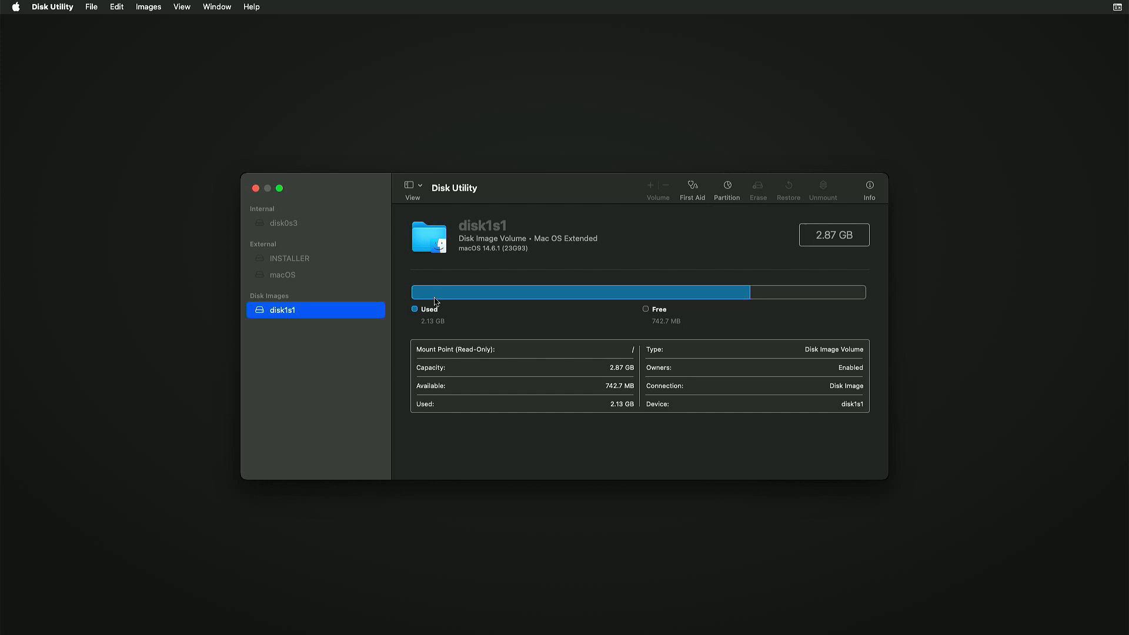
- Erase the External macOS volume with APFS format and dismiss the completion notice
click(290, 277)
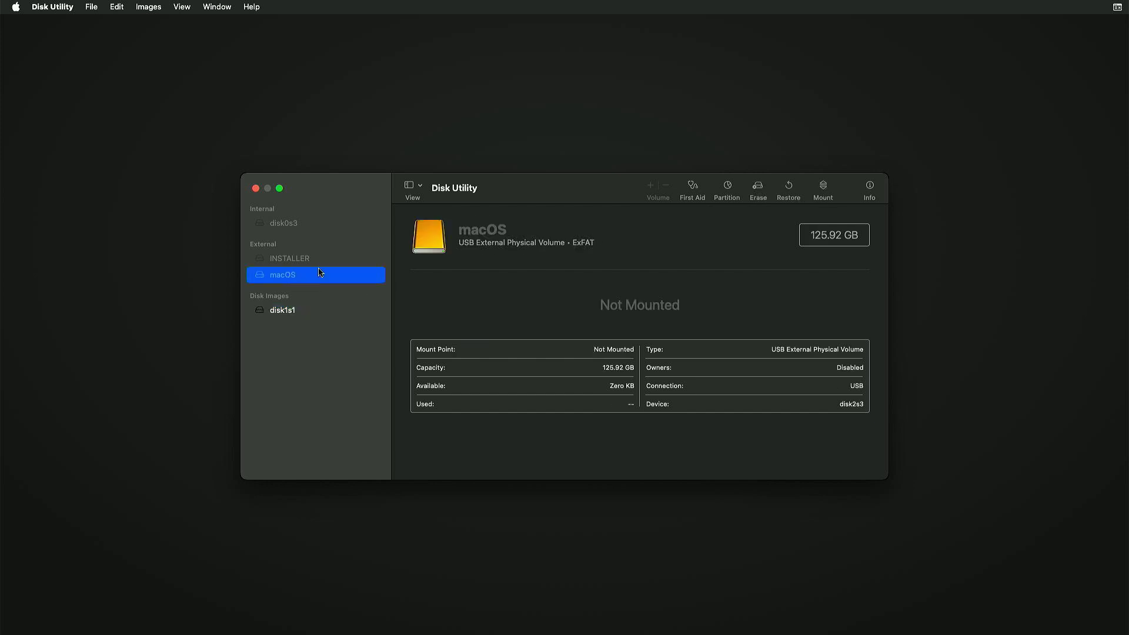
click(759, 188)
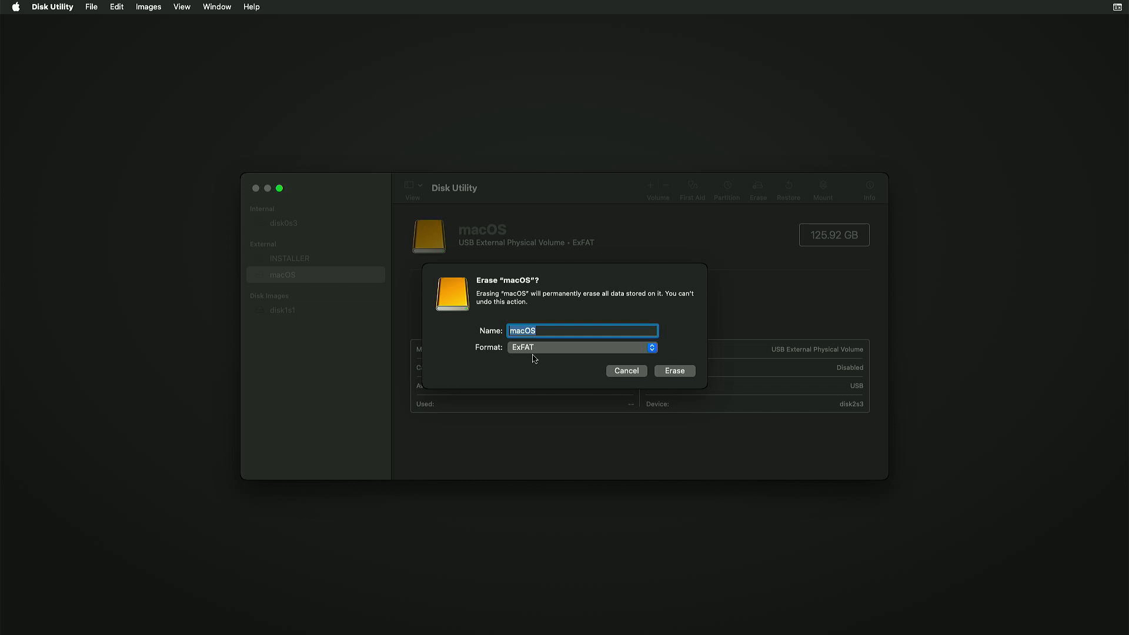
click(551, 350)
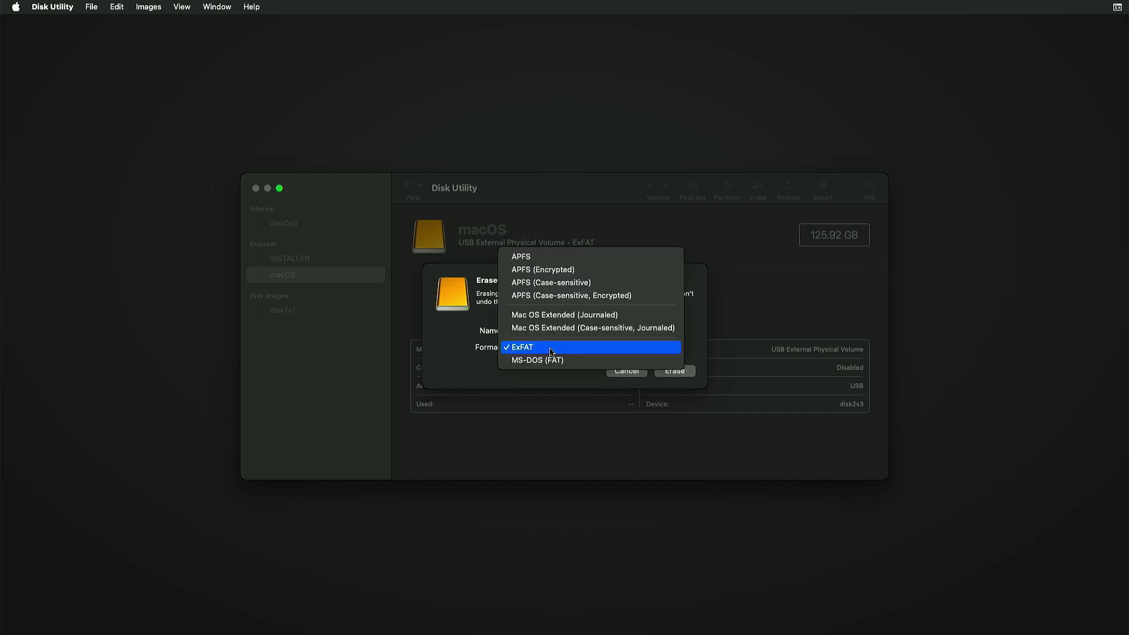
click(553, 260)
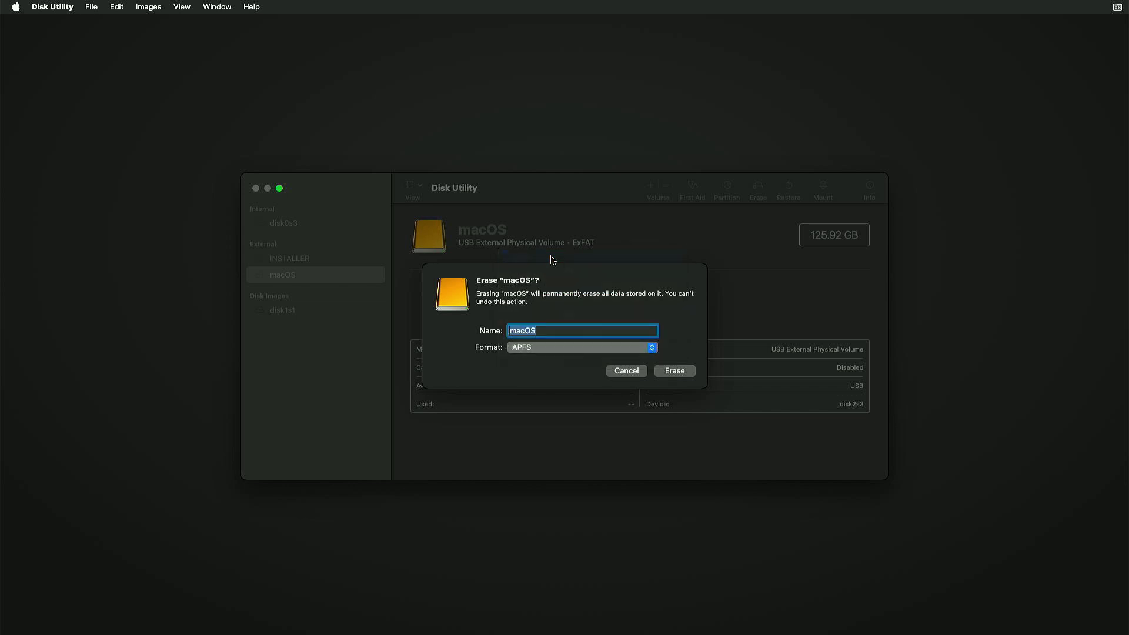
click(683, 372)
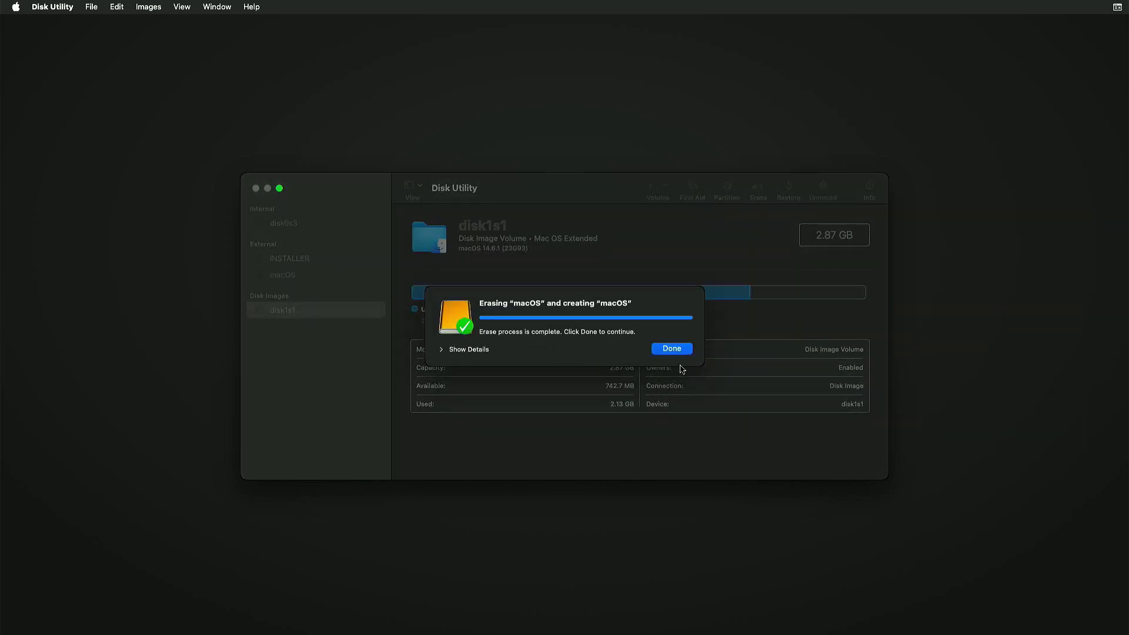
click(672, 349)
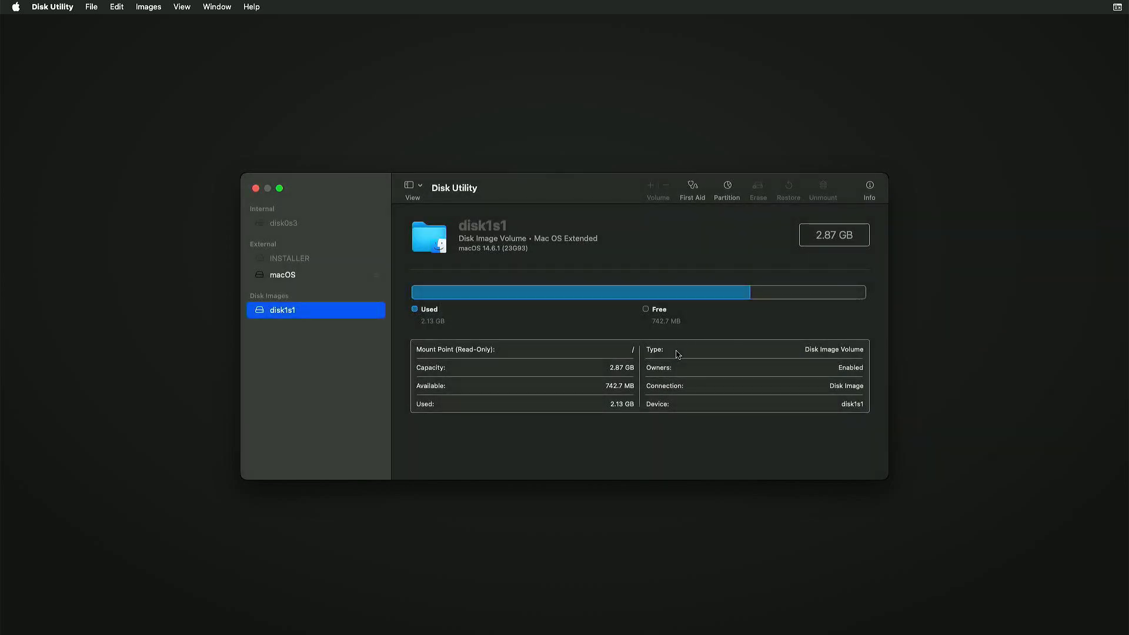
- Reinstall macOS Sonoma onto the macOS disk after agreeing to the software licence
click(256, 189)
click(532, 199)
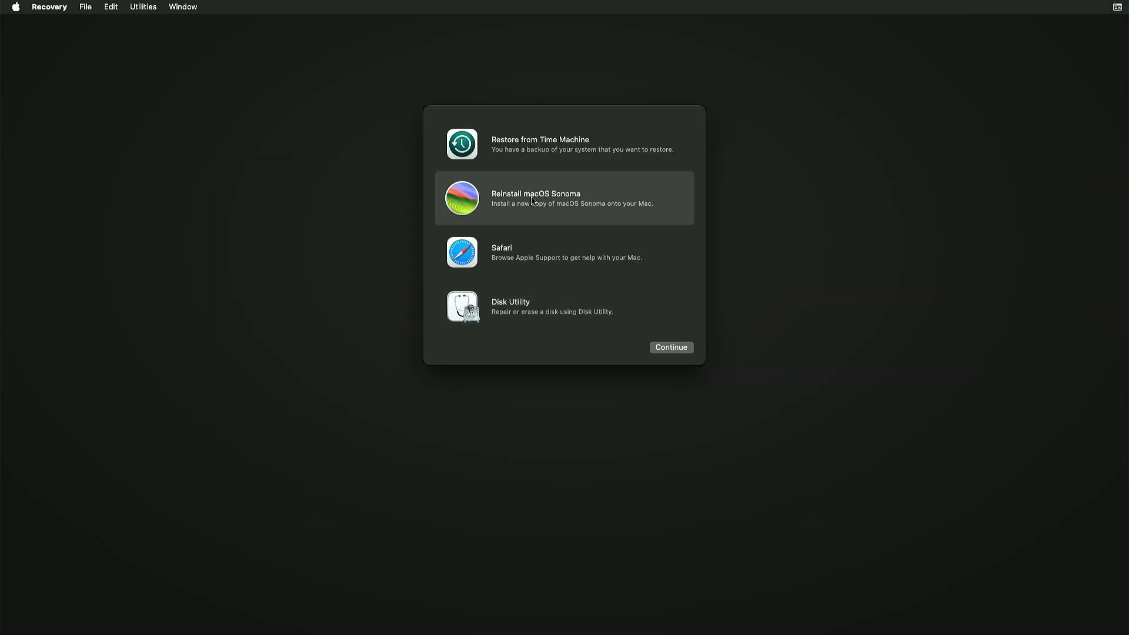
click(672, 348)
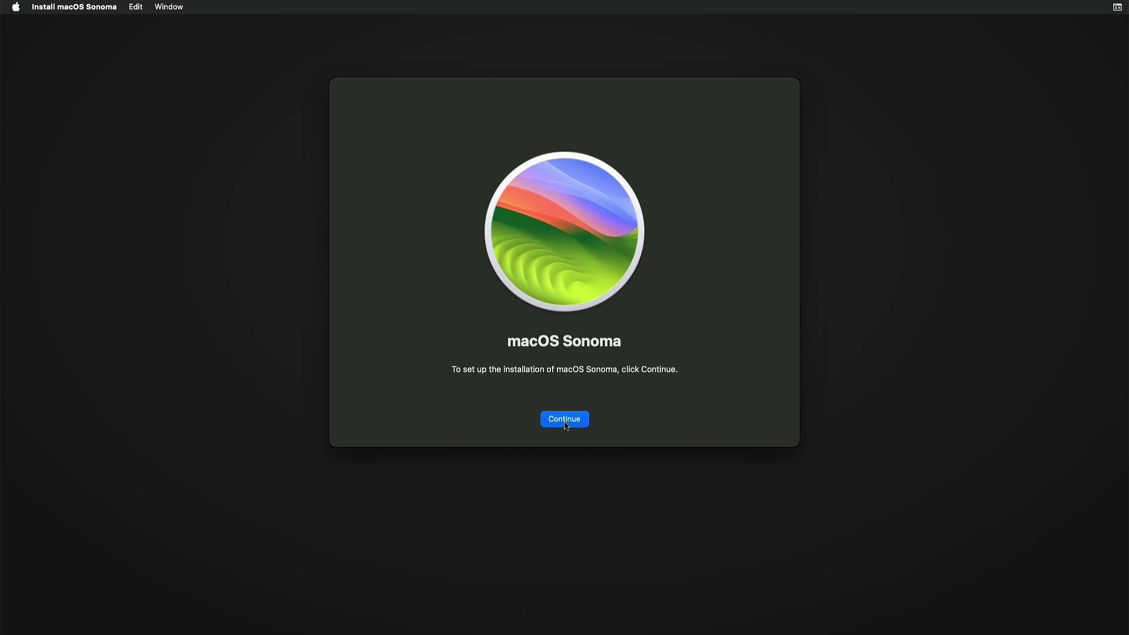
click(565, 419)
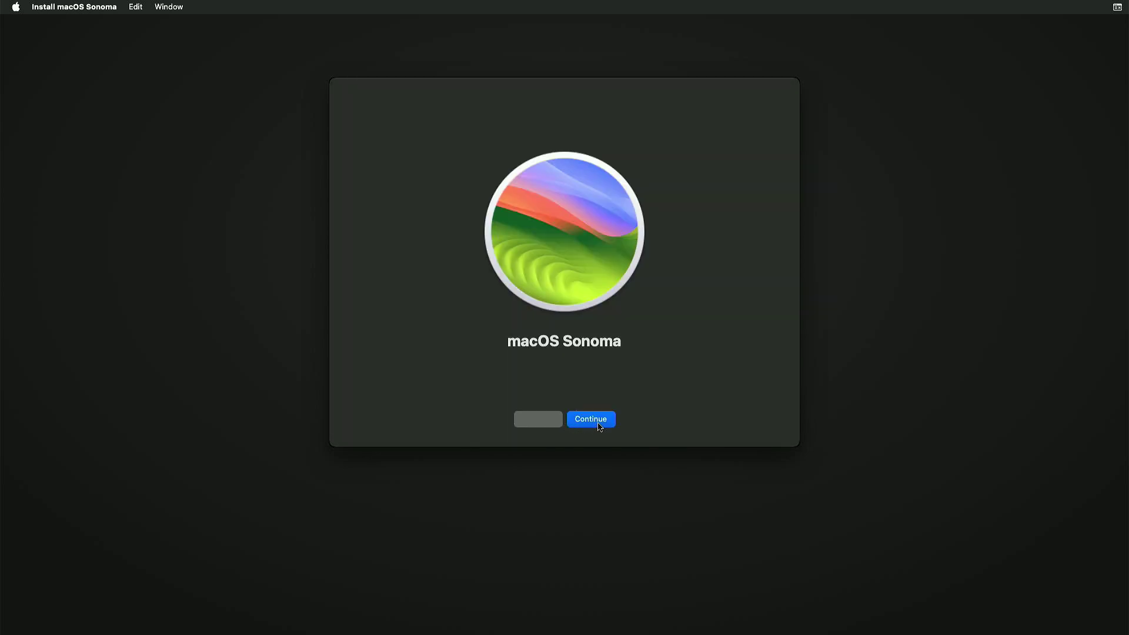
click(599, 424)
click(598, 425)
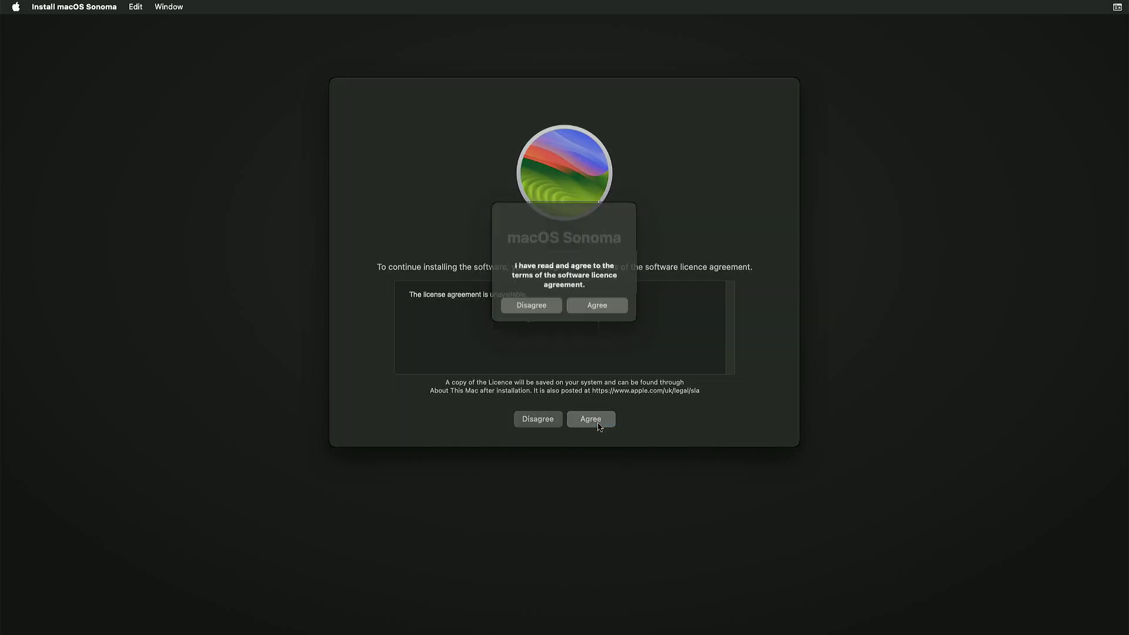
click(606, 312)
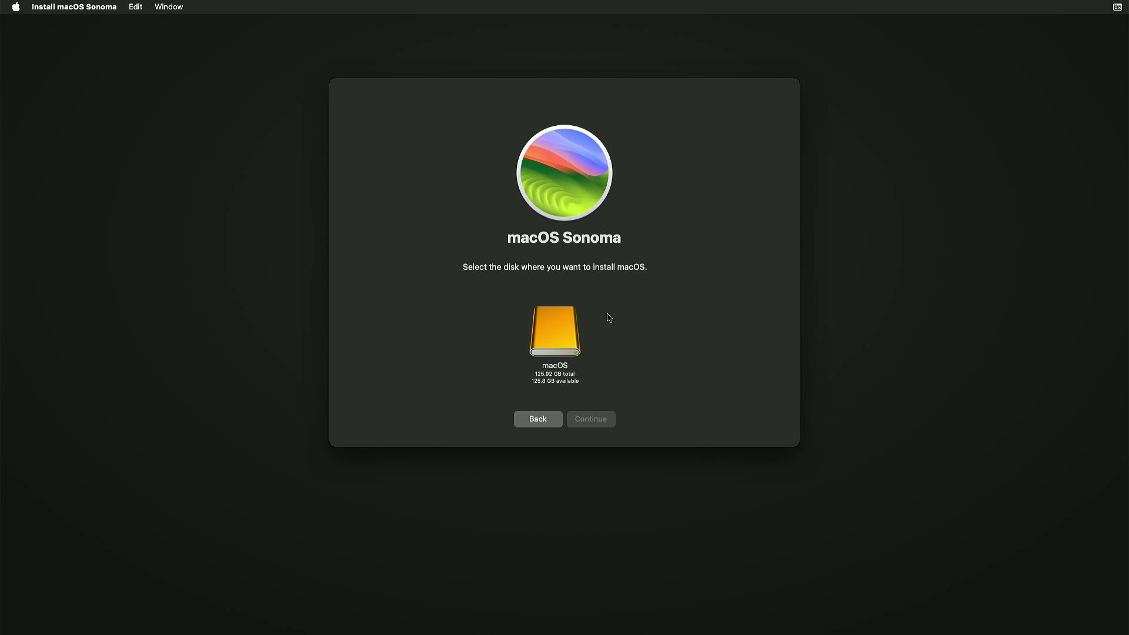
click(554, 340)
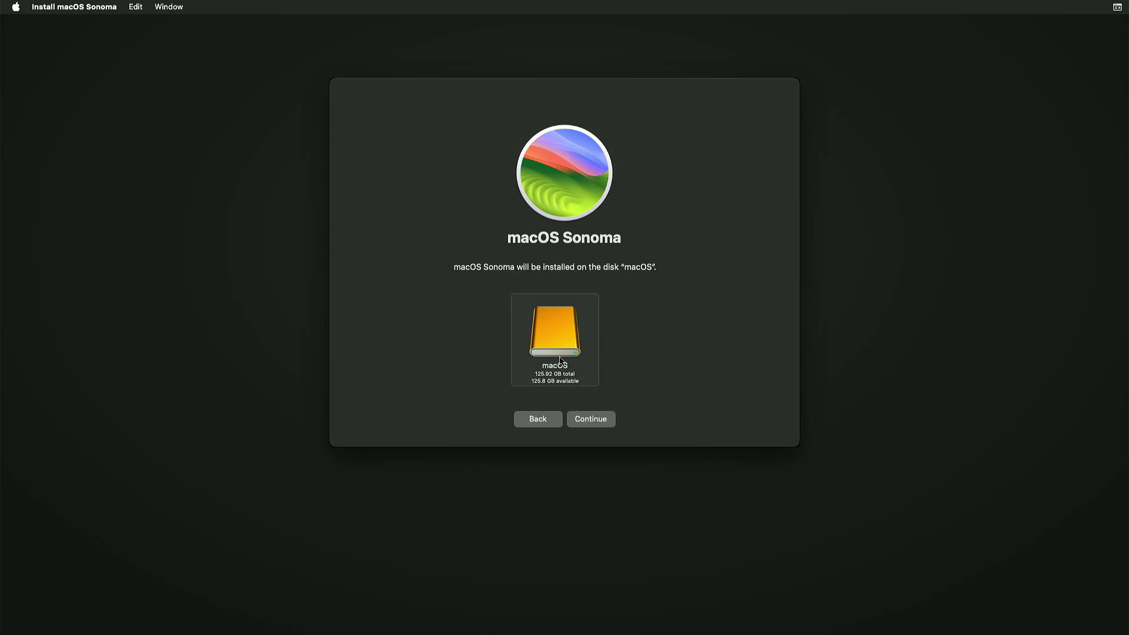
click(600, 425)
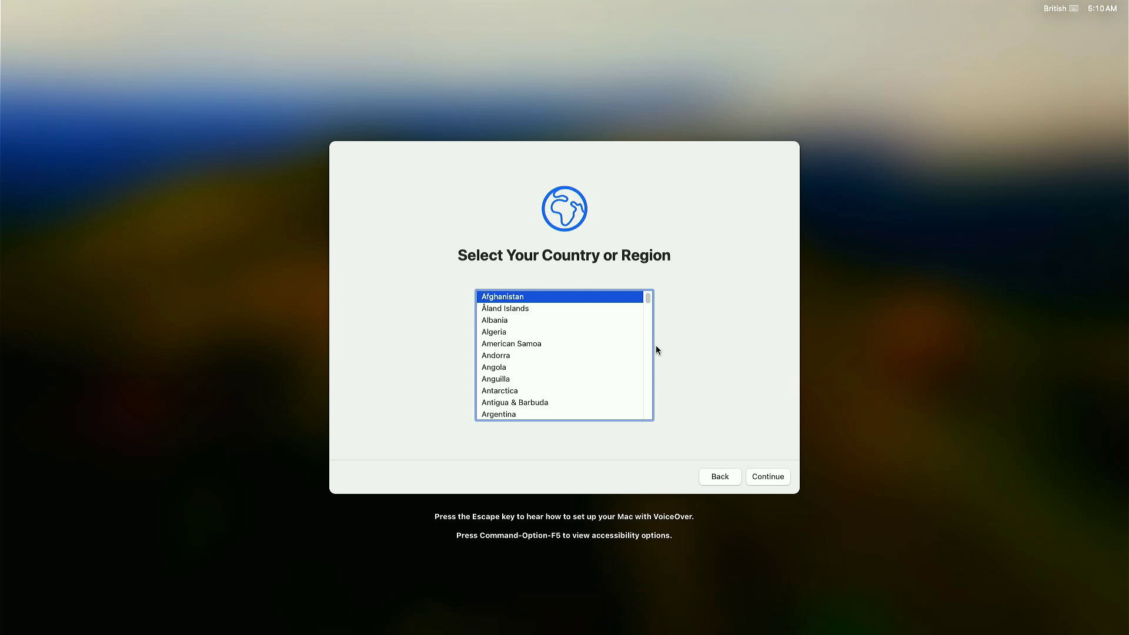
- Choose India as the region and accept the suggested languages, accessibility and privacy defaults
scroll(647, 346, down, 20)
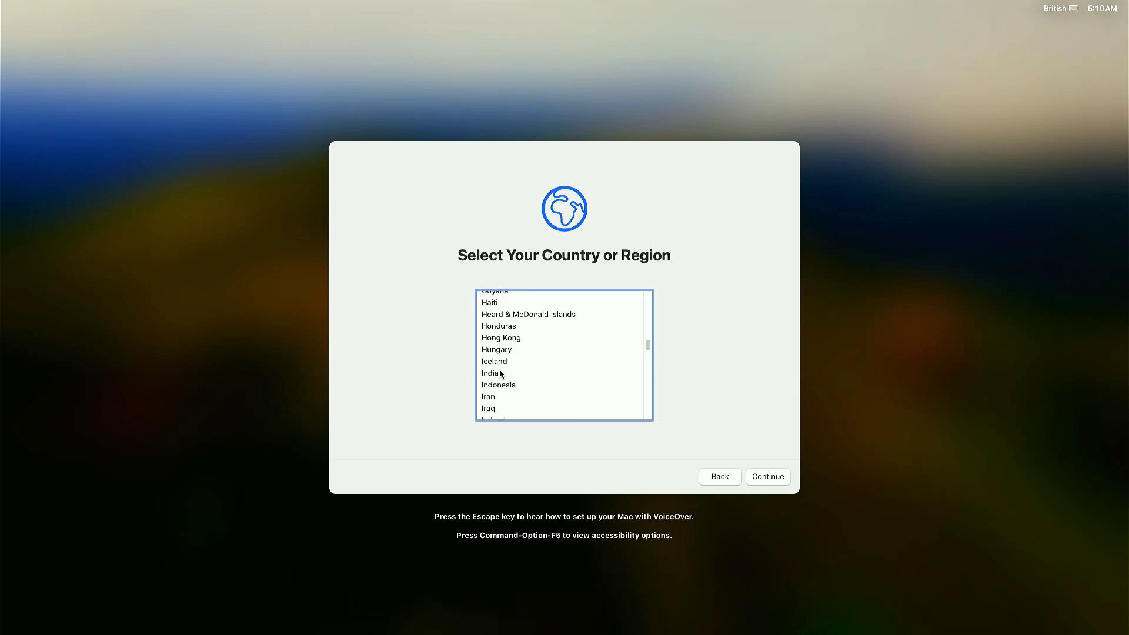
click(570, 373)
click(760, 478)
click(760, 477)
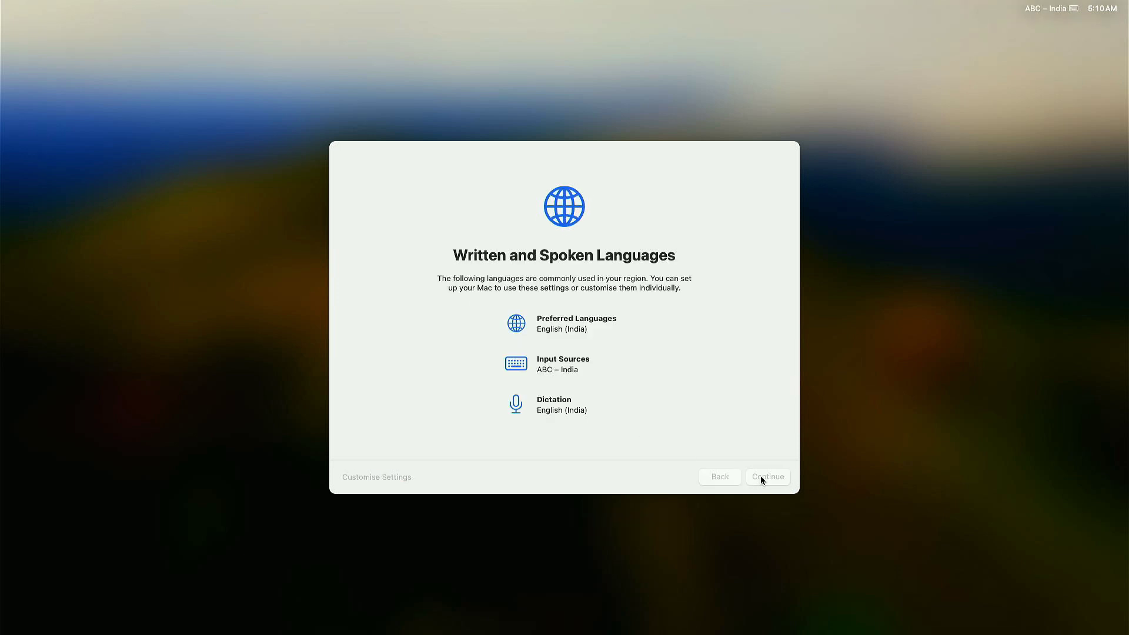
click(761, 475)
click(761, 475)
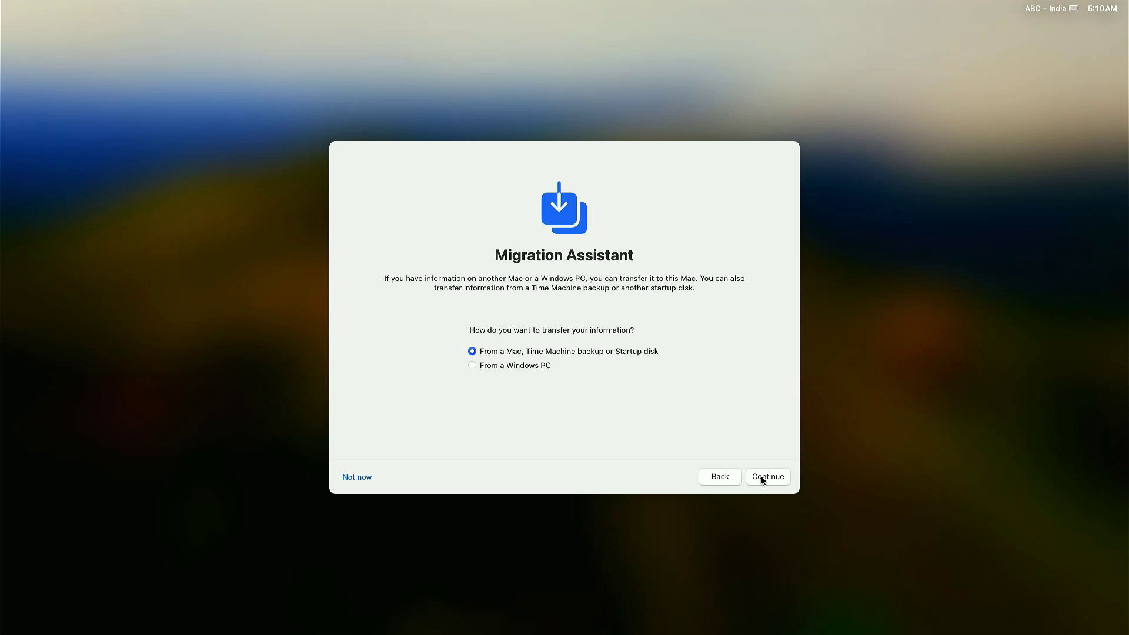
- Skip Migration Assistant and Apple ID sign-in, then agree to the terms and conditions
click(363, 477)
click(363, 477)
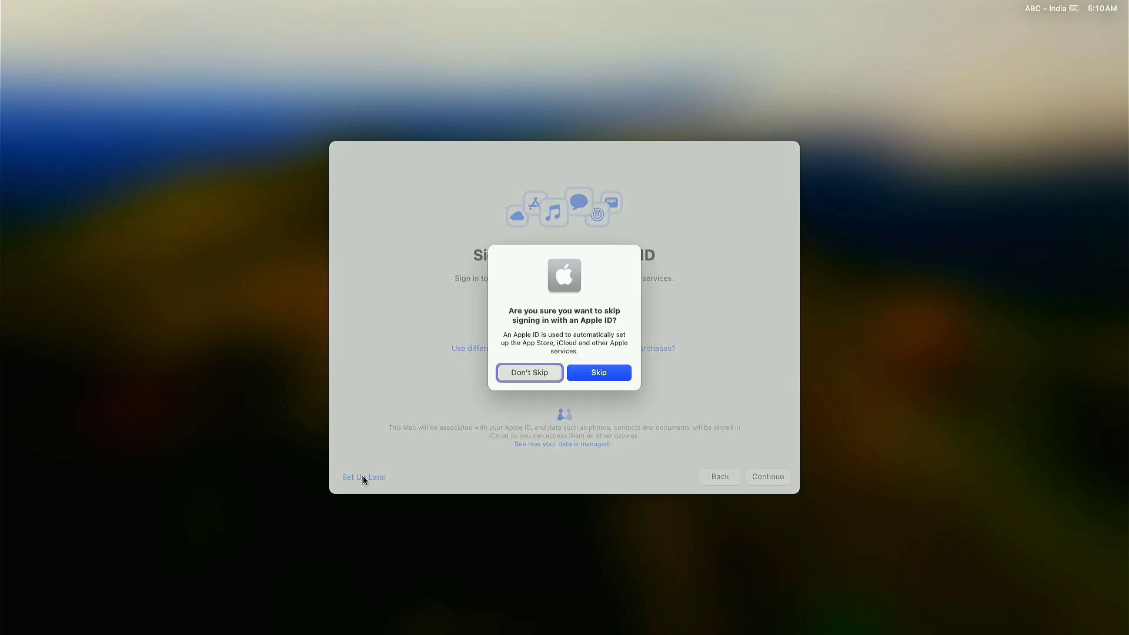
click(602, 374)
click(766, 477)
click(610, 365)
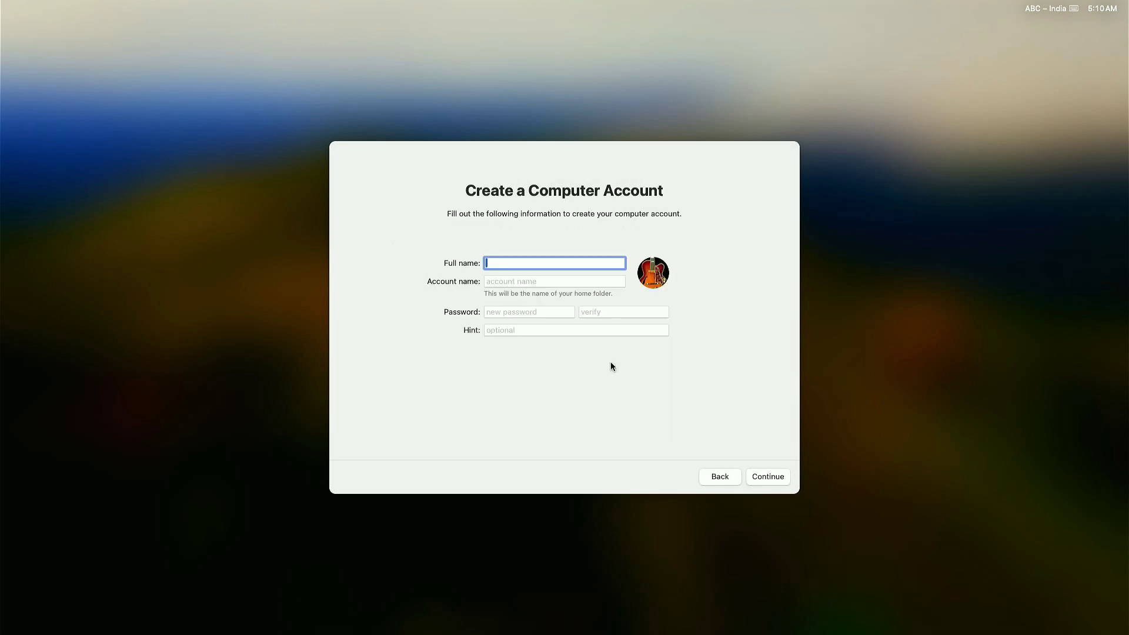
- Create the local computer account with a full name, account name and password
key(Tab)
key(Tab)
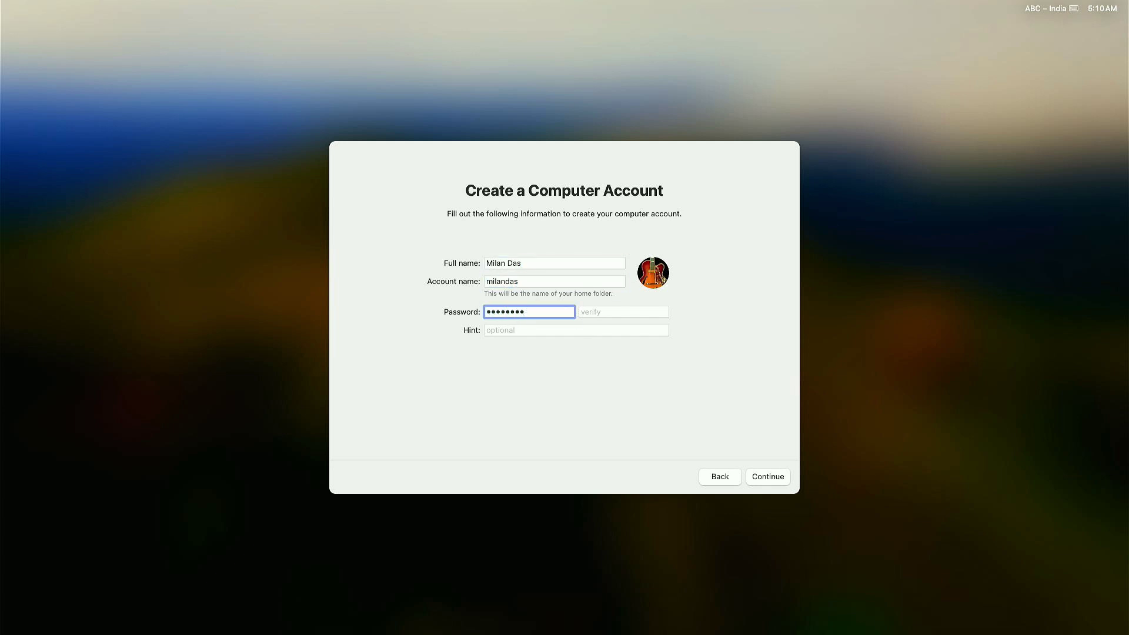
key(Tab)
click(773, 476)
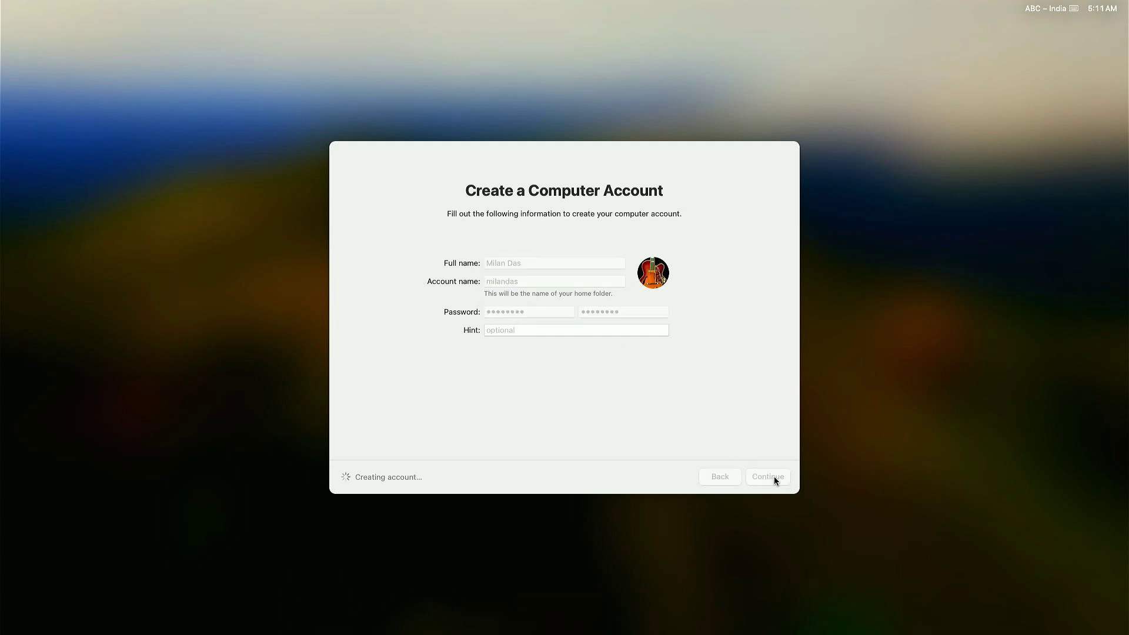
- Enable Location Services and continue past Analytics, Screen Time and Siri with defaults
click(773, 477)
click(596, 367)
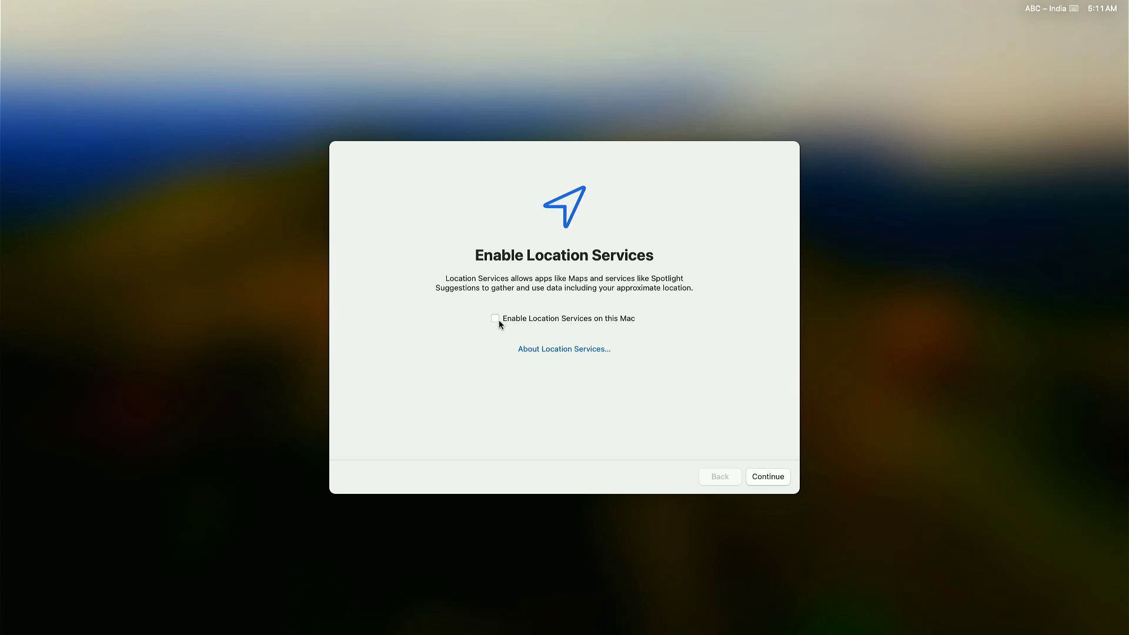
click(494, 318)
click(761, 475)
click(761, 474)
click(760, 474)
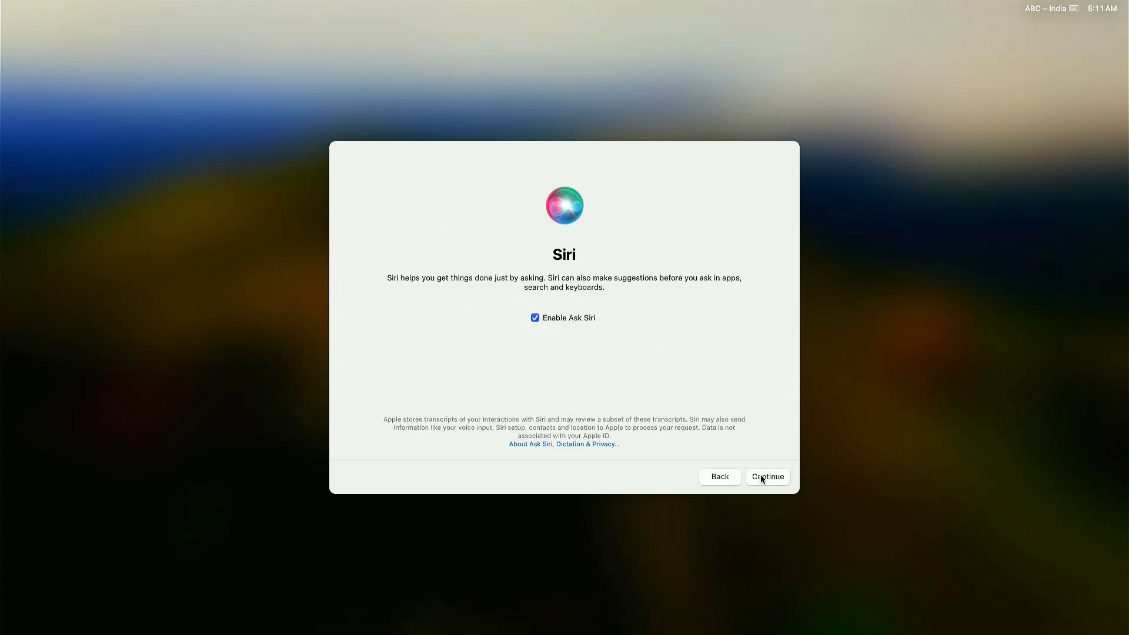
click(764, 477)
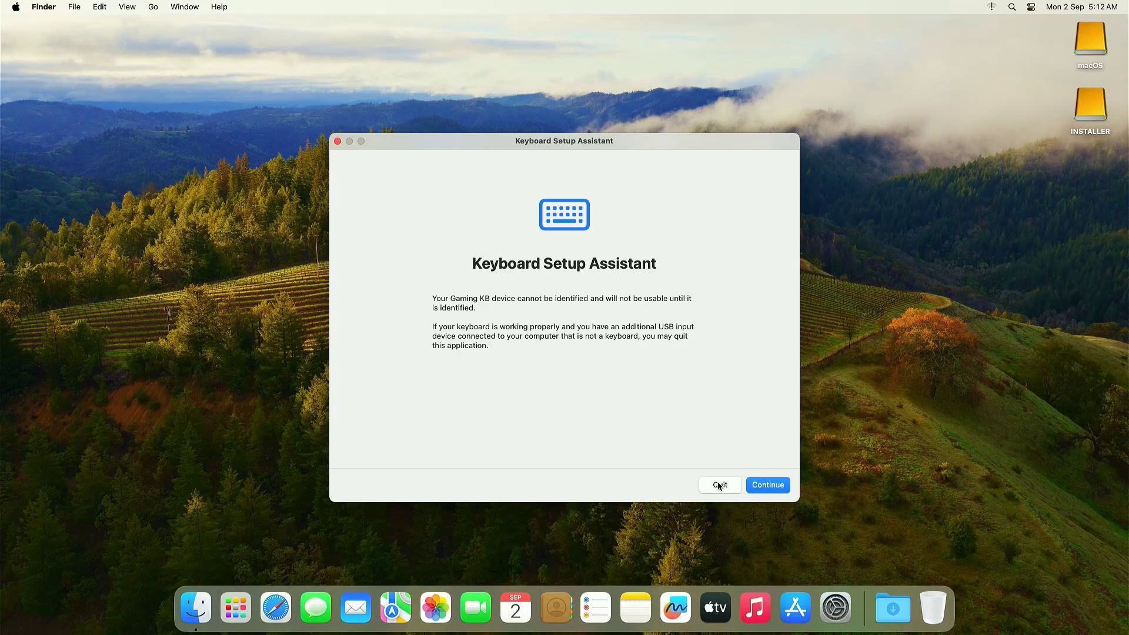
- Dismiss Keyboard Setup Assistant and set the display resolution to 1600 × 900
click(719, 485)
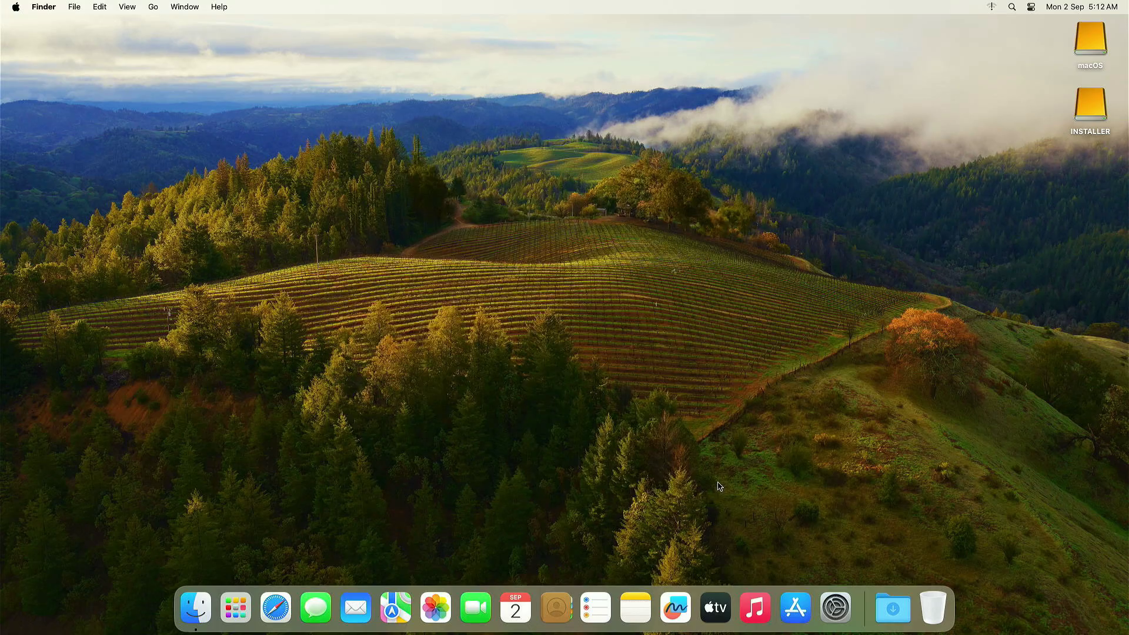
click(834, 617)
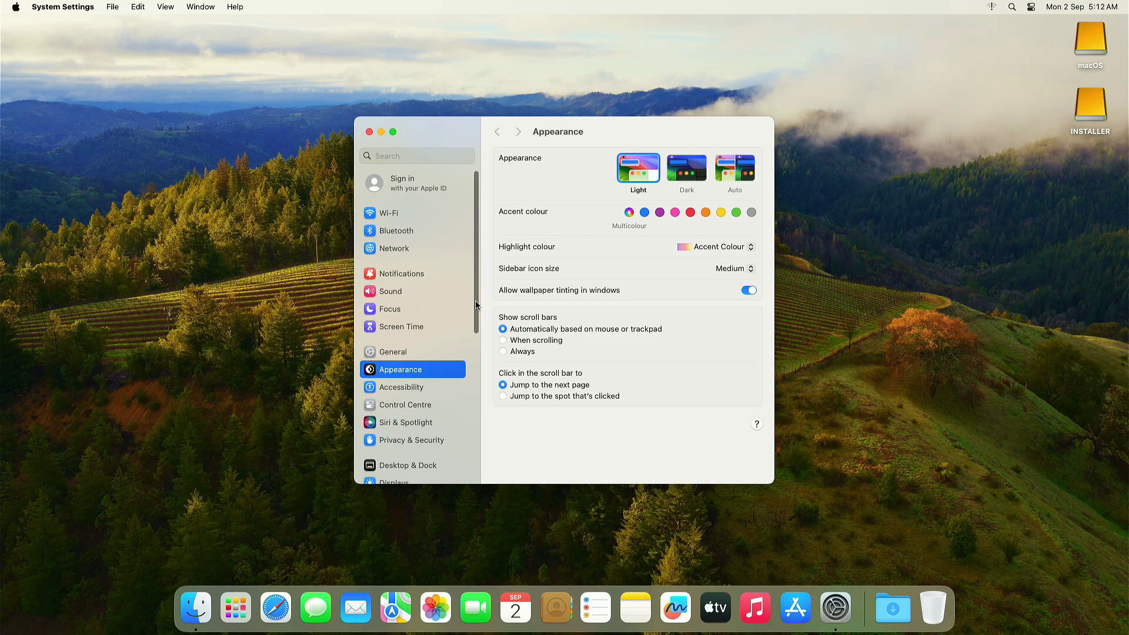
scroll(419, 353, down, 5)
click(419, 352)
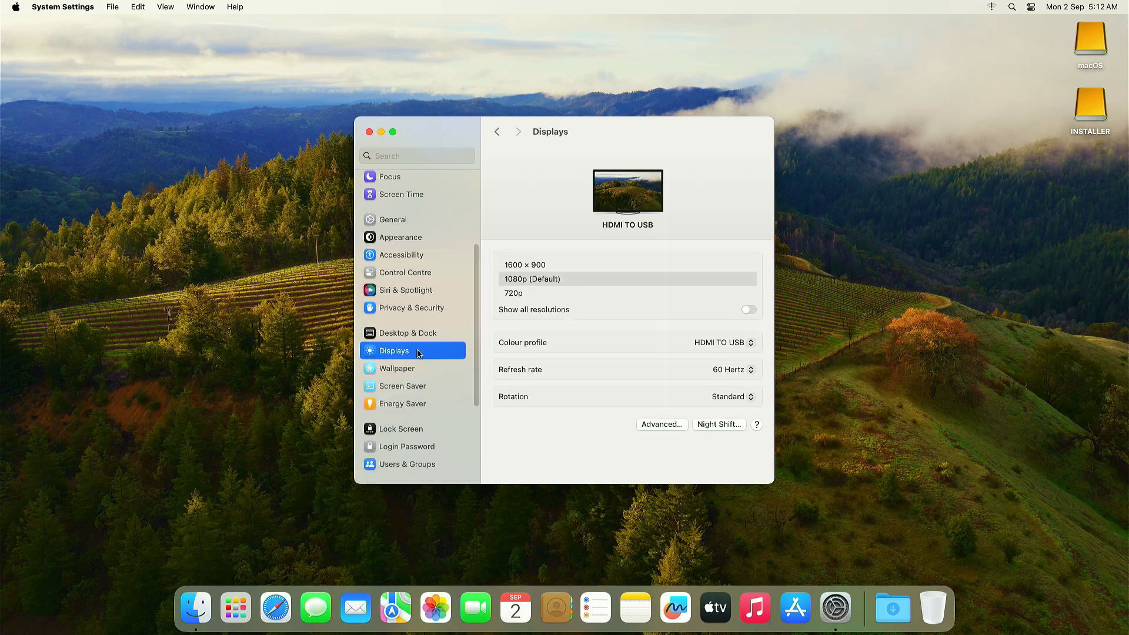
click(550, 265)
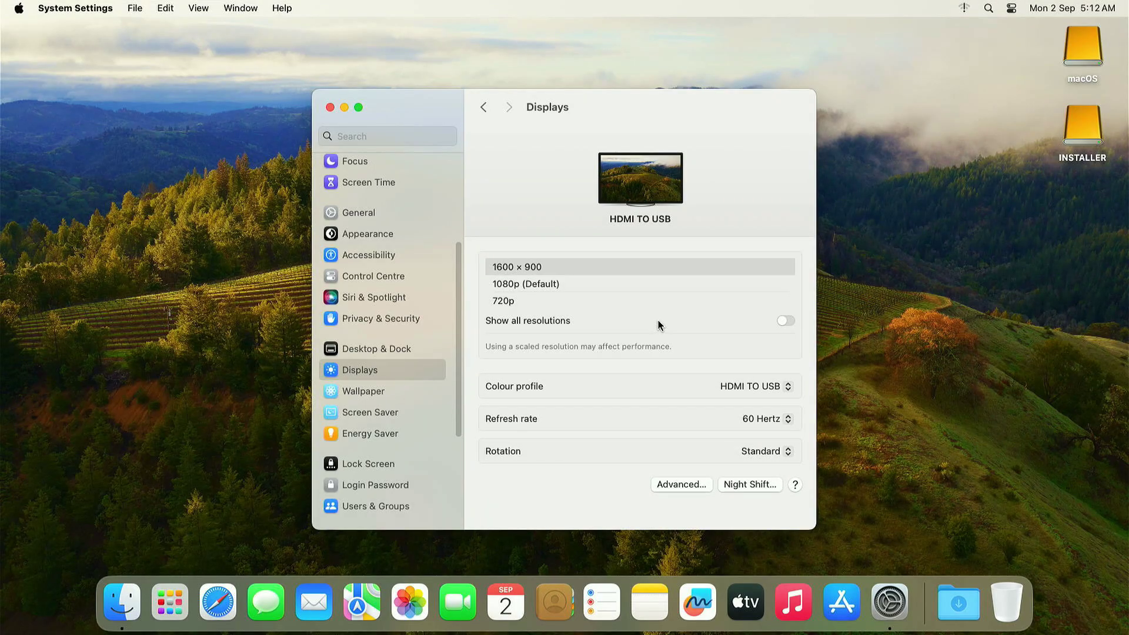
click(330, 107)
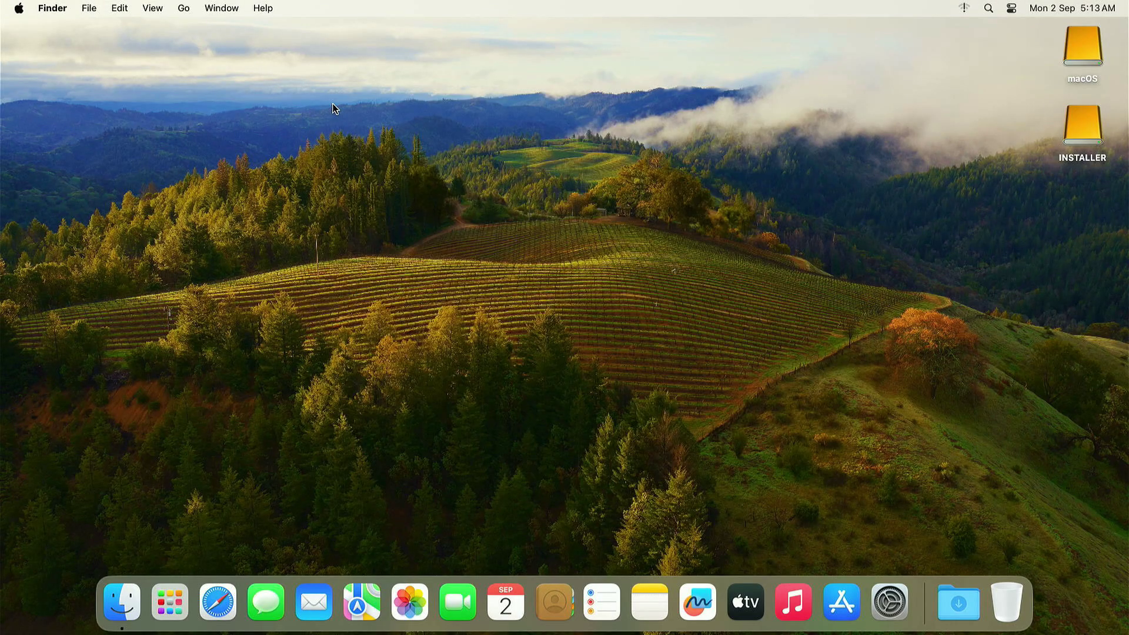
- Review About This Mac details (MacBook Pro, Sonoma 14.6.1), then close those windows
click(17, 8)
click(57, 34)
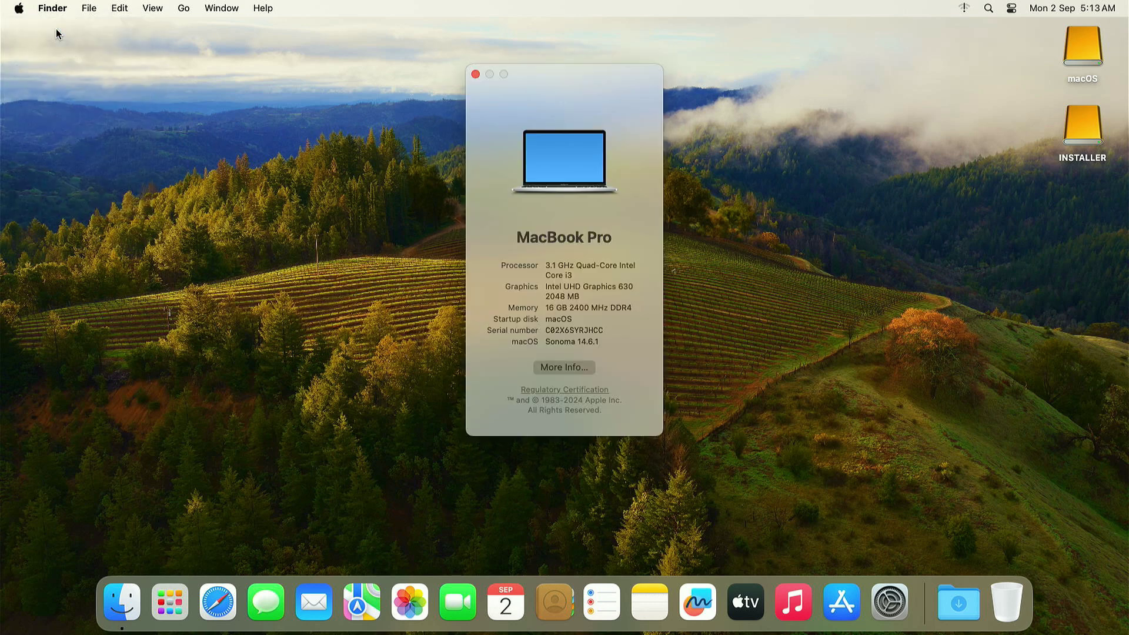
click(581, 376)
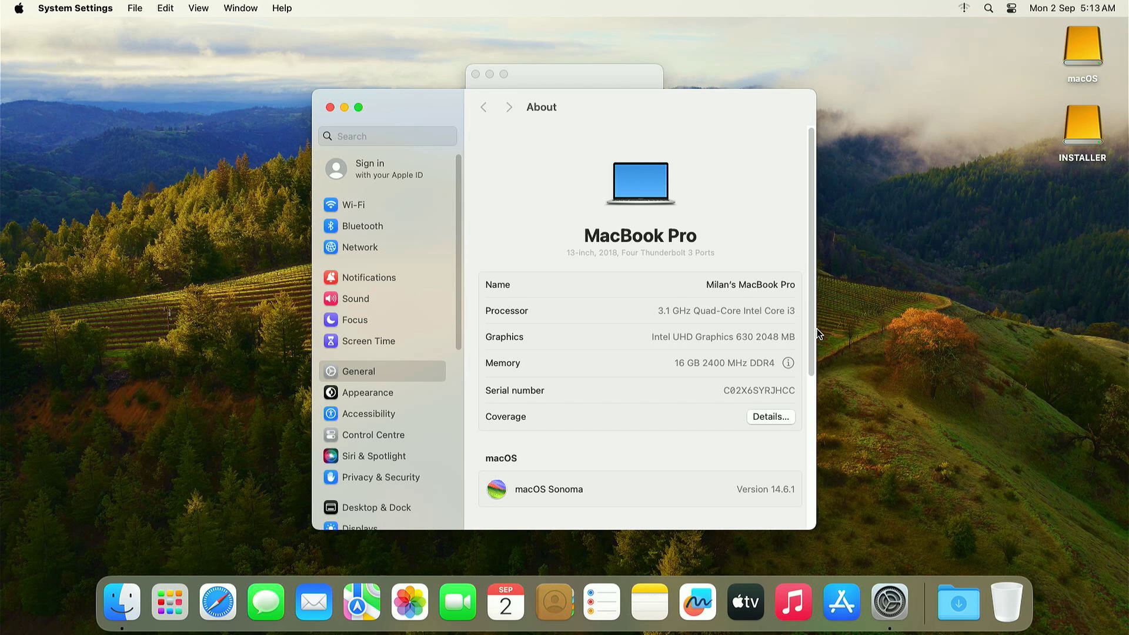
drag(812, 368, 812, 426)
scroll(767, 384, down, 2)
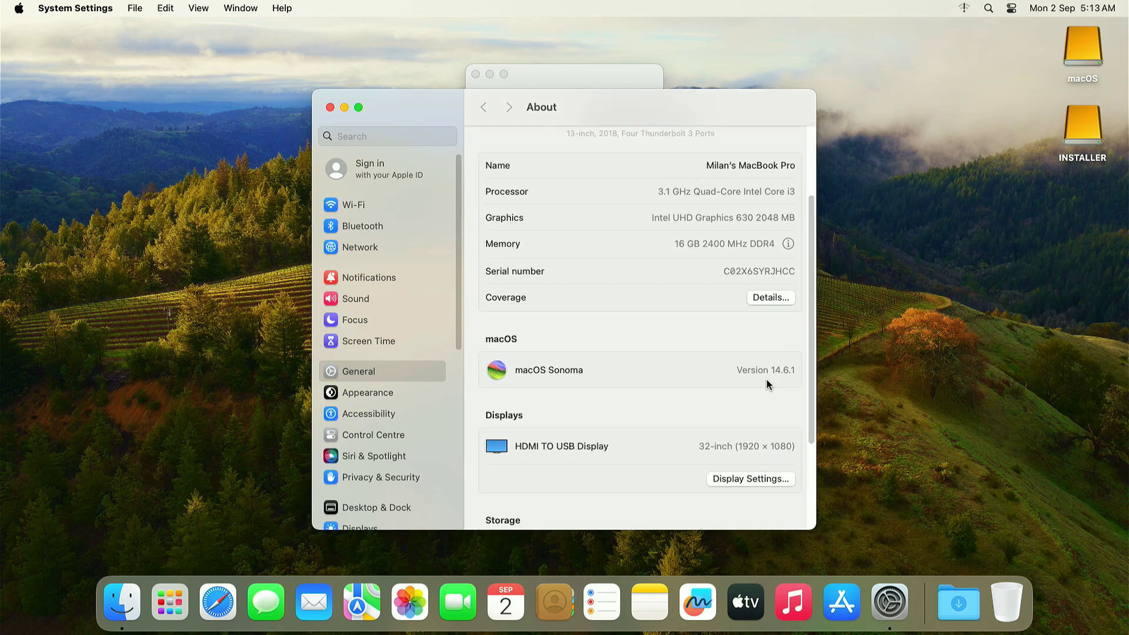
click(330, 107)
click(475, 74)
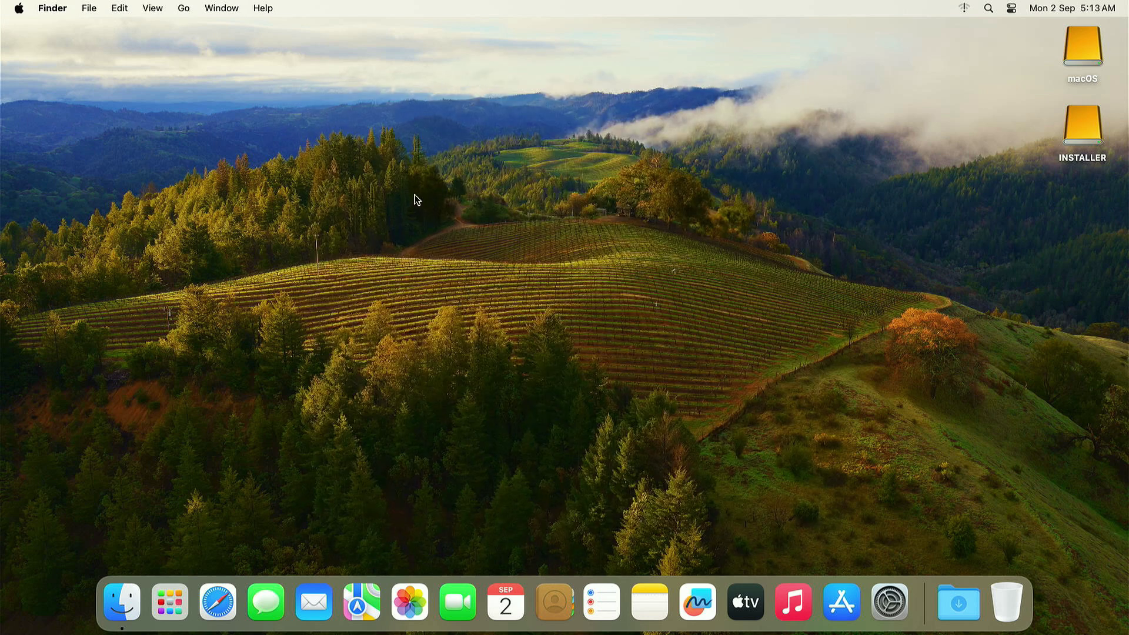
click(167, 595)
- Clear the App Store's welcome and notification prompts, then load Google in Safari and close it
click(167, 595)
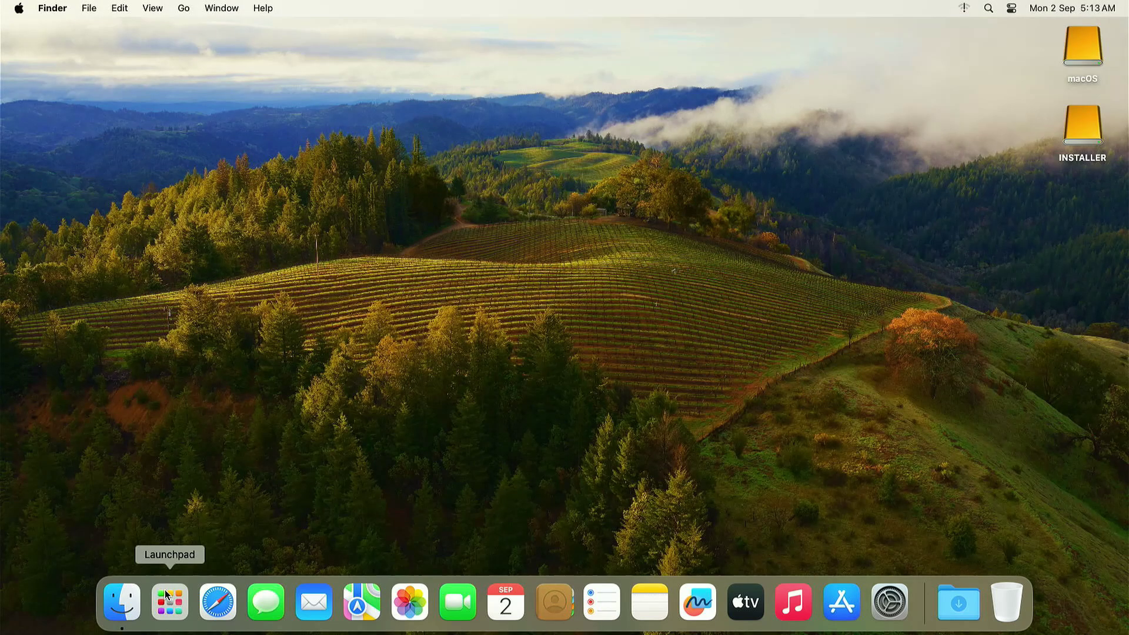
click(842, 603)
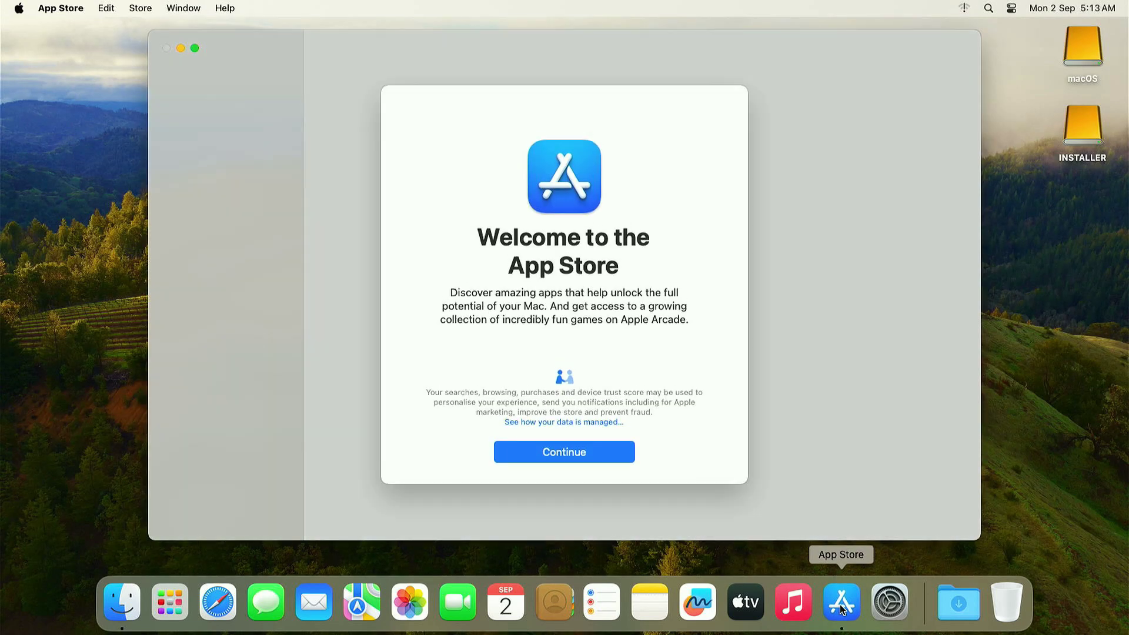
click(603, 454)
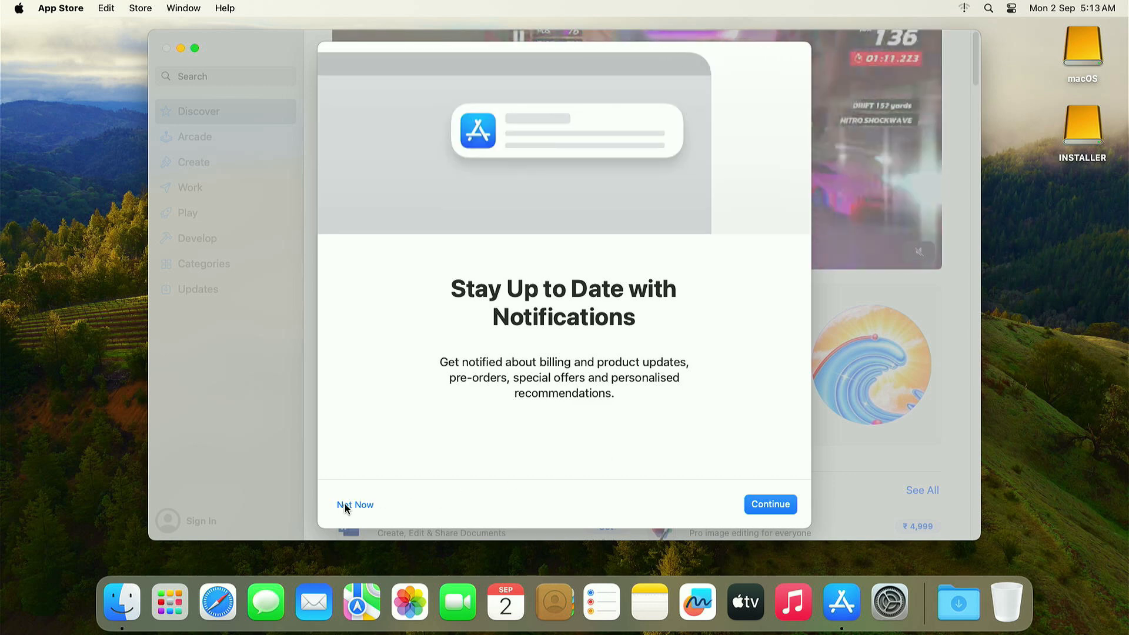
click(344, 504)
click(167, 48)
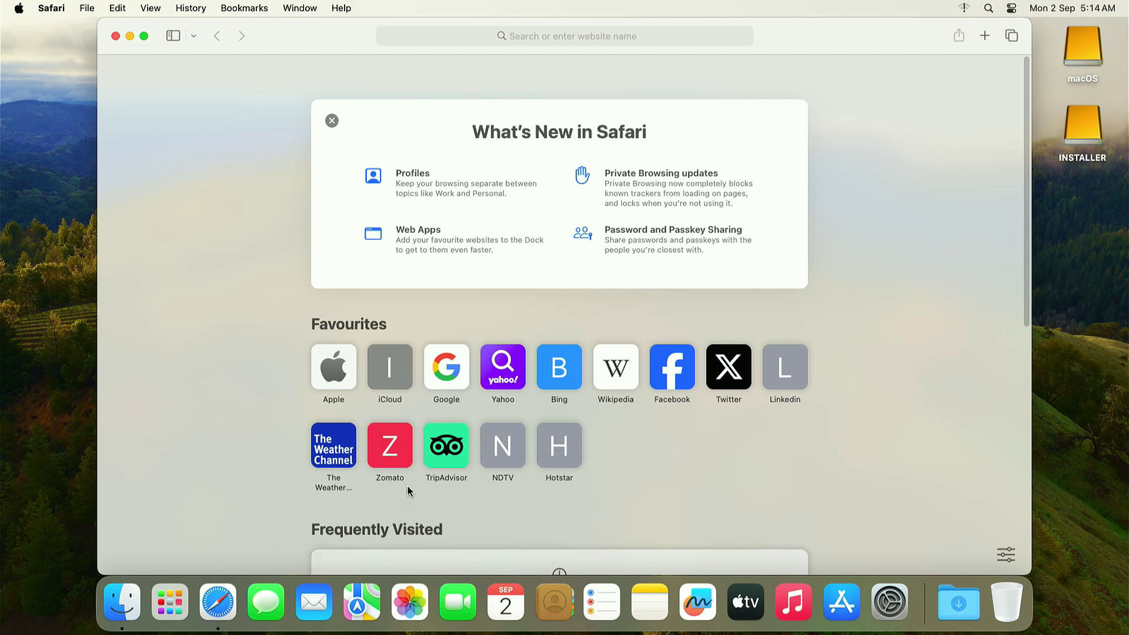
click(448, 371)
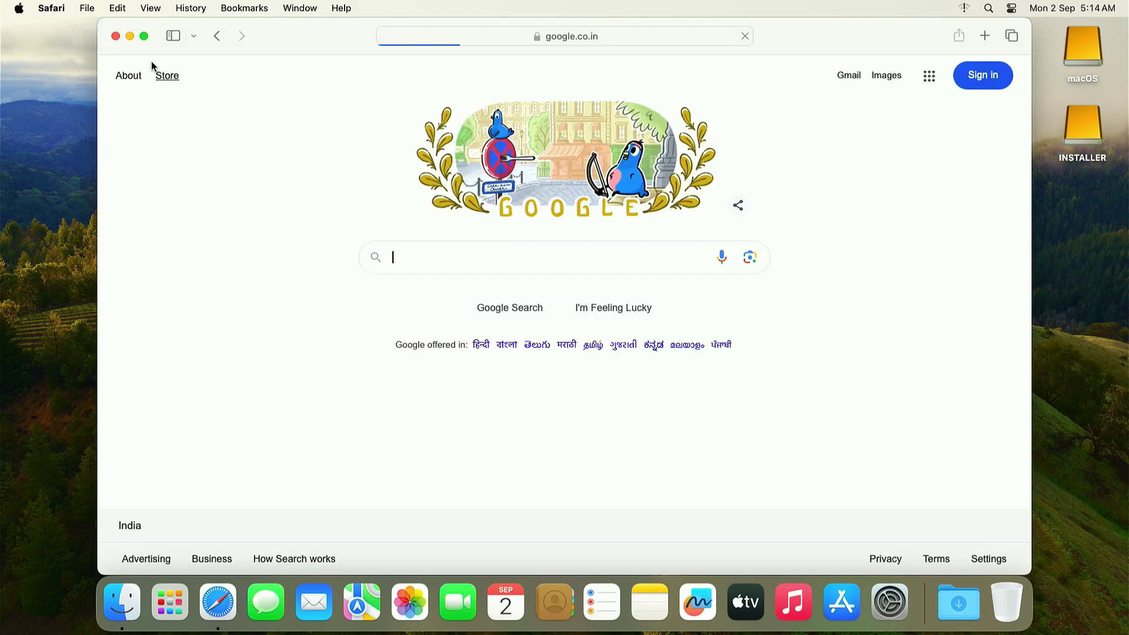
click(116, 36)
- Restart from the Apple menu into Windows 10 and sign in with the PIN
click(18, 10)
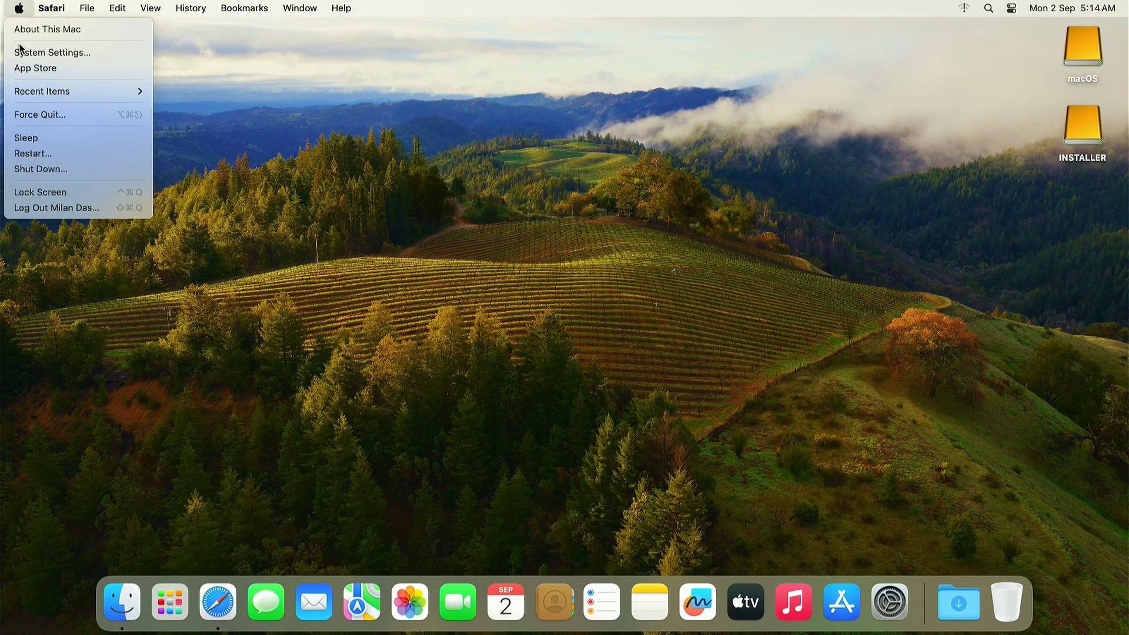
click(52, 154)
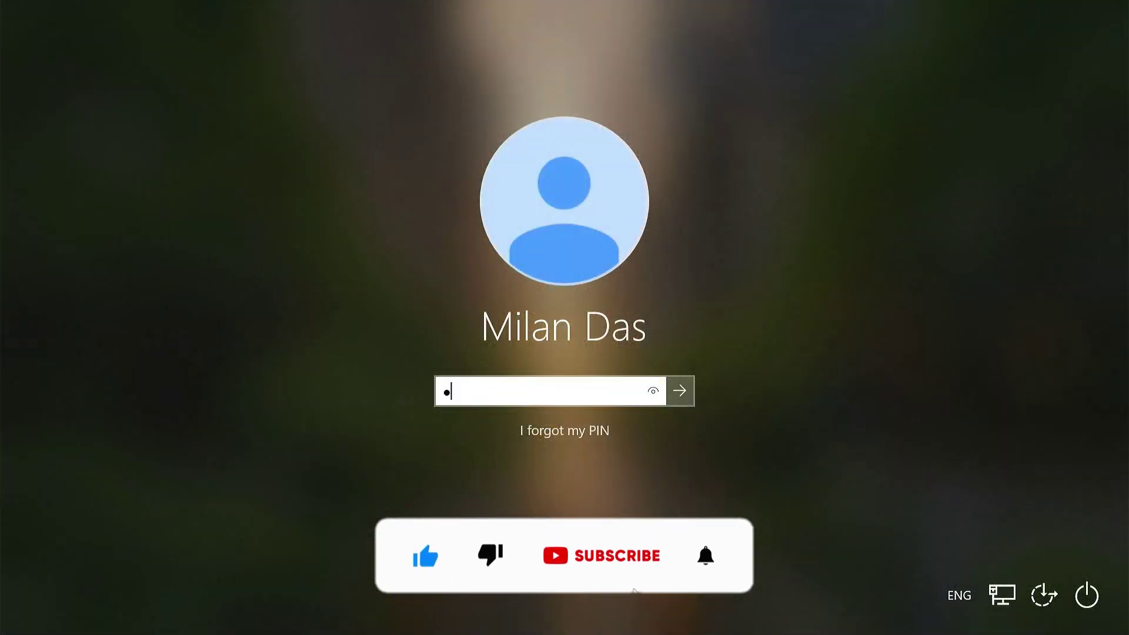
text(••)
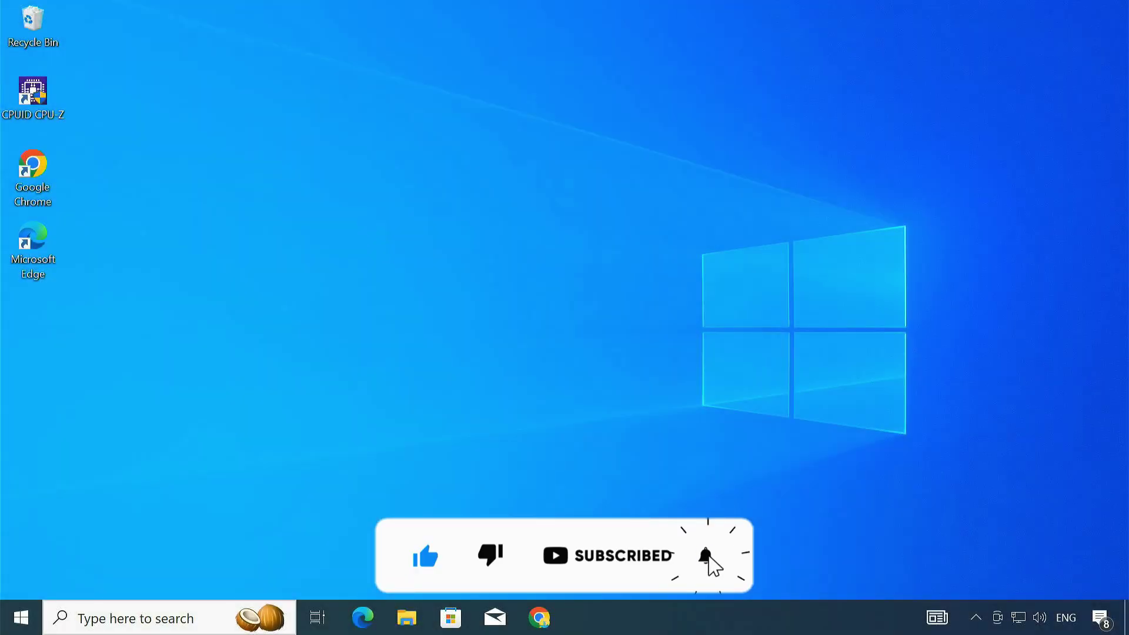